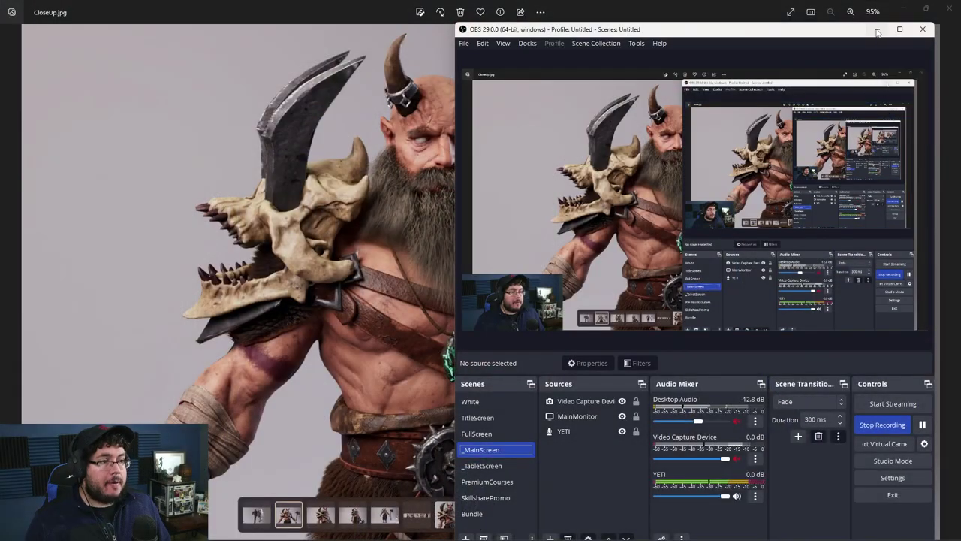
Step: Review the finished demon character renders in the image viewer, from CloseUp.jpg through to QuarterView.jpg
{"action": "left_click", "coordinate": [877, 30]}
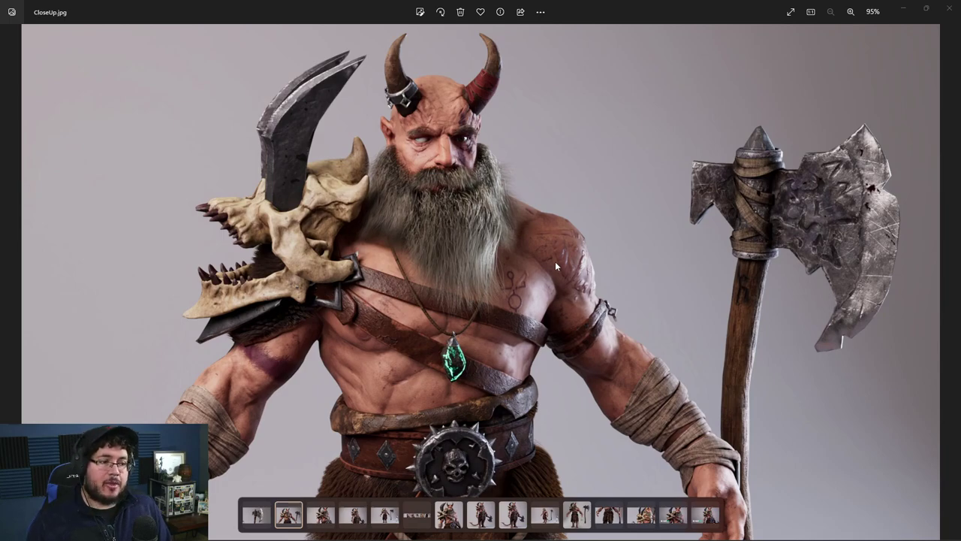
{"action": "key", "text": "Right"}
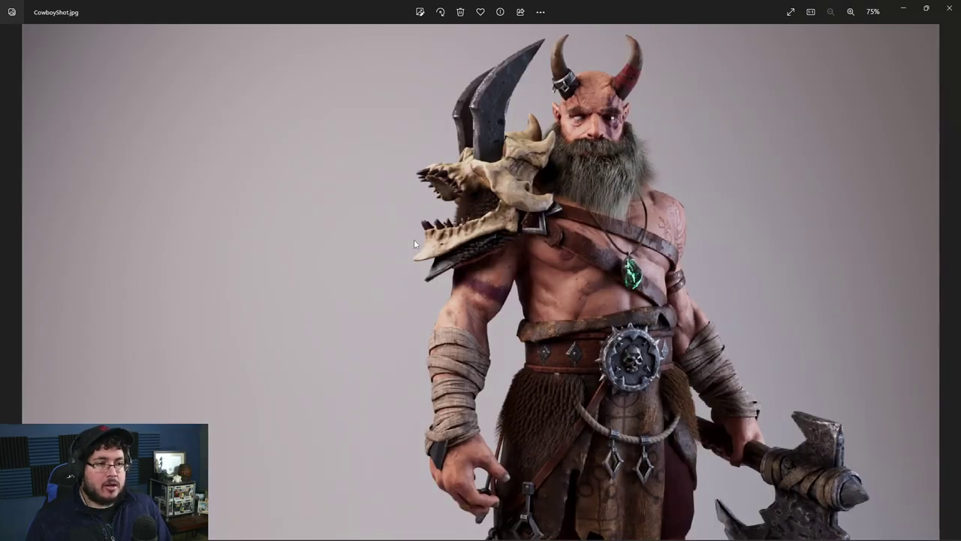
{"action": "key", "text": "Right"}
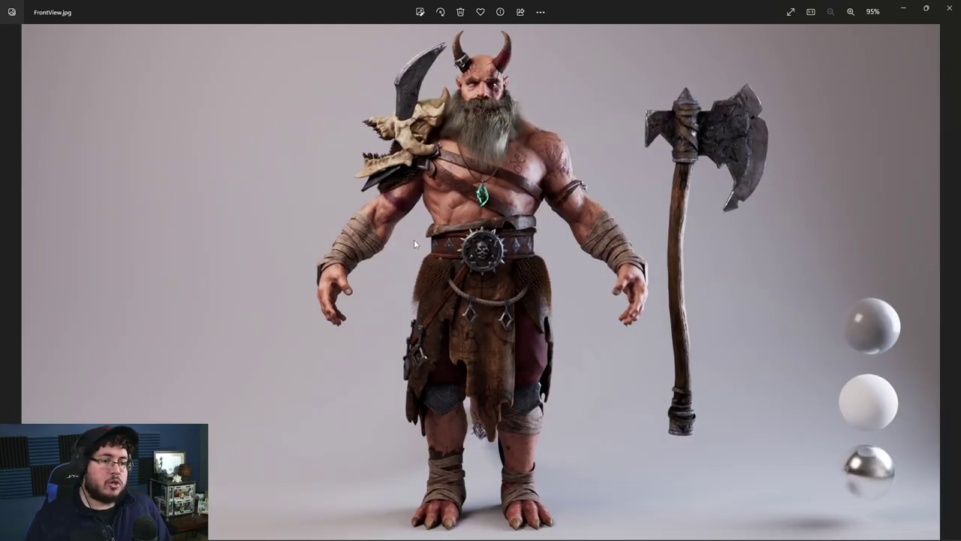
{"action": "key", "text": "XF86AudioLowerVolume"}
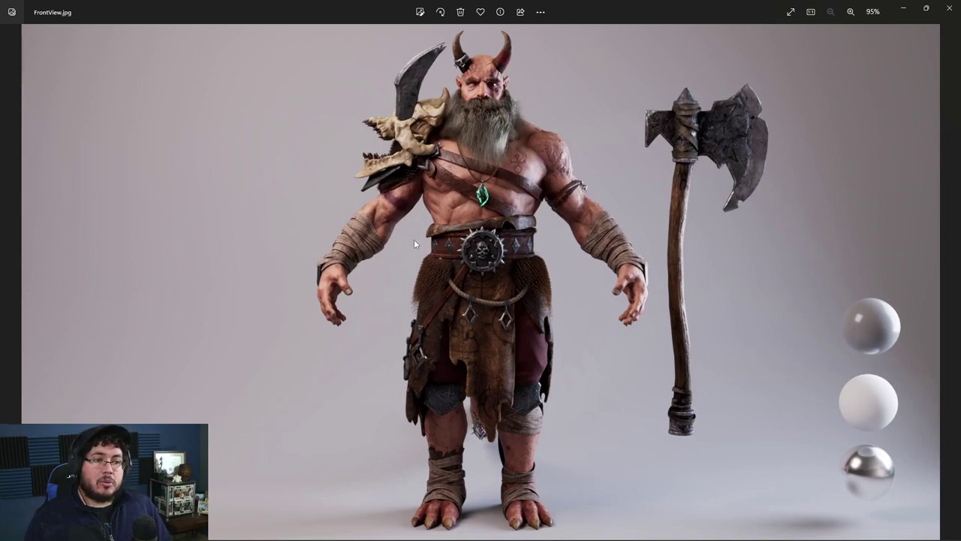
{"action": "key", "text": "Right"}
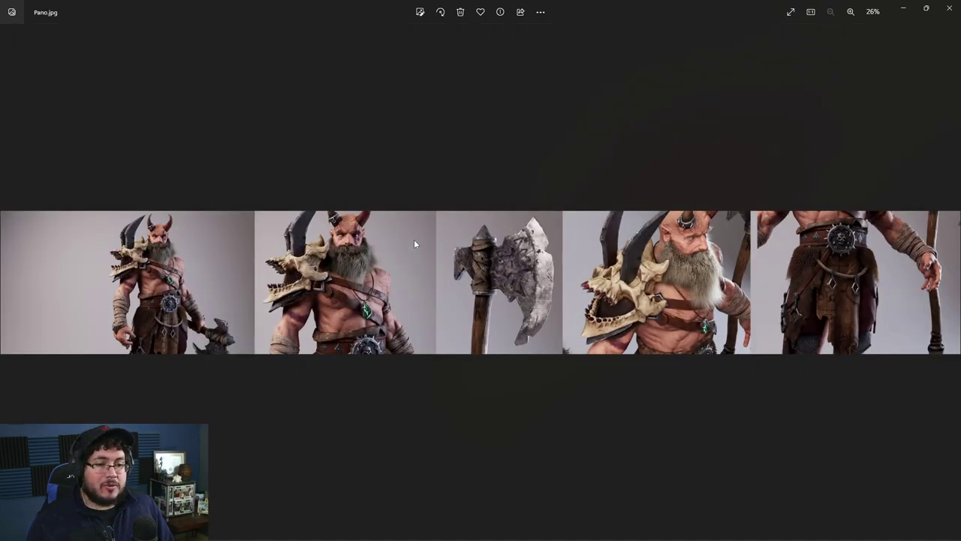
{"action": "key", "text": "Right"}
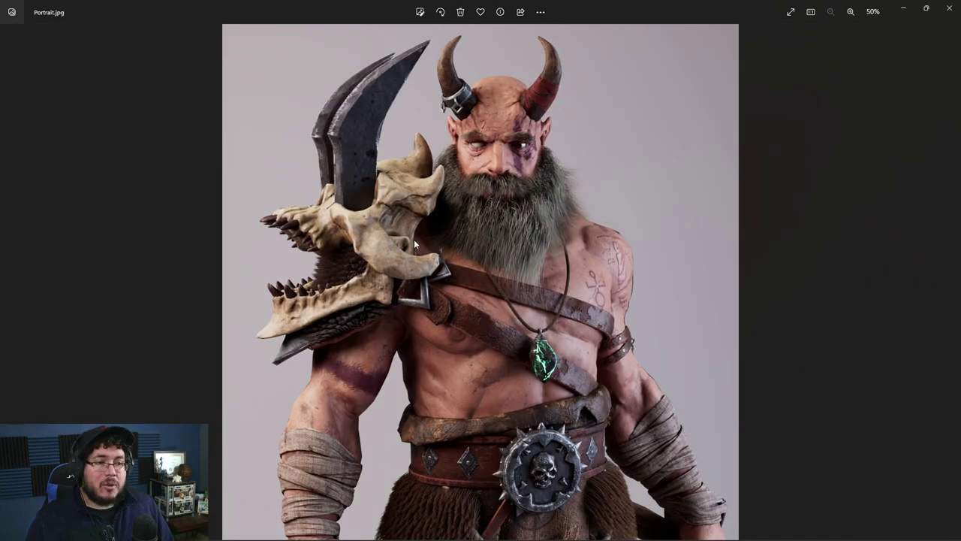
{"action": "key", "text": "Right"}
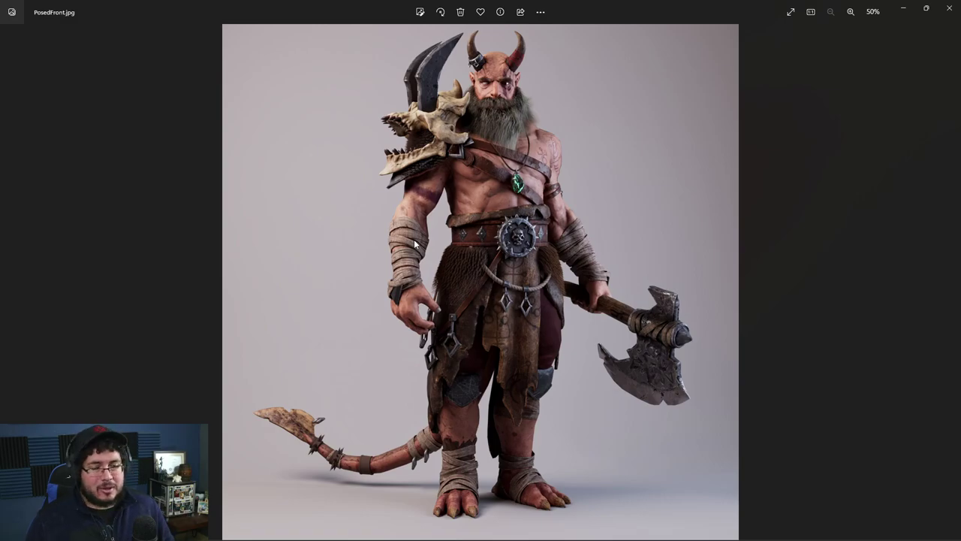
{"action": "key", "text": "Right"}
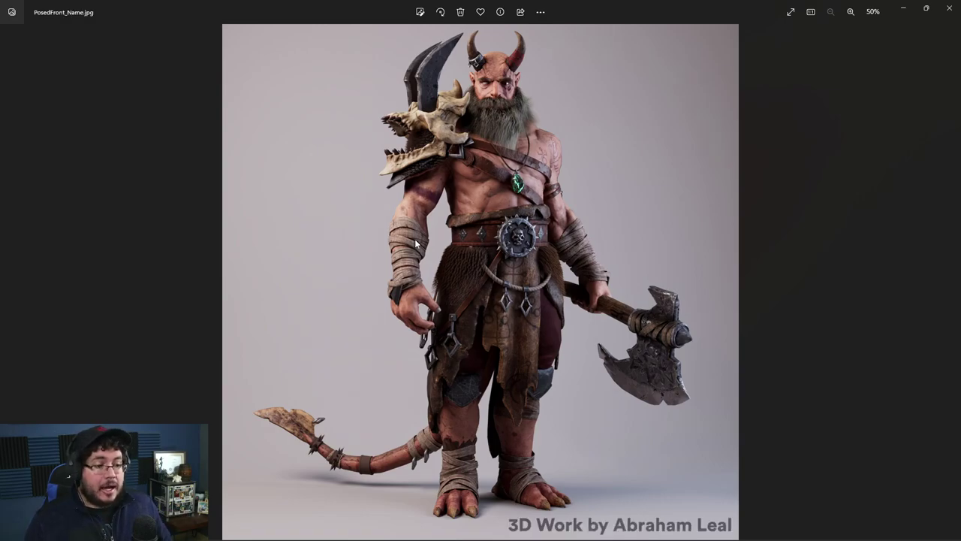
{"action": "key", "text": "Right"}
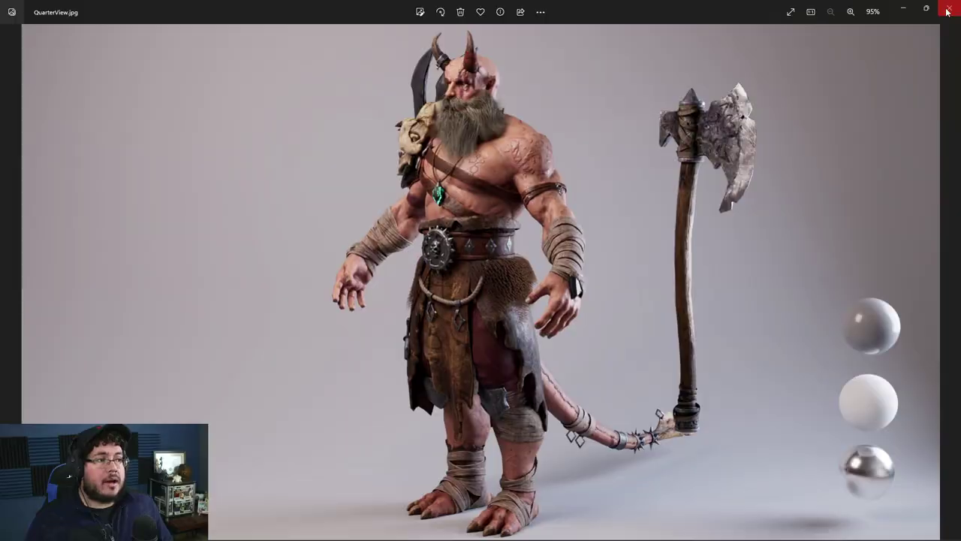
Step: Close the image viewer, switch to ZBrush and examine the reindeer sculpt from the side and three-quarter angles
{"action": "left_click", "coordinate": [947, 10]}
{"action": "left_click", "coordinate": [739, 60]}
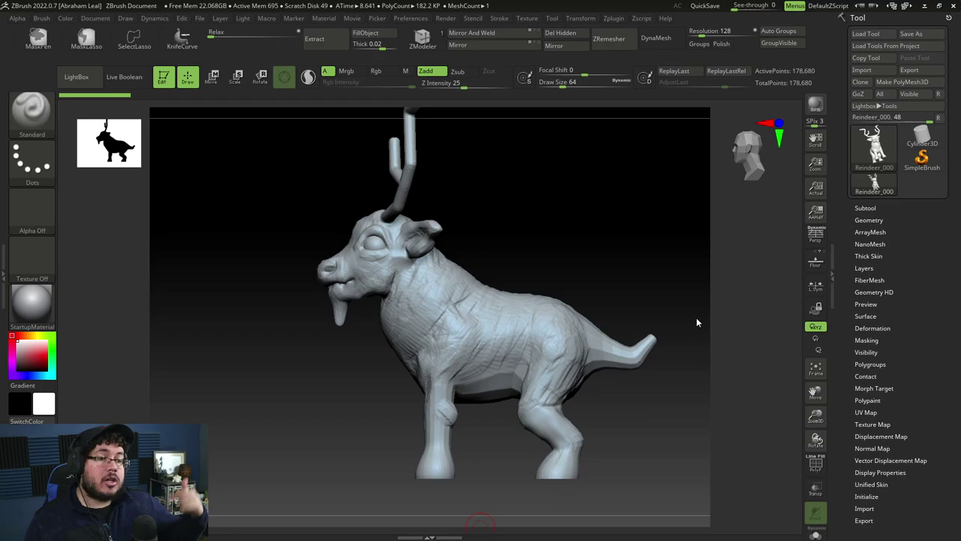
{"action": "left_click_drag", "start_coordinate": [435, 181], "coordinate": [529, 301]}
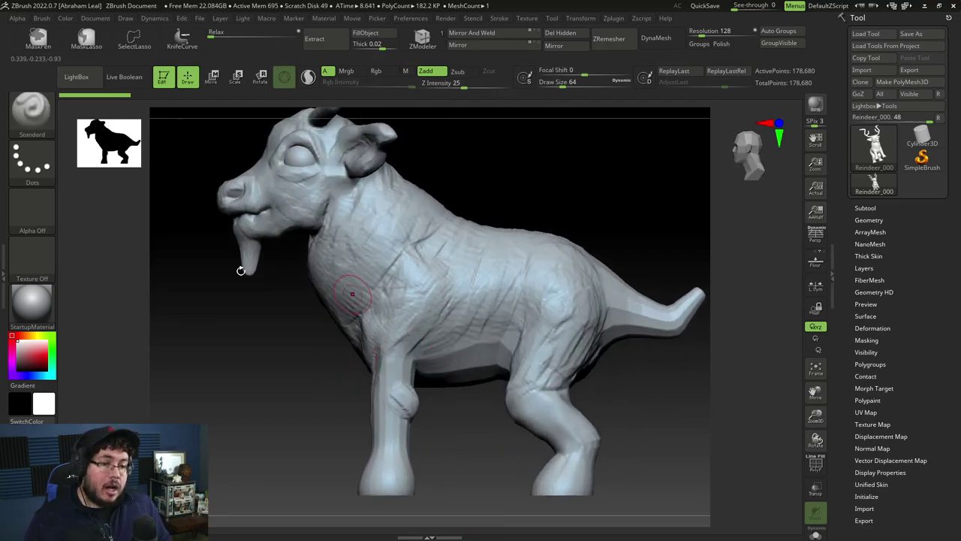
{"action": "left_click_drag", "start_coordinate": [237, 379], "coordinate": [323, 398]}
{"action": "mouse_move", "coordinate": [323, 398]}
{"action": "left_mouse_down", "text": "alt"}
{"action": "mouse_move", "coordinate": [296, 378]}
{"action": "mouse_move", "coordinate": [343, 429]}
{"action": "mouse_move", "coordinate": [318, 399]}
{"action": "mouse_move", "coordinate": [310, 404]}
{"action": "mouse_move", "coordinate": [318, 411]}
{"action": "left_mouse_up", "text": "alt"}
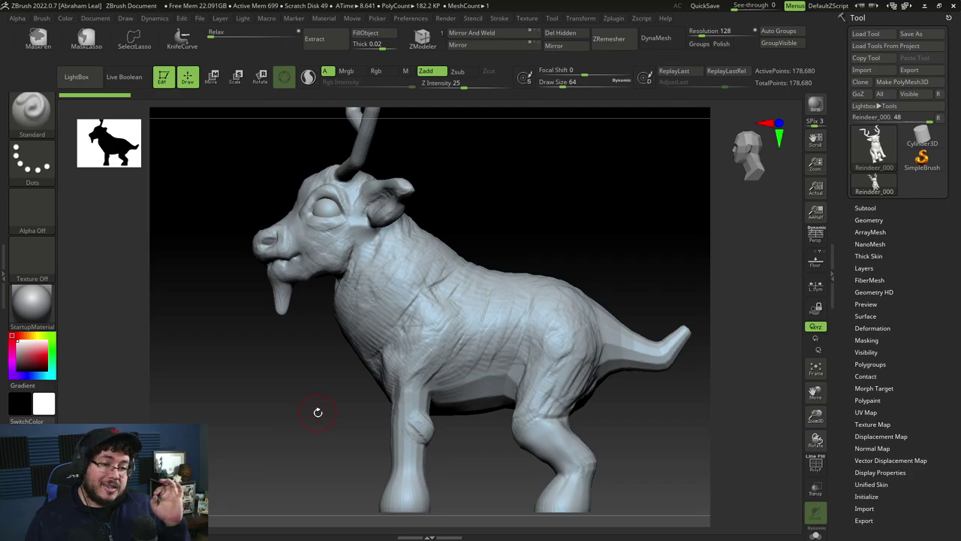
{"action": "left_click_drag", "start_coordinate": [326, 421], "coordinate": [414, 458]}
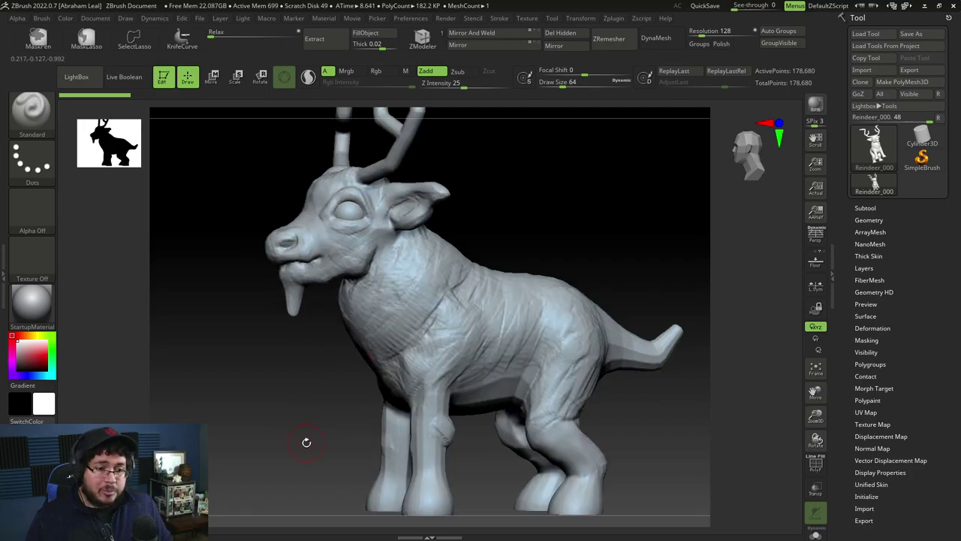
{"action": "left_click_drag", "start_coordinate": [306, 442], "coordinate": [302, 417], "text": "alt"}
{"action": "left_click_drag", "start_coordinate": [302, 424], "coordinate": [369, 437]}
{"action": "left_click_drag", "start_coordinate": [369, 436], "coordinate": [334, 375], "text": "alt"}
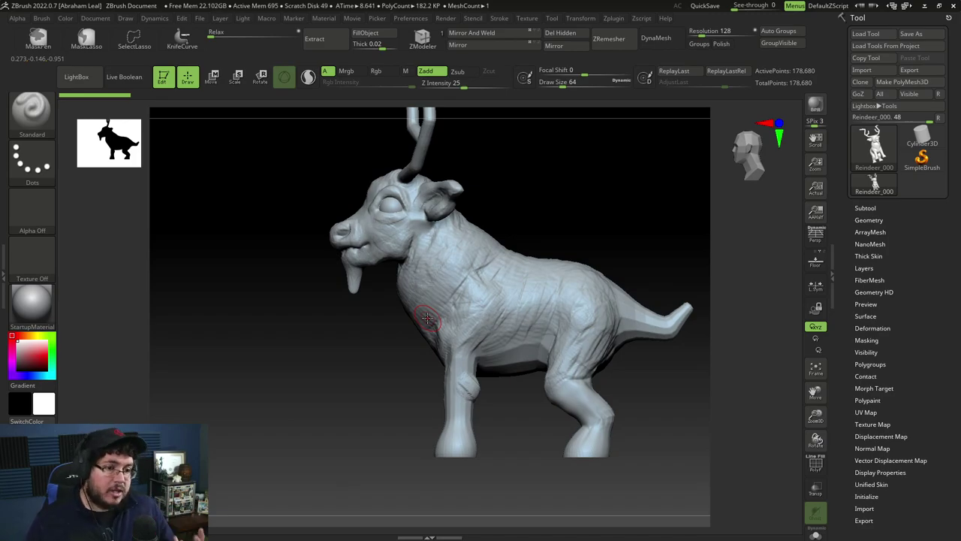
{"action": "mouse_move", "coordinate": [570, 214]}
{"action": "left_mouse_down"}
{"action": "mouse_move", "coordinate": [556, 204]}
{"action": "mouse_move", "coordinate": [576, 205]}
{"action": "left_mouse_up"}
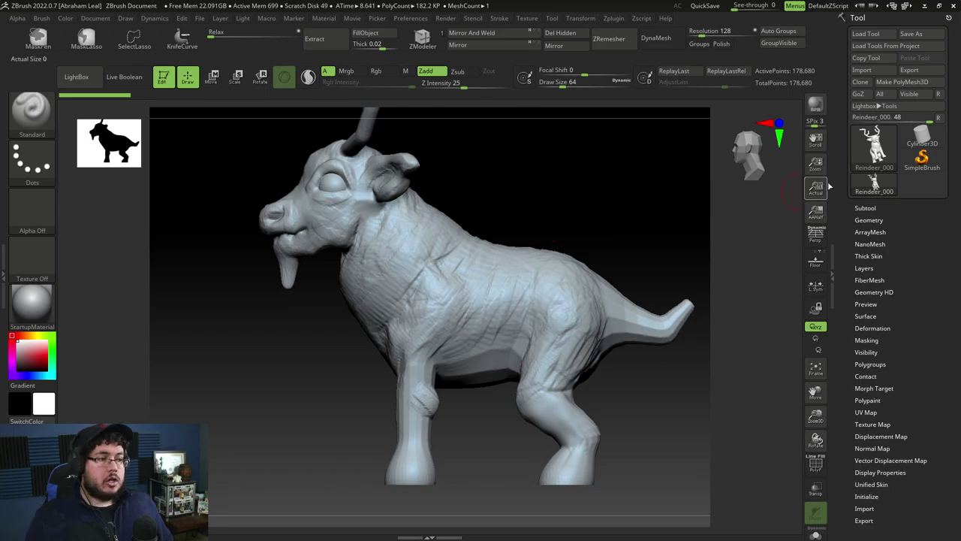
Step: Duplicate the reindeer subtool, make the copy active and hide the original
{"action": "left_click", "coordinate": [865, 208]}
{"action": "left_click", "coordinate": [865, 342]}
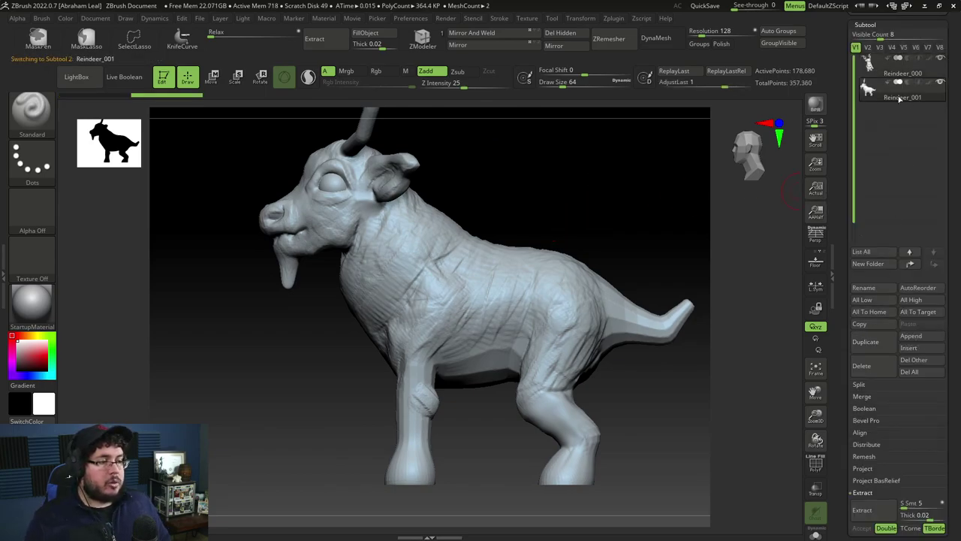
{"action": "left_click", "coordinate": [940, 59]}
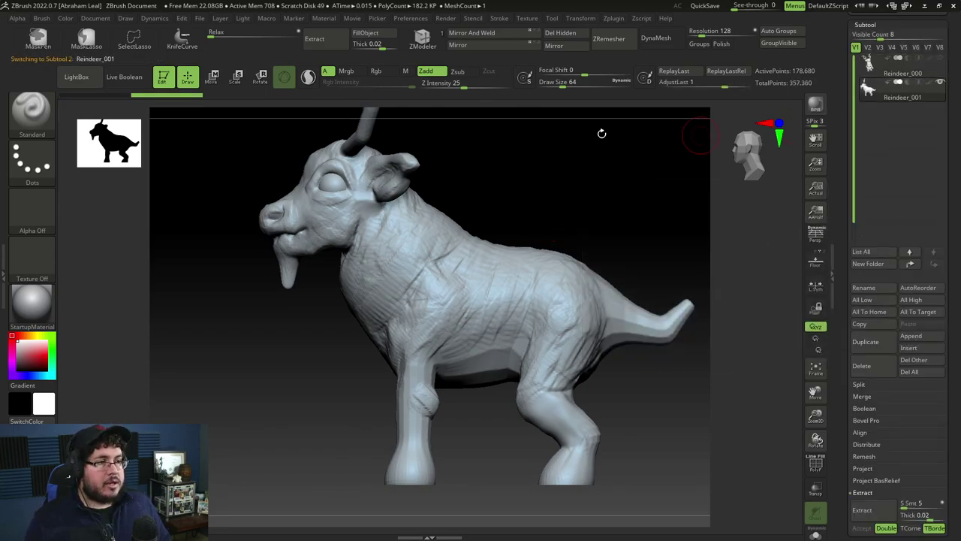
{"action": "mouse_move", "coordinate": [542, 188]}
{"action": "left_mouse_down", "text": "alt"}
{"action": "mouse_move", "coordinate": [551, 214]}
{"action": "mouse_move", "coordinate": [540, 193]}
{"action": "mouse_move", "coordinate": [543, 206]}
{"action": "left_mouse_up", "text": "alt"}
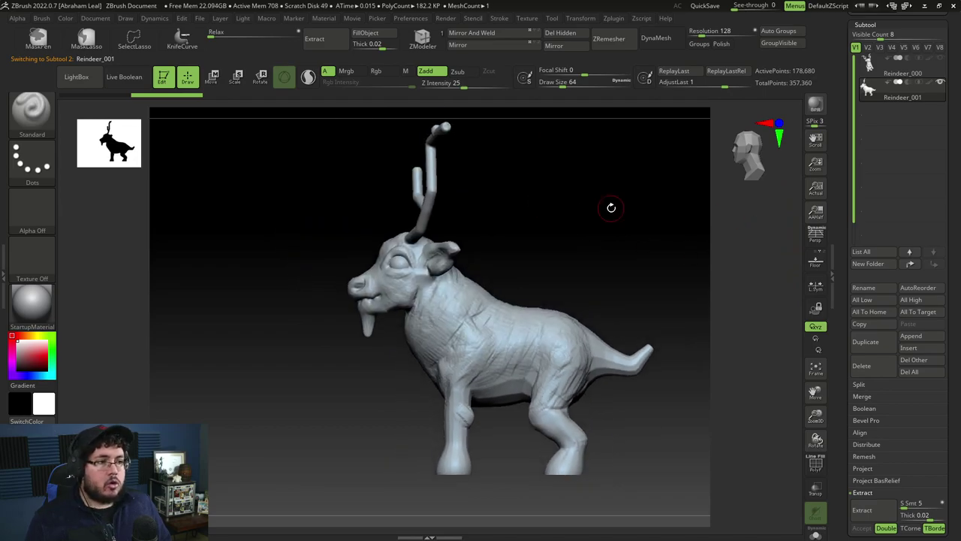
Step: Isolate the neck section of the duplicate with the SelectLasso brush and delete the hidden geometry
{"action": "left_click", "coordinate": [32, 113], "text": "ctrl+shift"}
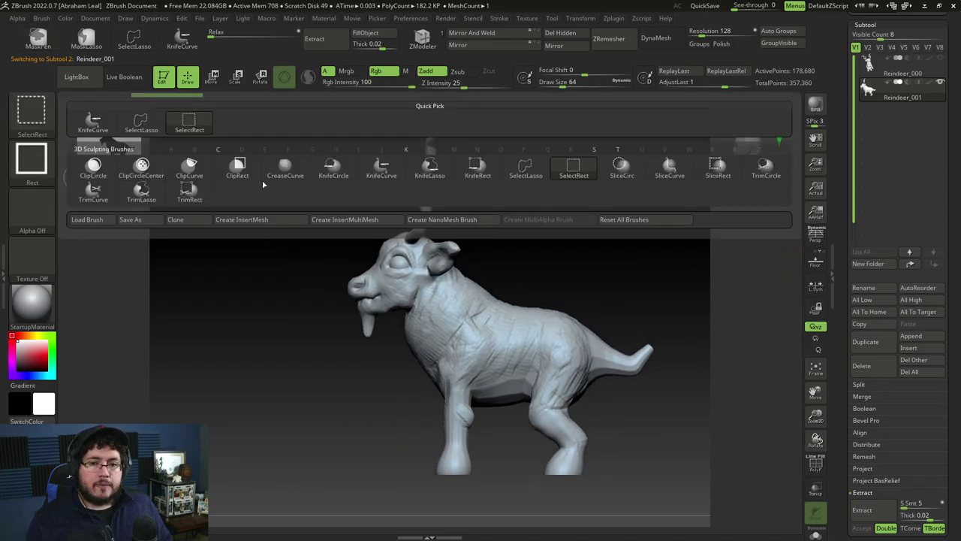
{"action": "left_click", "coordinate": [139, 129]}
{"action": "left_click_drag", "start_coordinate": [581, 232], "coordinate": [471, 188]}
{"action": "mouse_move", "coordinate": [492, 134]}
{"action": "left_mouse_down", "text": "ctrl+alt+shift"}
{"action": "mouse_move", "coordinate": [323, 177]}
{"action": "mouse_move", "coordinate": [329, 393]}
{"action": "mouse_move", "coordinate": [458, 296]}
{"action": "mouse_move", "coordinate": [500, 192]}
{"action": "left_mouse_up", "text": "ctrl+alt+shift"}
{"action": "mouse_move", "coordinate": [622, 410]}
{"action": "left_mouse_down", "text": "ctrl+alt+shift"}
{"action": "mouse_move", "coordinate": [670, 350]}
{"action": "mouse_move", "coordinate": [563, 208]}
{"action": "mouse_move", "coordinate": [413, 326]}
{"action": "mouse_move", "coordinate": [593, 516]}
{"action": "mouse_move", "coordinate": [624, 465]}
{"action": "left_mouse_up", "text": "ctrl+alt+shift"}
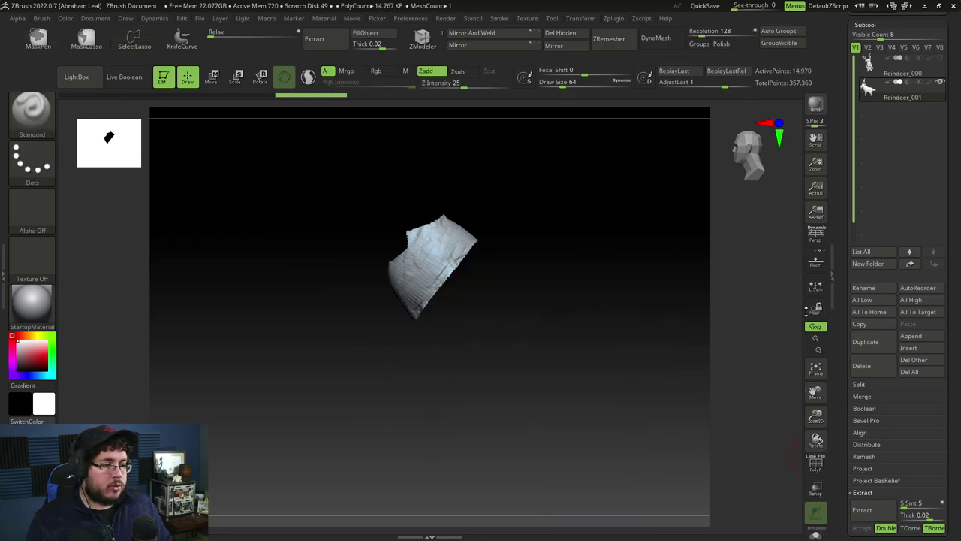
{"action": "left_click", "coordinate": [560, 33]}
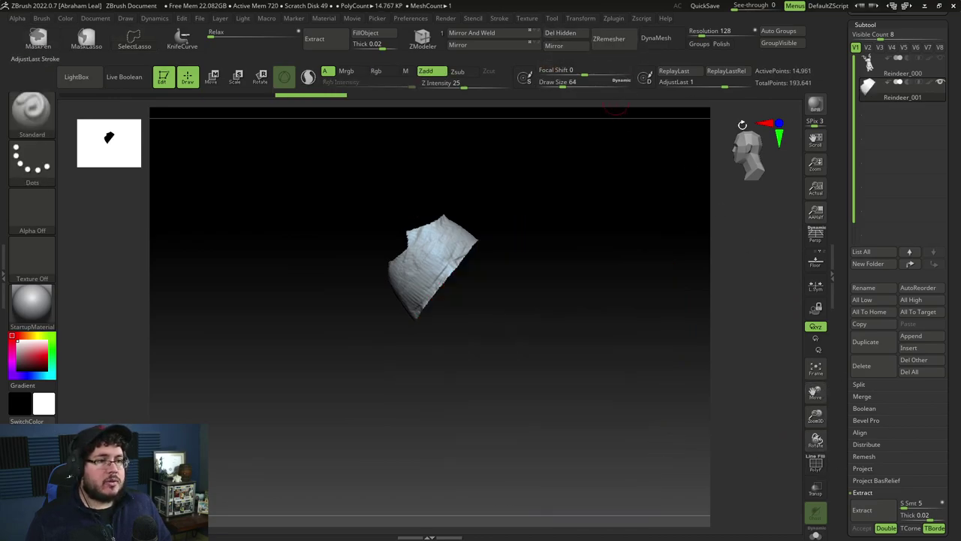
Step: Turn the open neck piece into a closed volume with DynaMesh at resolution 128
{"action": "scroll", "coordinate": [886, 330], "scroll_direction": "down", "scroll_amount": 3}
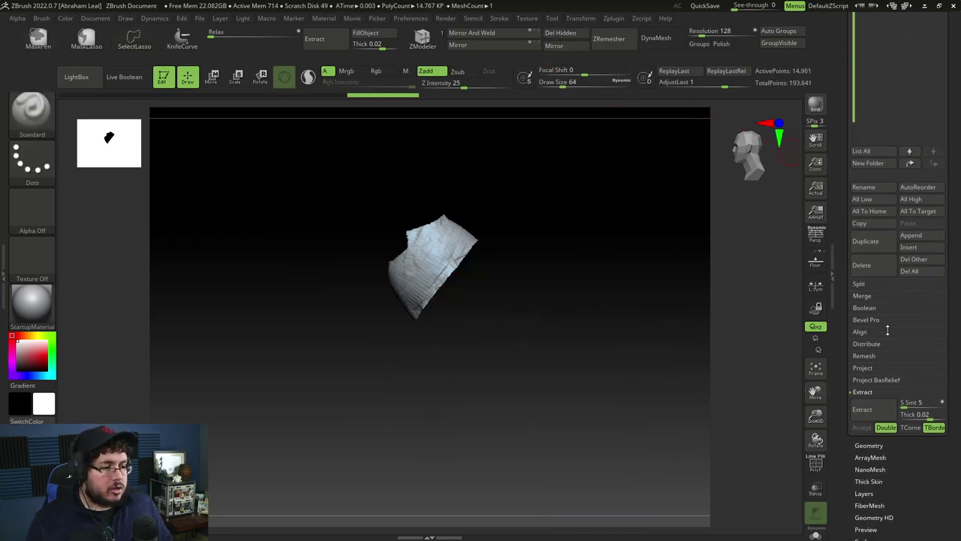
{"action": "left_click", "coordinate": [878, 445]}
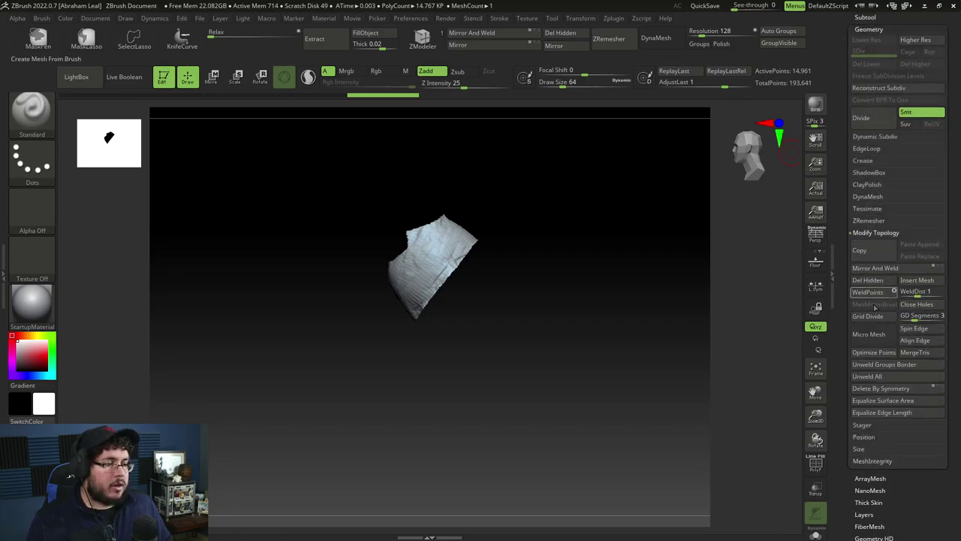
{"action": "right_click_drag", "start_coordinate": [589, 304], "coordinate": [631, 278]}
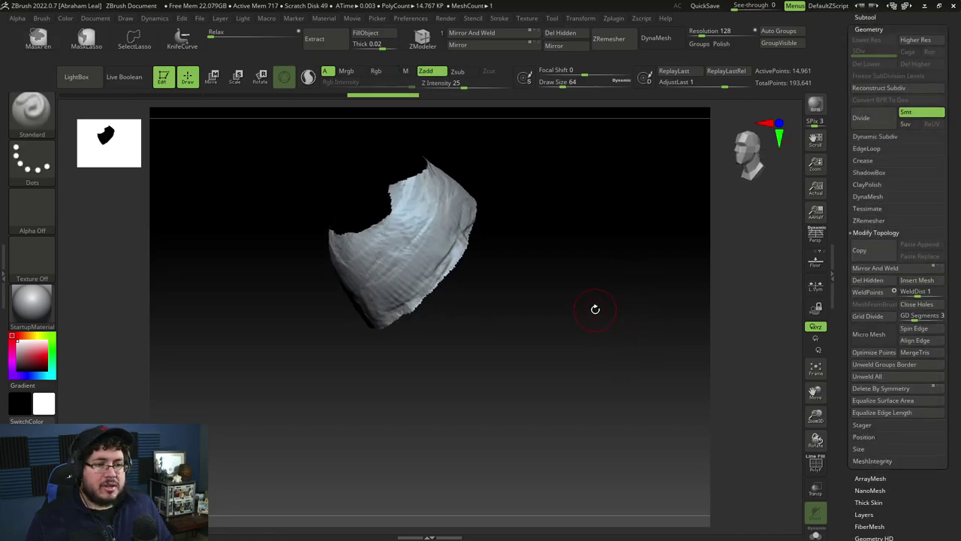
{"action": "right_click_drag", "start_coordinate": [594, 309], "coordinate": [628, 363], "text": "alt"}
{"action": "left_click", "coordinate": [654, 43]}
{"action": "left_click_drag", "start_coordinate": [553, 306], "coordinate": [578, 339]}
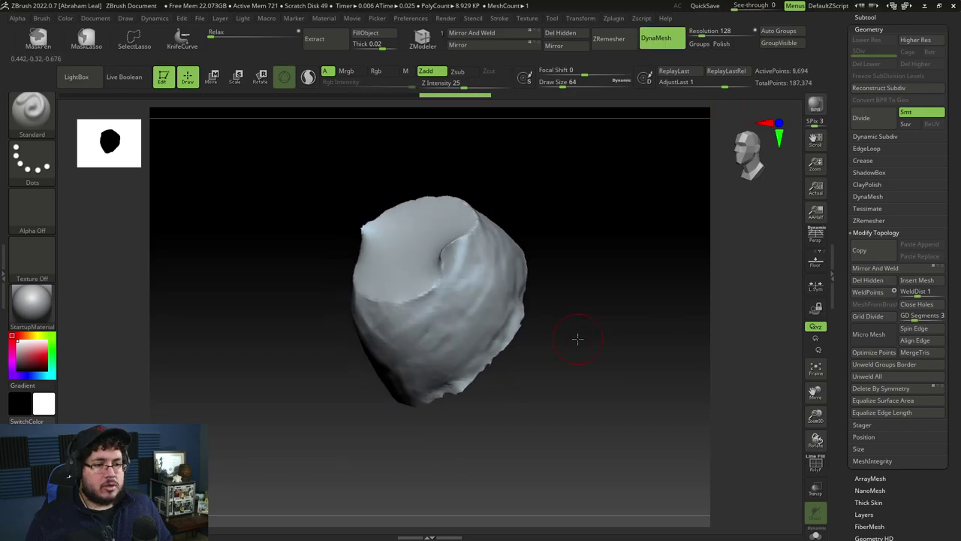
Step: Flatten and smooth the rough edges of the neck piece using the TrimDynamic brush at draw size 112
{"action": "key", "text": "b"}
{"action": "key", "text": "t"}
{"action": "key", "text": "d"}
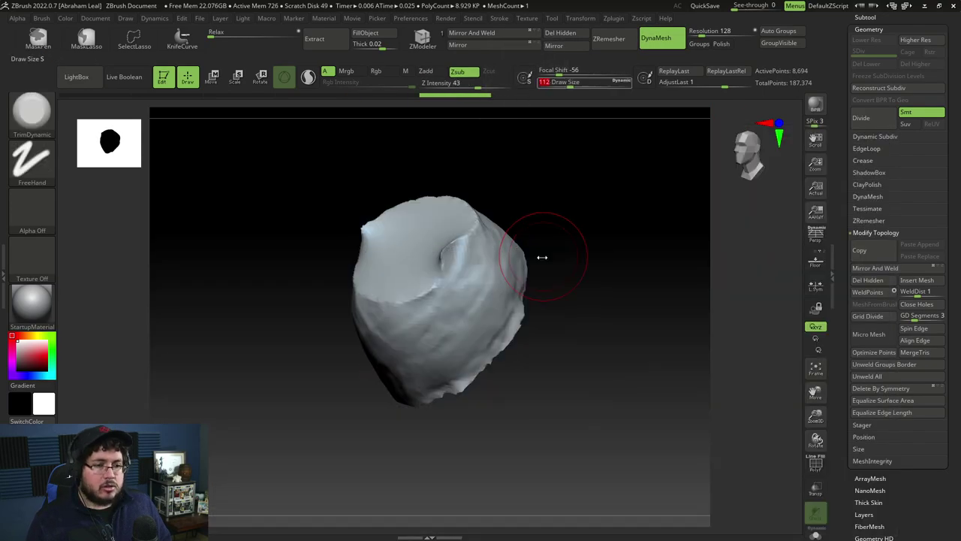
{"action": "mouse_move", "coordinate": [540, 253]}
{"action": "left_mouse_down"}
{"action": "mouse_move", "coordinate": [456, 248]}
{"action": "mouse_move", "coordinate": [442, 262]}
{"action": "mouse_move", "coordinate": [474, 226]}
{"action": "mouse_move", "coordinate": [472, 237]}
{"action": "left_mouse_up"}
{"action": "key", "text": "ctrl+z"}
{"action": "mouse_move", "coordinate": [525, 211]}
{"action": "left_mouse_down"}
{"action": "mouse_move", "coordinate": [522, 229]}
{"action": "mouse_move", "coordinate": [478, 211]}
{"action": "mouse_move", "coordinate": [451, 229]}
{"action": "left_mouse_up"}
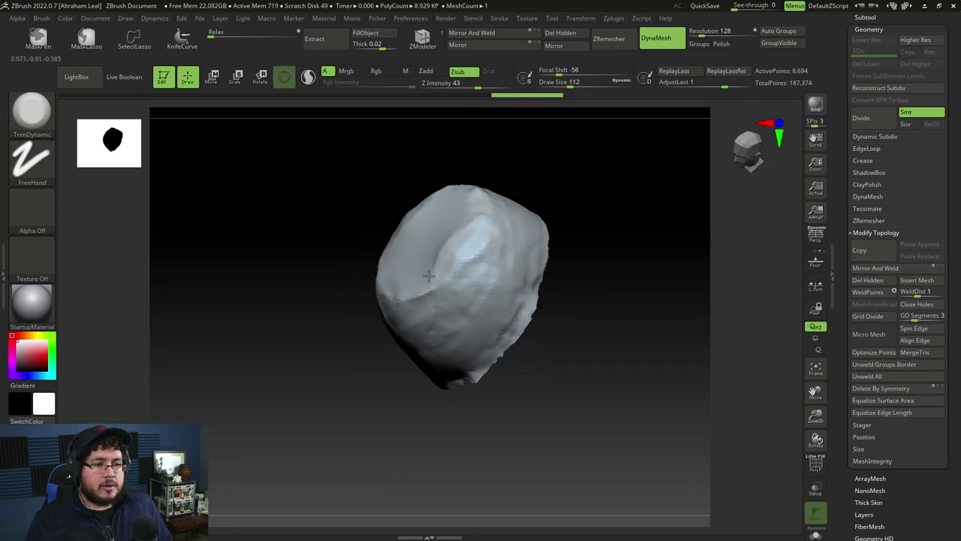
{"action": "left_click_drag", "start_coordinate": [575, 289], "coordinate": [518, 274]}
{"action": "left_click_drag", "start_coordinate": [492, 244], "coordinate": [472, 273], "text": "shift"}
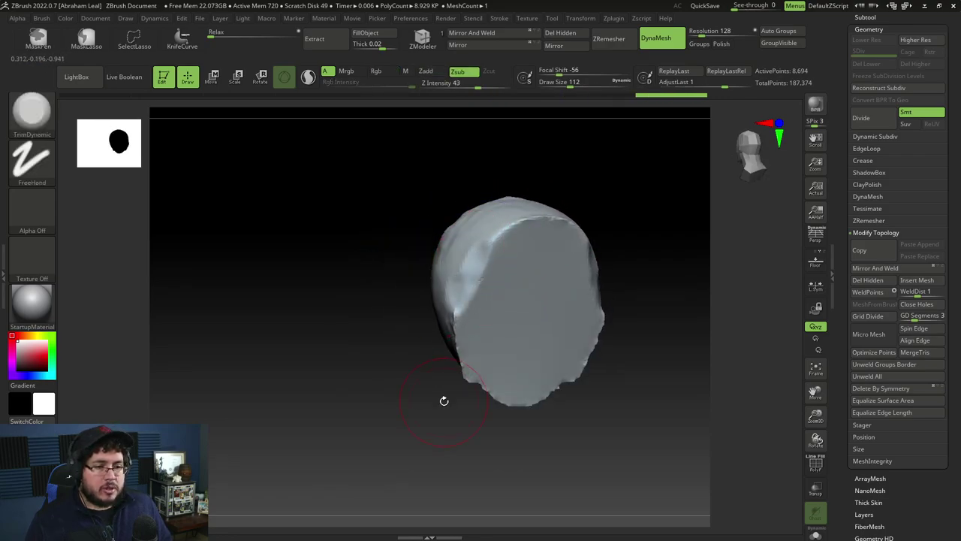
{"action": "mouse_move", "coordinate": [442, 399]}
{"action": "left_mouse_down"}
{"action": "mouse_move", "coordinate": [470, 300]}
{"action": "mouse_move", "coordinate": [518, 298]}
{"action": "mouse_move", "coordinate": [466, 339]}
{"action": "mouse_move", "coordinate": [498, 415]}
{"action": "mouse_move", "coordinate": [481, 343]}
{"action": "mouse_move", "coordinate": [499, 264]}
{"action": "left_mouse_up"}
{"action": "left_click_drag", "start_coordinate": [543, 235], "coordinate": [521, 216]}
{"action": "mouse_move", "coordinate": [509, 268]}
{"action": "left_mouse_down"}
{"action": "mouse_move", "coordinate": [534, 218]}
{"action": "mouse_move", "coordinate": [565, 226]}
{"action": "left_mouse_up"}
Step: Show the original reindeer subtool again so the neck piece sits in place on the body
{"action": "left_click_drag", "start_coordinate": [949, 114], "coordinate": [950, 303]}
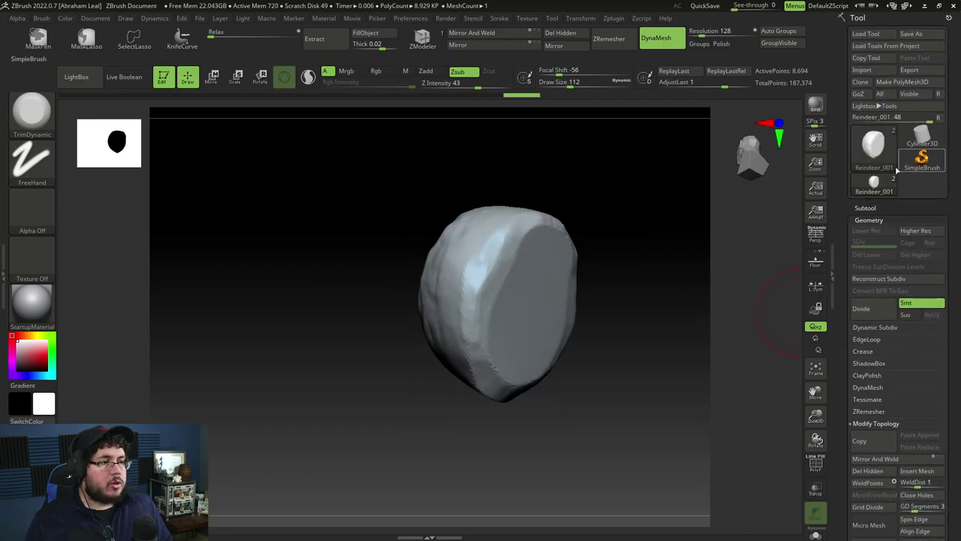
{"action": "left_click", "coordinate": [874, 209]}
{"action": "left_click", "coordinate": [934, 68]}
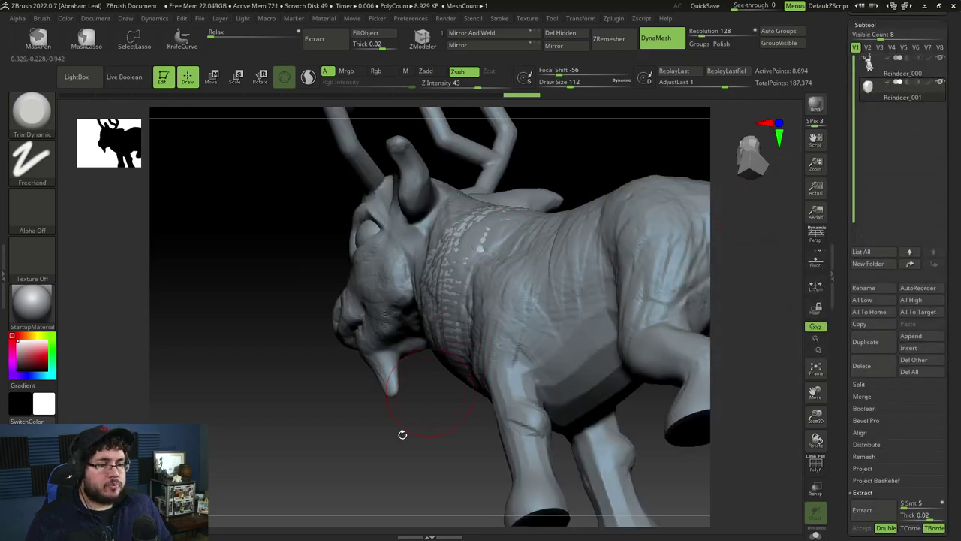
{"action": "left_click_drag", "start_coordinate": [402, 433], "coordinate": [467, 285]}
Step: Inflate the neck piece into a thick collar around the neck with the Inflat brush at draw size about 318
{"action": "key", "text": "b"}
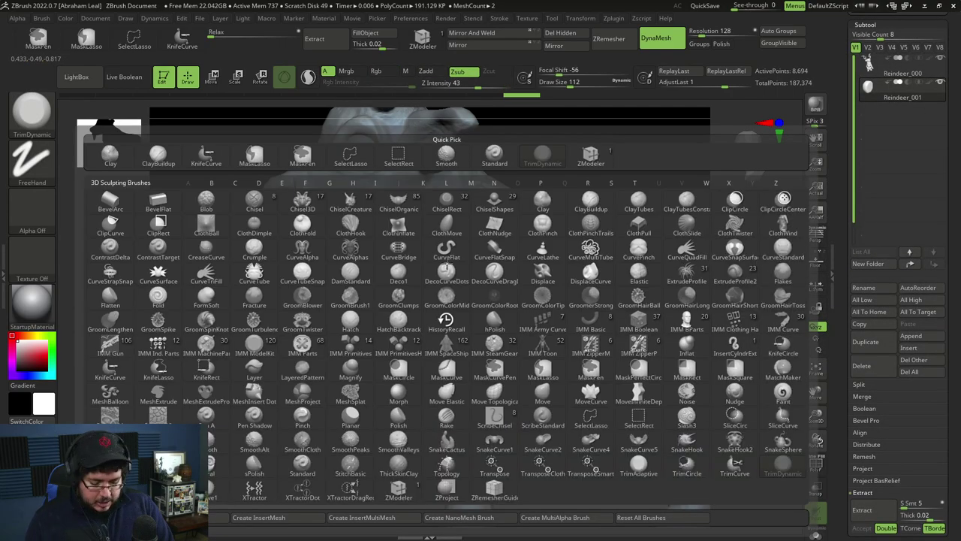
{"action": "key", "text": "i"}
{"action": "key", "text": "n"}
{"action": "key", "text": "space"}
{"action": "mouse_move", "coordinate": [448, 267]}
{"action": "left_mouse_down"}
{"action": "mouse_move", "coordinate": [465, 268]}
{"action": "mouse_move", "coordinate": [432, 289]}
{"action": "mouse_move", "coordinate": [493, 218]}
{"action": "mouse_move", "coordinate": [498, 196]}
{"action": "left_mouse_up"}
{"action": "mouse_move", "coordinate": [585, 154]}
{"action": "left_mouse_down"}
{"action": "mouse_move", "coordinate": [518, 159]}
{"action": "mouse_move", "coordinate": [481, 178]}
{"action": "mouse_move", "coordinate": [488, 197]}
{"action": "left_mouse_up"}
{"action": "mouse_move", "coordinate": [356, 332]}
{"action": "left_mouse_down"}
{"action": "mouse_move", "coordinate": [436, 330]}
{"action": "mouse_move", "coordinate": [421, 342]}
{"action": "left_mouse_up"}
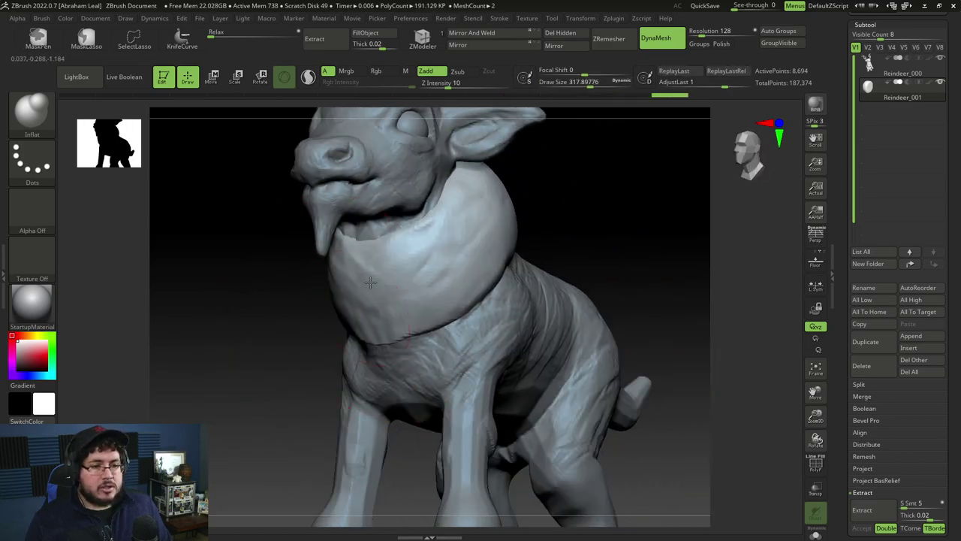
{"action": "left_click_drag", "start_coordinate": [398, 282], "coordinate": [373, 298]}
Step: Pull the front of the collar down into a pointed chest tuft with the Move brush at draw size about 202
{"action": "mouse_move", "coordinate": [252, 357]}
{"action": "left_mouse_down"}
{"action": "mouse_move", "coordinate": [480, 364]}
{"action": "mouse_move", "coordinate": [571, 330]}
{"action": "mouse_move", "coordinate": [563, 304]}
{"action": "mouse_move", "coordinate": [554, 304]}
{"action": "left_mouse_up"}
{"action": "key", "text": "b"}
{"action": "key", "text": "m"}
{"action": "key", "text": "v"}
{"action": "key", "text": "space"}
{"action": "mouse_move", "coordinate": [392, 291]}
{"action": "left_mouse_down"}
{"action": "mouse_move", "coordinate": [420, 326]}
{"action": "mouse_move", "coordinate": [422, 370]}
{"action": "mouse_move", "coordinate": [407, 394]}
{"action": "left_mouse_up"}
{"action": "left_click_drag", "start_coordinate": [443, 328], "coordinate": [432, 330]}
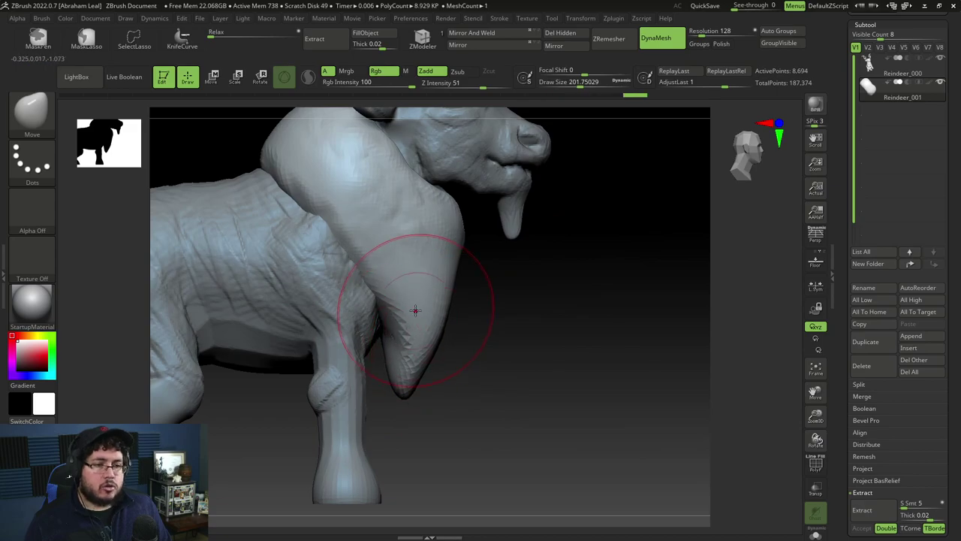
{"action": "left_click_drag", "start_coordinate": [442, 283], "coordinate": [435, 323]}
{"action": "mouse_move", "coordinate": [439, 321]}
{"action": "left_mouse_down"}
{"action": "mouse_move", "coordinate": [452, 316]}
{"action": "mouse_move", "coordinate": [452, 298]}
{"action": "mouse_move", "coordinate": [461, 342]}
{"action": "left_mouse_up"}
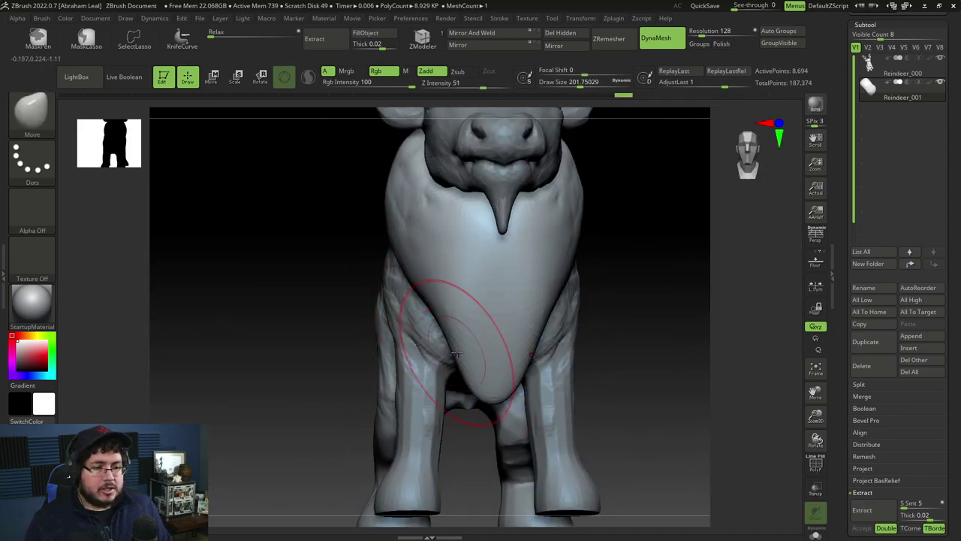
Step: Smooth the front of the chest tuft, adjust its lower shape with the Move brush and undo the last stroke
{"action": "left_click_drag", "start_coordinate": [452, 272], "coordinate": [473, 312], "text": "shift"}
{"action": "left_click_drag", "start_coordinate": [724, 331], "coordinate": [375, 375]}
{"action": "left_click_drag", "start_coordinate": [498, 367], "coordinate": [499, 370]}
{"action": "key", "text": "space"}
{"action": "mouse_move", "coordinate": [495, 322]}
{"action": "left_mouse_down"}
{"action": "mouse_move", "coordinate": [482, 322]}
{"action": "mouse_move", "coordinate": [555, 330]}
{"action": "left_mouse_up"}
{"action": "key", "text": "ctrl+z"}
Step: Refine the collar's side profile and pointed tip using the Move brush with draw size about 318 and focal shift -28
{"action": "left_click_drag", "start_coordinate": [652, 330], "coordinate": [661, 301], "text": "alt"}
{"action": "left_click_drag", "start_coordinate": [691, 286], "coordinate": [547, 234]}
{"action": "key", "text": "space"}
{"action": "left_click_drag", "start_coordinate": [547, 233], "coordinate": [559, 237]}
{"action": "key", "text": "space"}
{"action": "left_click_drag", "start_coordinate": [473, 329], "coordinate": [484, 328]}
{"action": "left_click_drag", "start_coordinate": [446, 437], "coordinate": [442, 422]}
{"action": "key", "text": "space"}
{"action": "left_click_drag", "start_coordinate": [449, 375], "coordinate": [436, 375]}
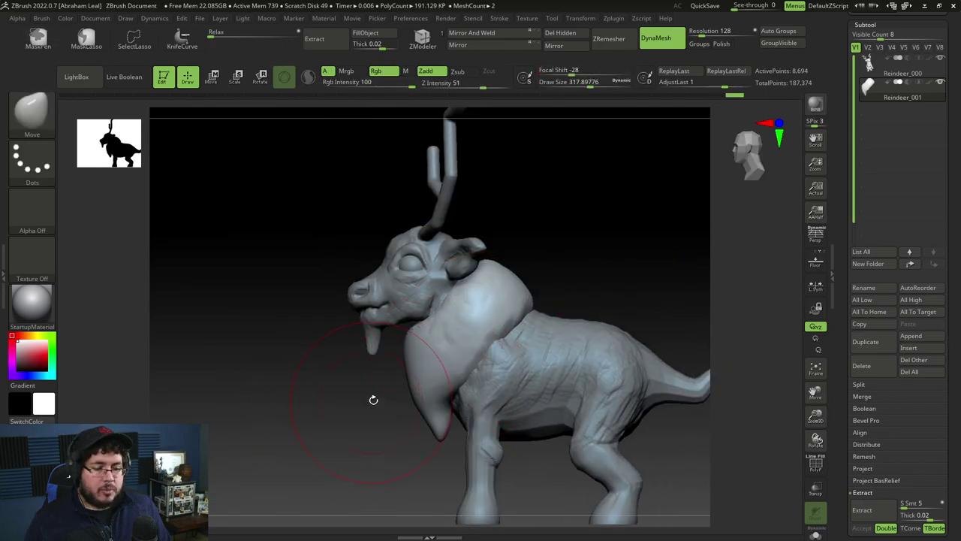
Step: Switch to the ClayBuildup brush at draw size about 90, test it on the collar and undo the test strokes
{"action": "key", "text": "space"}
{"action": "left_click_drag", "start_coordinate": [425, 343], "coordinate": [415, 343]}
{"action": "key", "text": "b"}
{"action": "key", "text": "c"}
{"action": "key", "text": "b"}
{"action": "key", "text": "space"}
{"action": "mouse_move", "coordinate": [259, 349]}
{"action": "left_mouse_down"}
{"action": "mouse_move", "coordinate": [375, 348]}
{"action": "mouse_move", "coordinate": [356, 347]}
{"action": "left_mouse_up"}
{"action": "key", "text": "space"}
{"action": "key", "text": "space"}
{"action": "mouse_move", "coordinate": [603, 313]}
{"action": "left_mouse_down"}
{"action": "mouse_move", "coordinate": [466, 331]}
{"action": "mouse_move", "coordinate": [481, 324]}
{"action": "left_mouse_up"}
{"action": "key", "text": "space"}
{"action": "key", "text": "ctrl+z"}
{"action": "key", "text": "ctrl+z"}
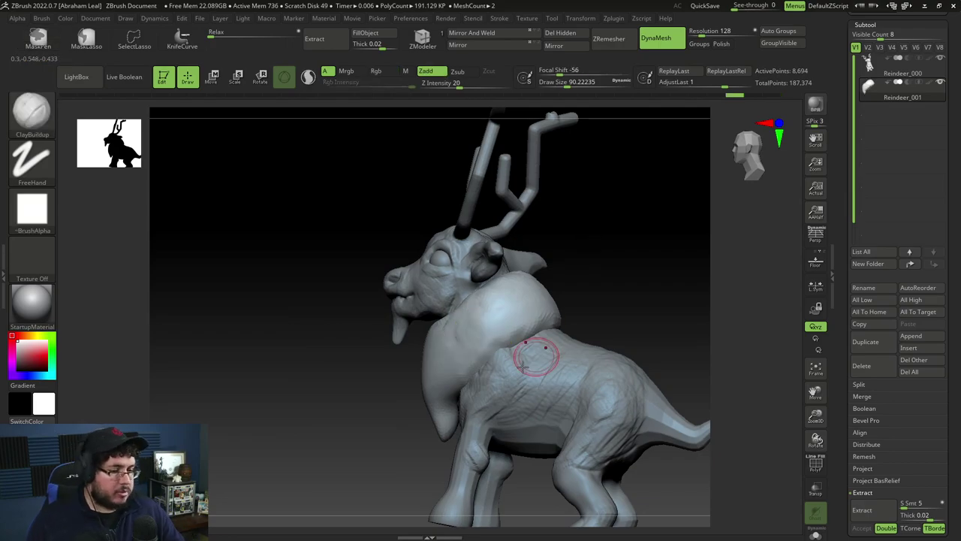
Step: Build up a first fur clump down the side of the collar with ClayBuildup at draw size about 71
{"action": "left_click_drag", "start_coordinate": [571, 265], "coordinate": [497, 338]}
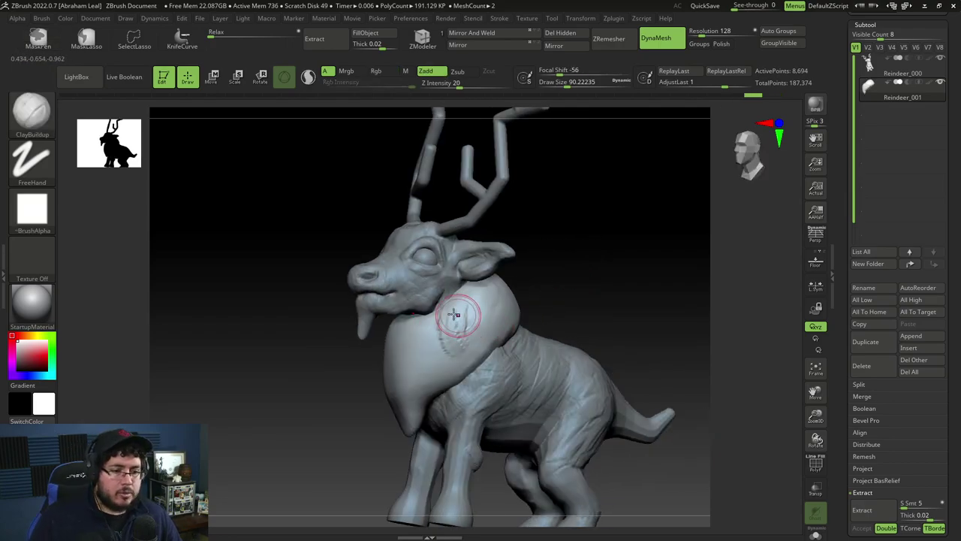
{"action": "key", "text": "space"}
{"action": "left_click_drag", "start_coordinate": [448, 314], "coordinate": [463, 325]}
{"action": "key", "text": "space"}
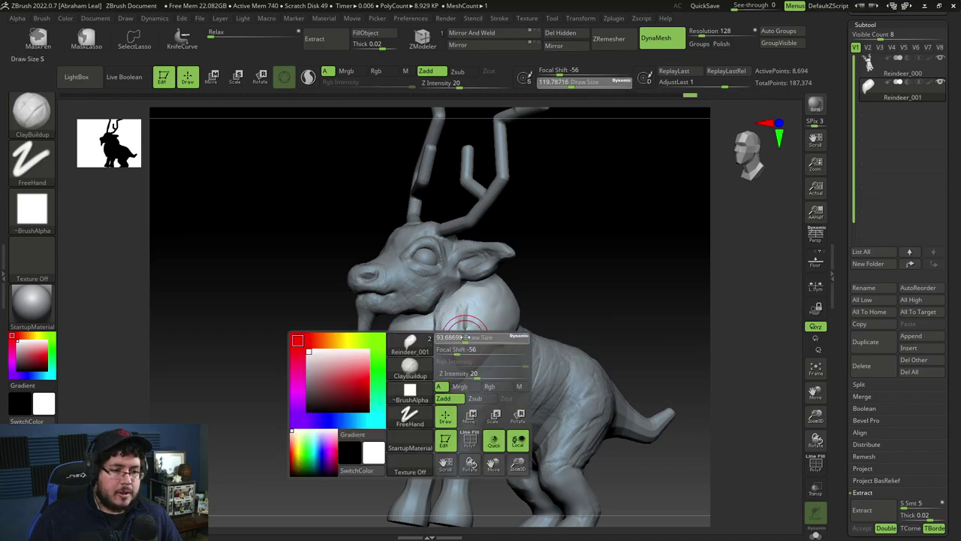
{"action": "left_click_drag", "start_coordinate": [557, 294], "coordinate": [473, 317]}
{"action": "key", "text": "space"}
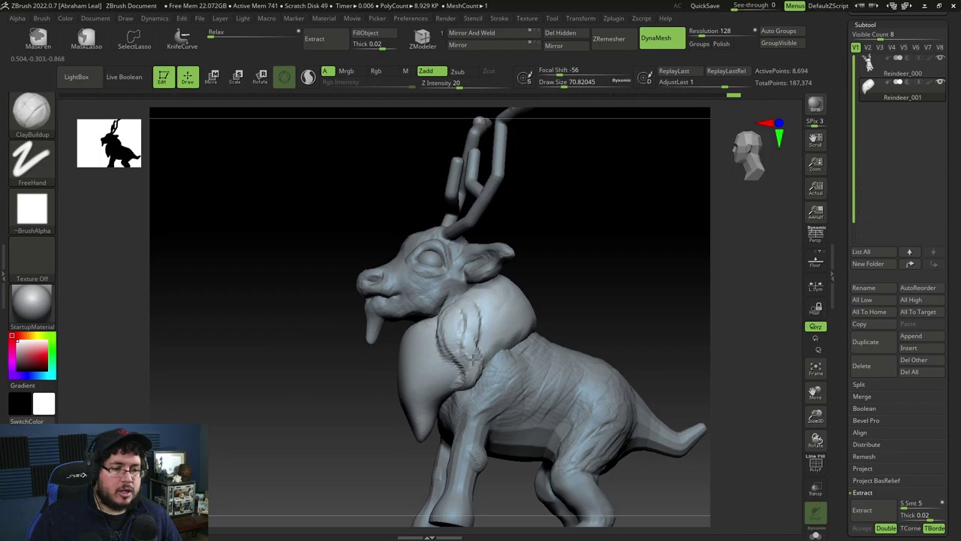
{"action": "key", "text": "space"}
{"action": "left_click_drag", "start_coordinate": [472, 327], "coordinate": [474, 326]}
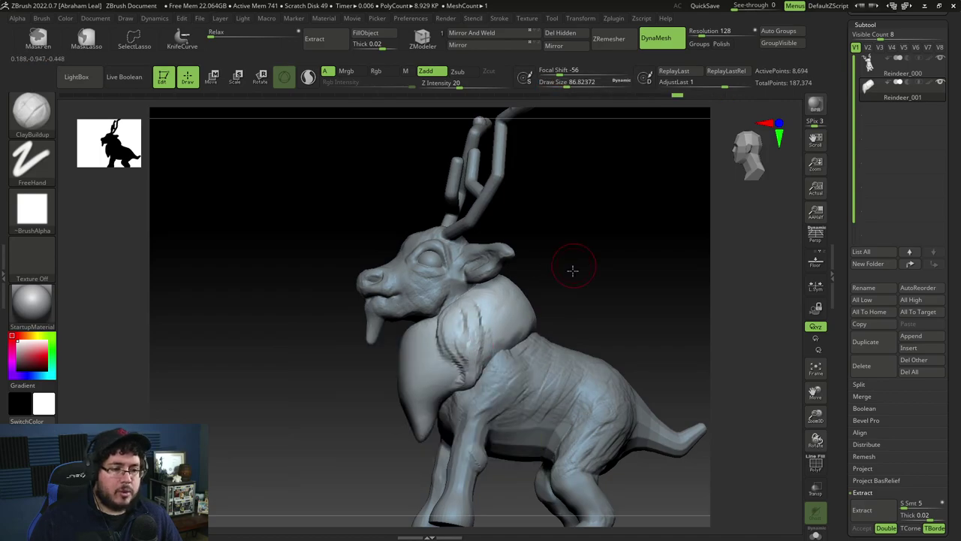
Step: Add a second tapered fur clump behind the first on the collar's side, using draw sizes of about 68 and 56
{"action": "mouse_move", "coordinate": [572, 270]}
{"action": "left_mouse_down"}
{"action": "mouse_move", "coordinate": [439, 353]}
{"action": "mouse_move", "coordinate": [463, 388]}
{"action": "mouse_move", "coordinate": [597, 295]}
{"action": "mouse_move", "coordinate": [546, 277]}
{"action": "left_mouse_up"}
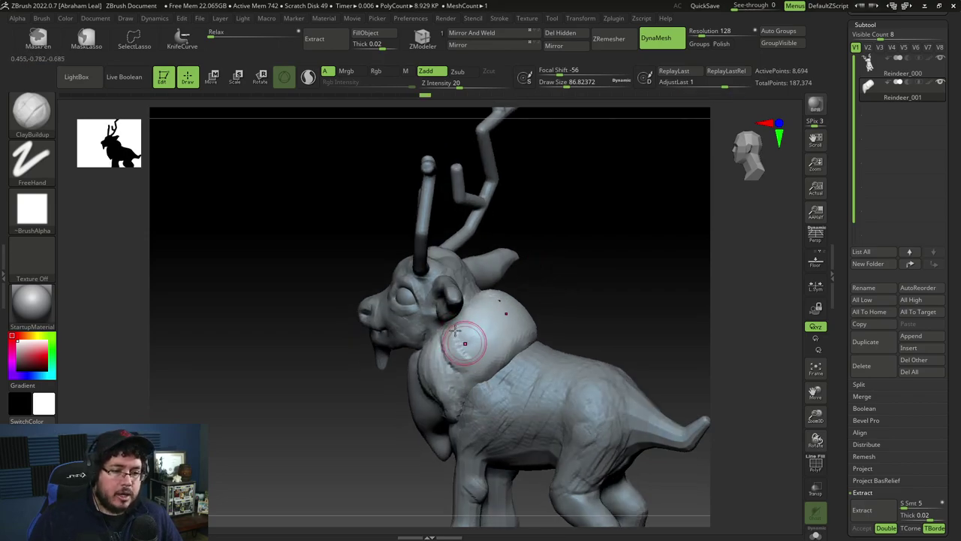
{"action": "mouse_move", "coordinate": [455, 331]}
{"action": "left_mouse_down"}
{"action": "mouse_move", "coordinate": [554, 292]}
{"action": "mouse_move", "coordinate": [573, 266]}
{"action": "mouse_move", "coordinate": [561, 266]}
{"action": "left_mouse_up"}
{"action": "key", "text": "space"}
{"action": "left_click_drag", "start_coordinate": [556, 272], "coordinate": [580, 273]}
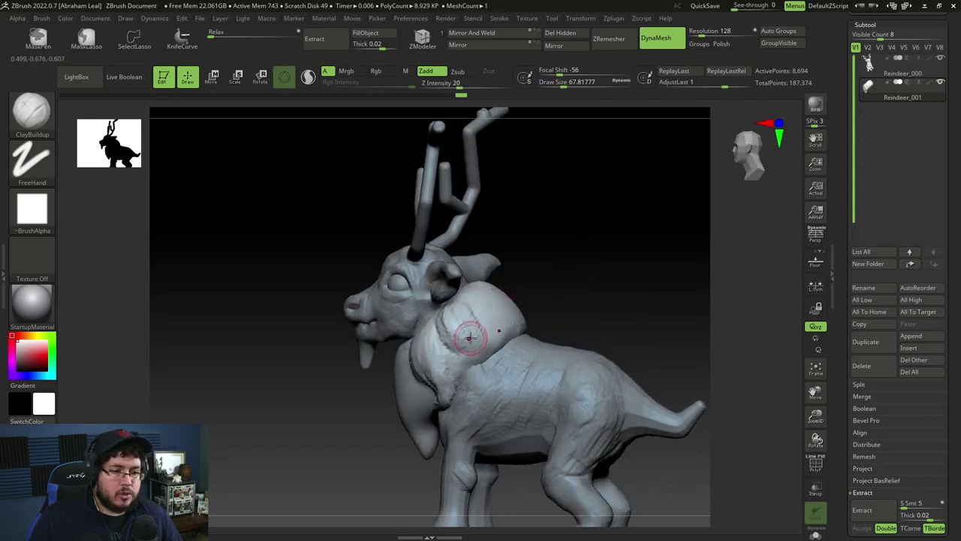
{"action": "key", "text": "space"}
{"action": "left_click_drag", "start_coordinate": [470, 337], "coordinate": [464, 337]}
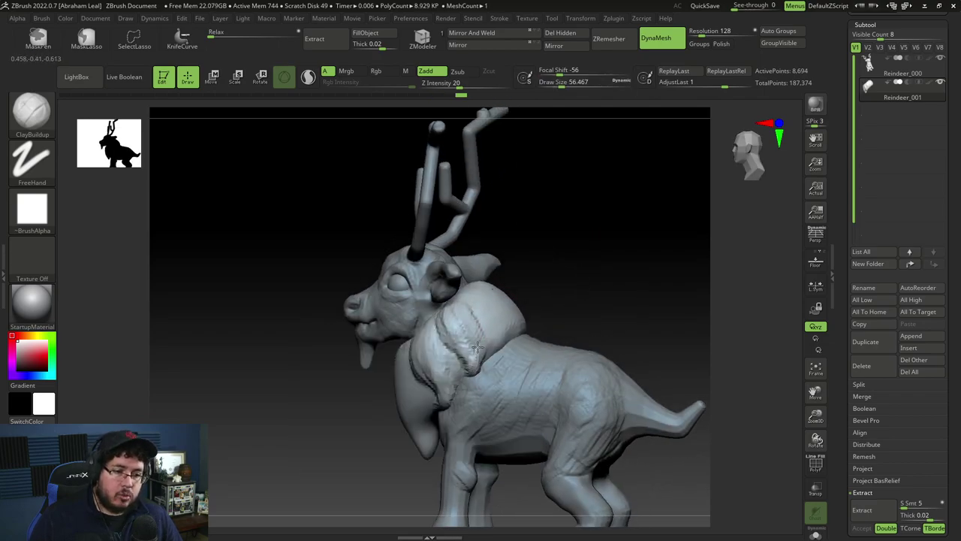
{"action": "mouse_move", "coordinate": [540, 286]}
{"action": "left_mouse_down"}
{"action": "mouse_move", "coordinate": [575, 270]}
{"action": "mouse_move", "coordinate": [476, 303]}
{"action": "mouse_move", "coordinate": [446, 298]}
{"action": "left_mouse_up"}
{"action": "key", "text": "bracketright"}
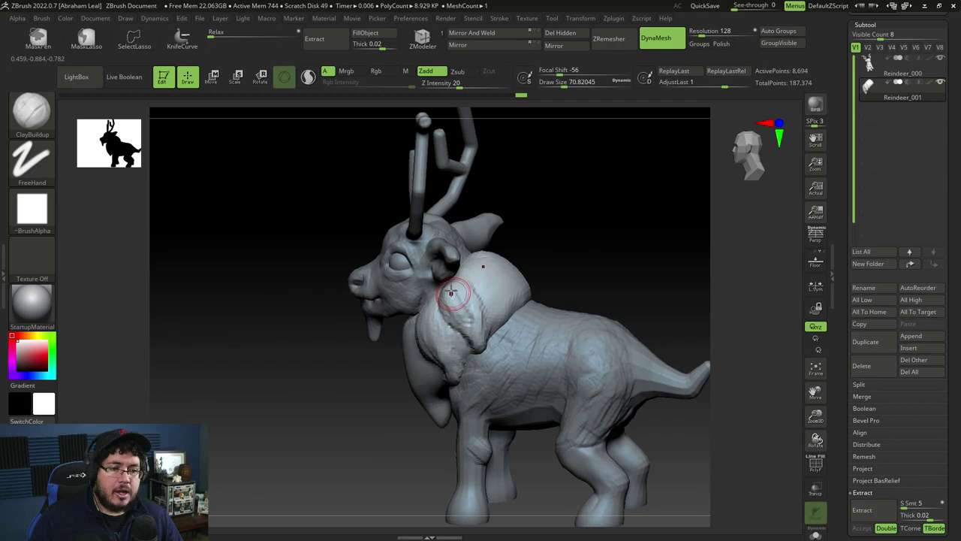
Step: Sculpt a pointed fur clump down the middle of the collar's back with ClayBuildup, using draw sizes of about 87 and 71
{"action": "mouse_move", "coordinate": [543, 239]}
{"action": "left_mouse_down"}
{"action": "mouse_move", "coordinate": [534, 290]}
{"action": "mouse_move", "coordinate": [543, 311]}
{"action": "mouse_move", "coordinate": [483, 268]}
{"action": "mouse_move", "coordinate": [491, 323]}
{"action": "left_mouse_up"}
{"action": "left_click_drag", "start_coordinate": [535, 345], "coordinate": [549, 409], "text": "alt"}
{"action": "mouse_move", "coordinate": [460, 342]}
{"action": "left_mouse_down"}
{"action": "mouse_move", "coordinate": [442, 347]}
{"action": "mouse_move", "coordinate": [451, 338]}
{"action": "left_mouse_up"}
{"action": "key", "text": "space"}
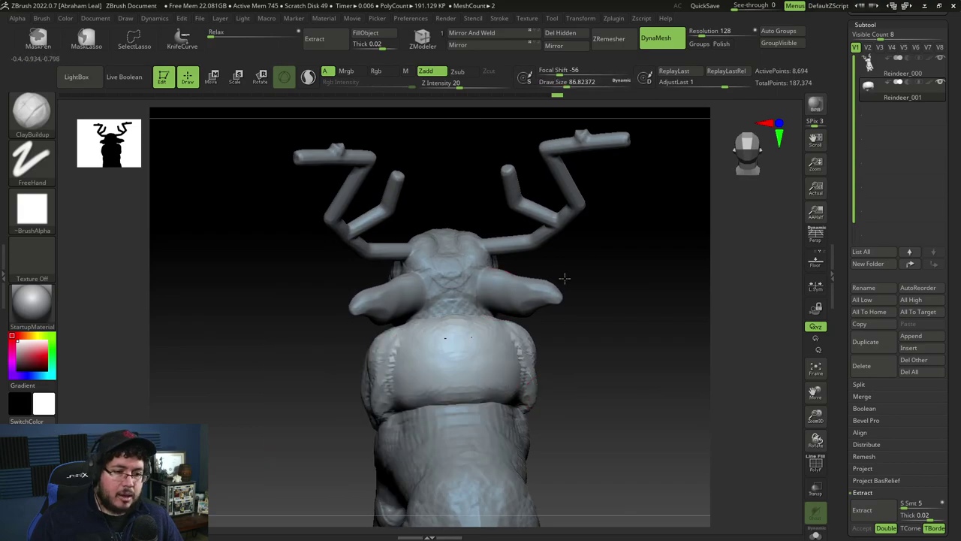
{"action": "left_click_drag", "start_coordinate": [564, 278], "coordinate": [447, 332]}
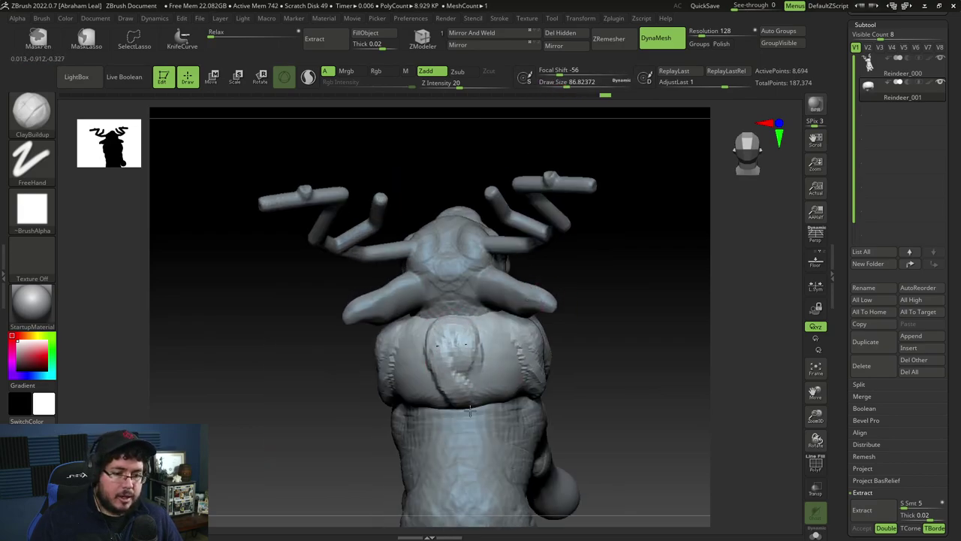
{"action": "key", "text": "space"}
{"action": "left_click_drag", "start_coordinate": [453, 362], "coordinate": [459, 398]}
{"action": "key", "text": "space"}
{"action": "left_click_drag", "start_coordinate": [449, 336], "coordinate": [446, 335]}
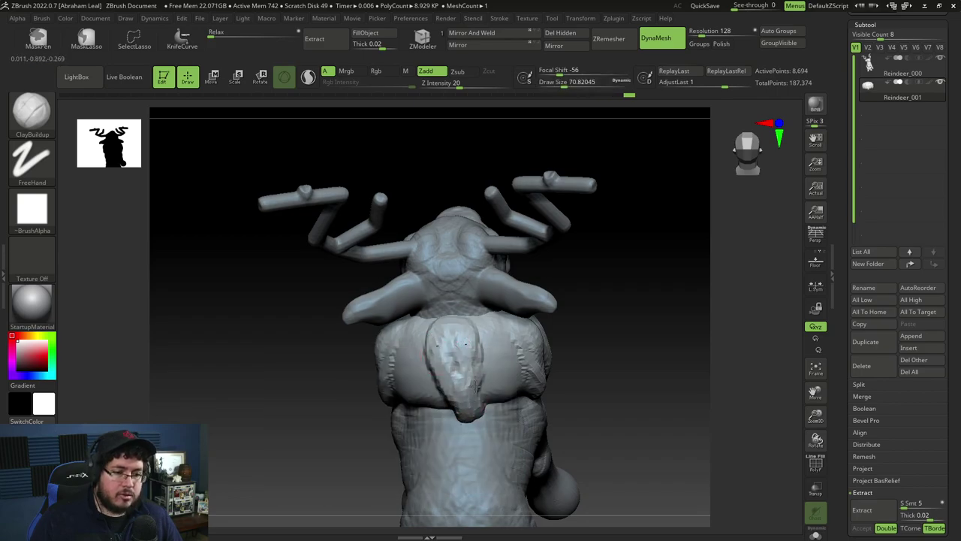
Step: Fill the collar's back with overlapping fur clumps on both sides of the central one at draw size about 71
{"action": "left_click_drag", "start_coordinate": [475, 386], "coordinate": [521, 276]}
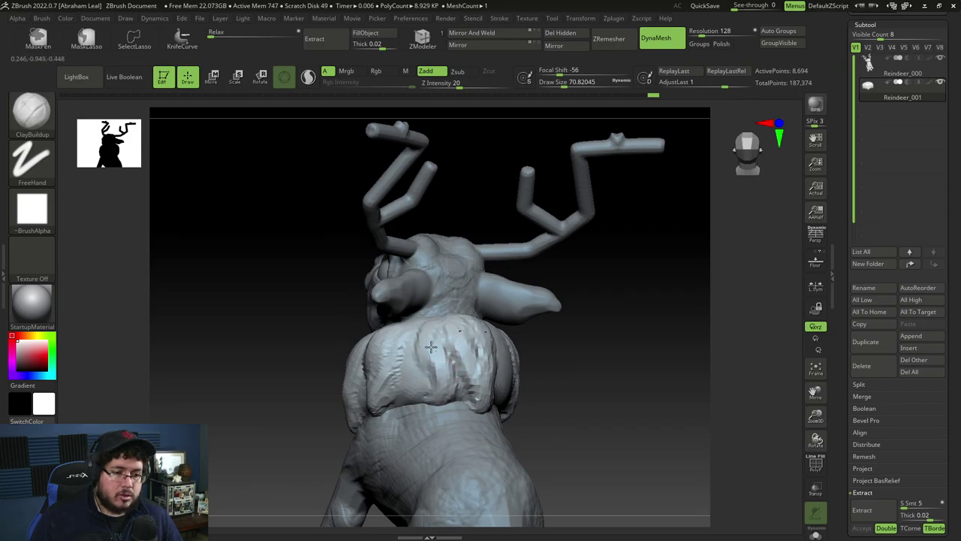
{"action": "right_click_drag", "start_coordinate": [423, 409], "coordinate": [550, 329]}
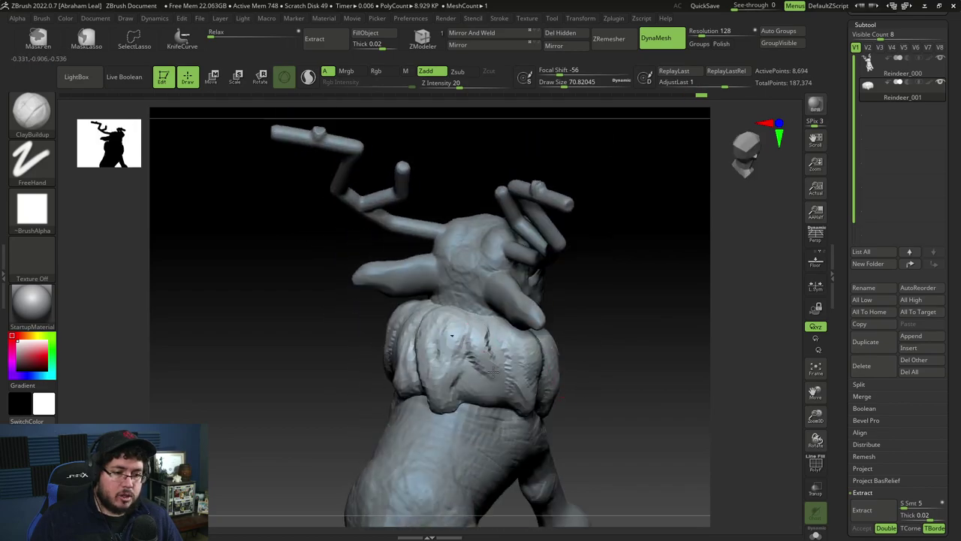
{"action": "right_click_drag", "start_coordinate": [563, 337], "coordinate": [562, 330]}
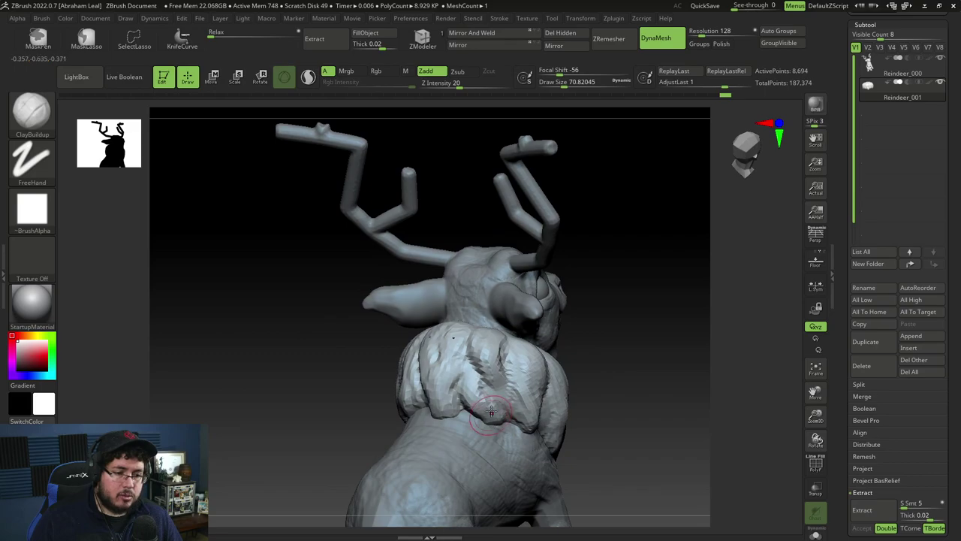
{"action": "mouse_move", "coordinate": [576, 363]}
{"action": "right_mouse_down"}
{"action": "mouse_move", "coordinate": [592, 388]}
{"action": "mouse_move", "coordinate": [560, 386]}
{"action": "mouse_move", "coordinate": [575, 368]}
{"action": "mouse_move", "coordinate": [582, 379]}
{"action": "mouse_move", "coordinate": [555, 409]}
{"action": "mouse_move", "coordinate": [518, 375]}
{"action": "mouse_move", "coordinate": [444, 390]}
{"action": "right_mouse_up"}
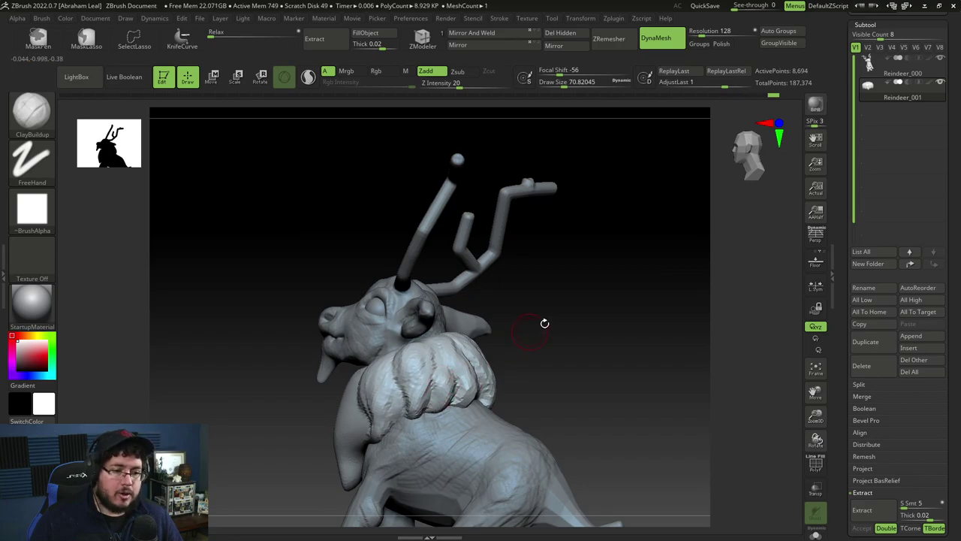
Step: Build up long fur clumps down the front of the chest tuft with ClayBuildup at draw size about 94
{"action": "mouse_move", "coordinate": [544, 323]}
{"action": "right_mouse_down"}
{"action": "mouse_move", "coordinate": [622, 369]}
{"action": "mouse_move", "coordinate": [556, 375]}
{"action": "mouse_move", "coordinate": [575, 393]}
{"action": "mouse_move", "coordinate": [601, 384]}
{"action": "mouse_move", "coordinate": [641, 311]}
{"action": "mouse_move", "coordinate": [633, 335]}
{"action": "mouse_move", "coordinate": [584, 327]}
{"action": "mouse_move", "coordinate": [582, 305]}
{"action": "right_mouse_up"}
{"action": "key", "text": "s"}
{"action": "left_click_drag", "start_coordinate": [421, 341], "coordinate": [425, 342]}
{"action": "right_click_drag", "start_coordinate": [563, 294], "coordinate": [569, 236]}
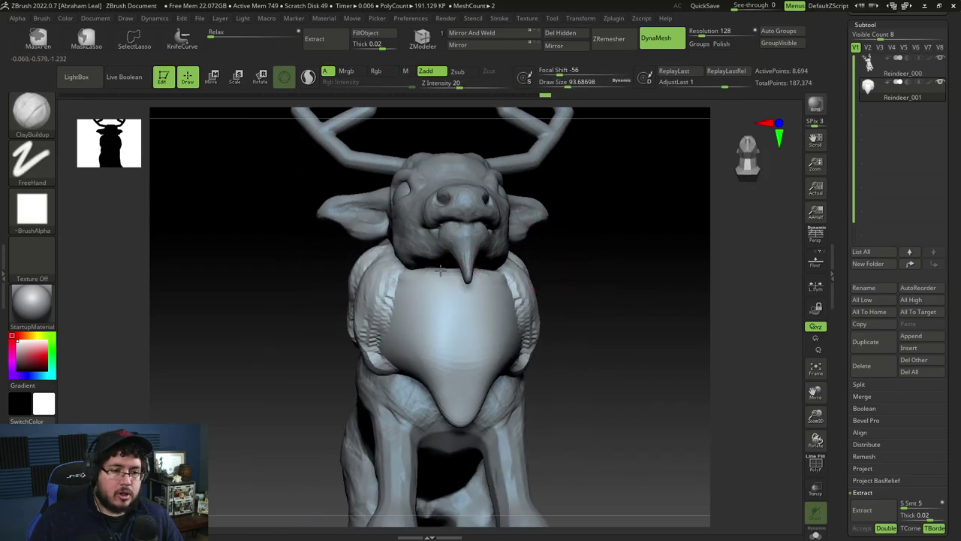
{"action": "left_click_drag", "start_coordinate": [440, 272], "coordinate": [474, 350]}
{"action": "mouse_move", "coordinate": [559, 260]}
{"action": "right_mouse_down"}
{"action": "mouse_move", "coordinate": [578, 246]}
{"action": "mouse_move", "coordinate": [557, 249]}
{"action": "right_mouse_up"}
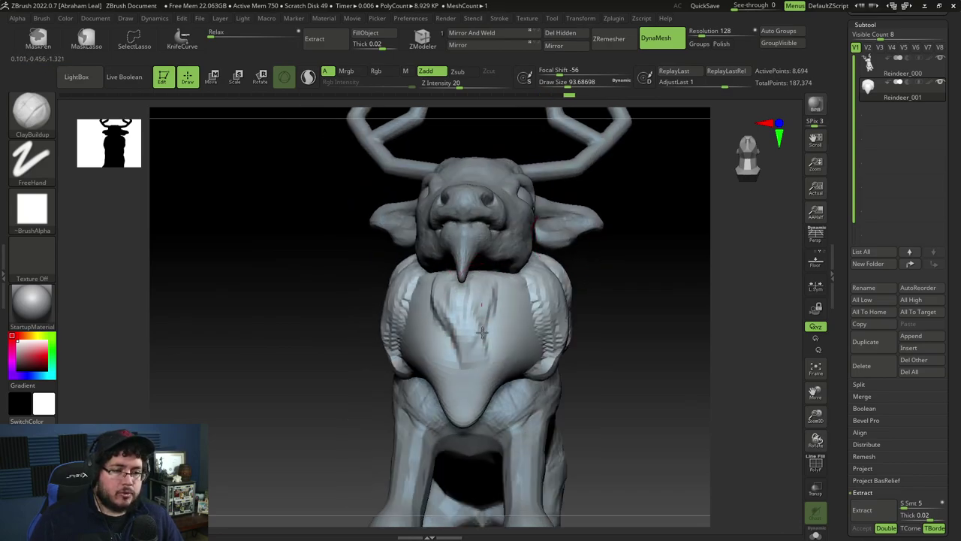
{"action": "mouse_move", "coordinate": [482, 332]}
{"action": "left_mouse_down"}
{"action": "mouse_move", "coordinate": [458, 398]}
{"action": "mouse_move", "coordinate": [443, 357]}
{"action": "mouse_move", "coordinate": [467, 383]}
{"action": "left_mouse_up"}
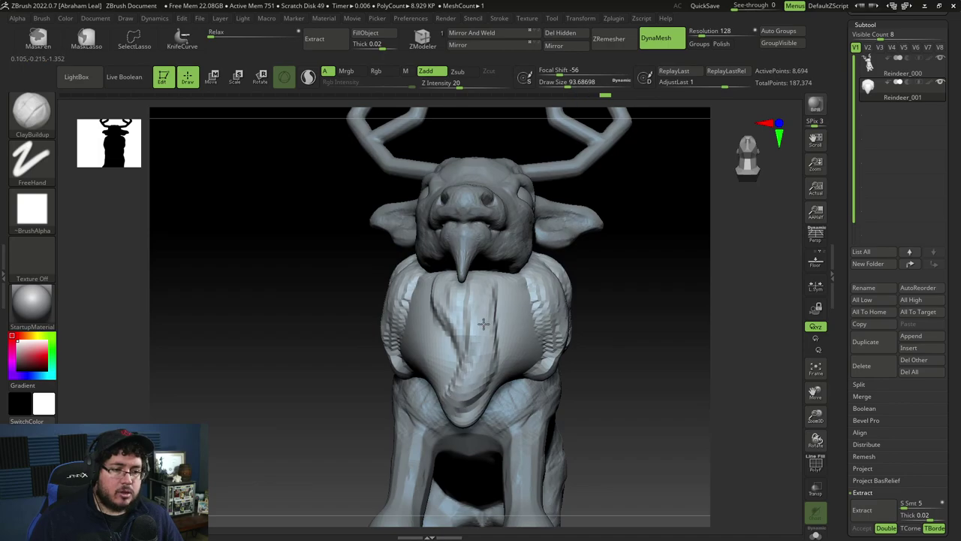
{"action": "left_click_drag", "start_coordinate": [487, 301], "coordinate": [492, 275]}
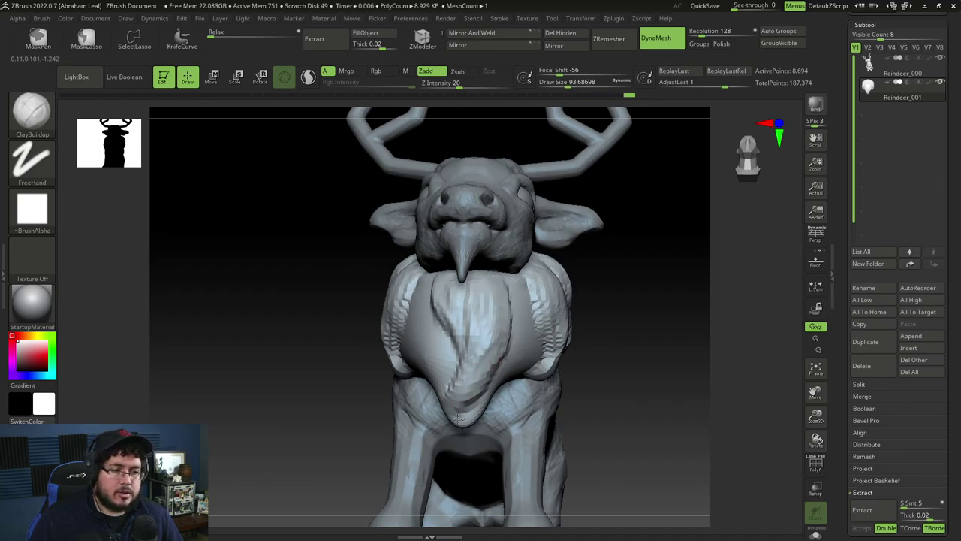
{"action": "right_click", "coordinate": [489, 392]}
Step: Add fur clumps between the chest tuft and the side clumps on both sides at draw size about 90
{"action": "right_click_drag", "start_coordinate": [651, 244], "coordinate": [589, 248]}
{"action": "mouse_move", "coordinate": [533, 282]}
{"action": "left_mouse_down"}
{"action": "mouse_move", "coordinate": [544, 342]}
{"action": "mouse_move", "coordinate": [517, 367]}
{"action": "left_mouse_up"}
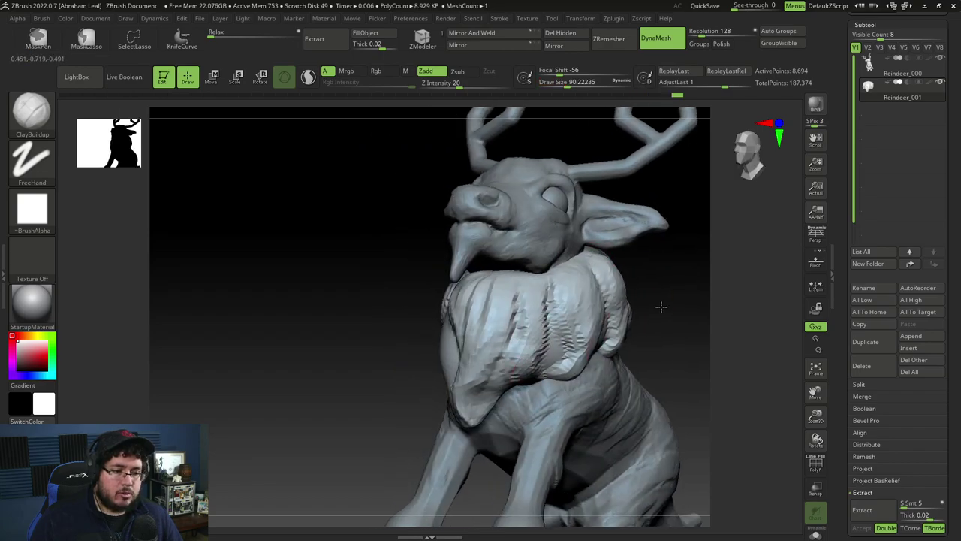
{"action": "right_click_drag", "start_coordinate": [660, 306], "coordinate": [467, 310]}
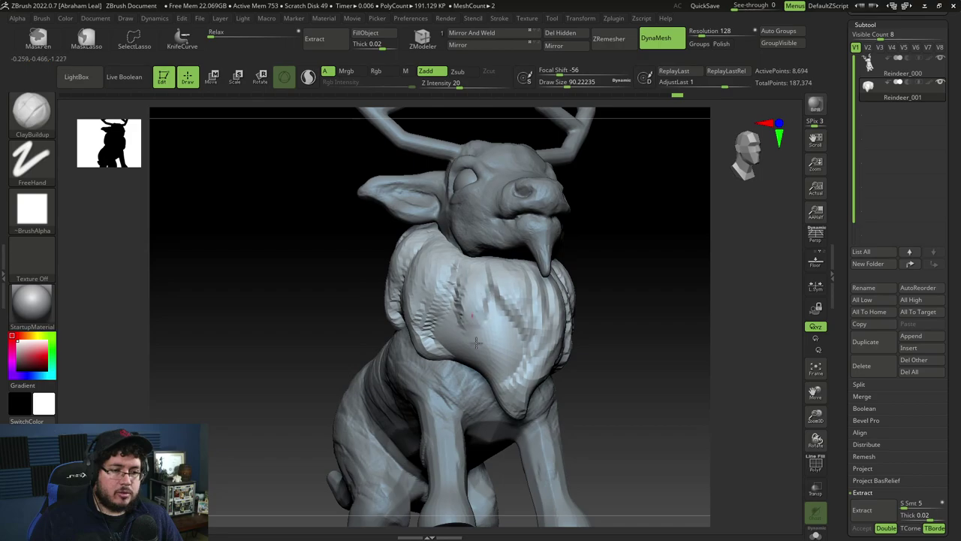
{"action": "left_click_drag", "start_coordinate": [465, 372], "coordinate": [468, 299]}
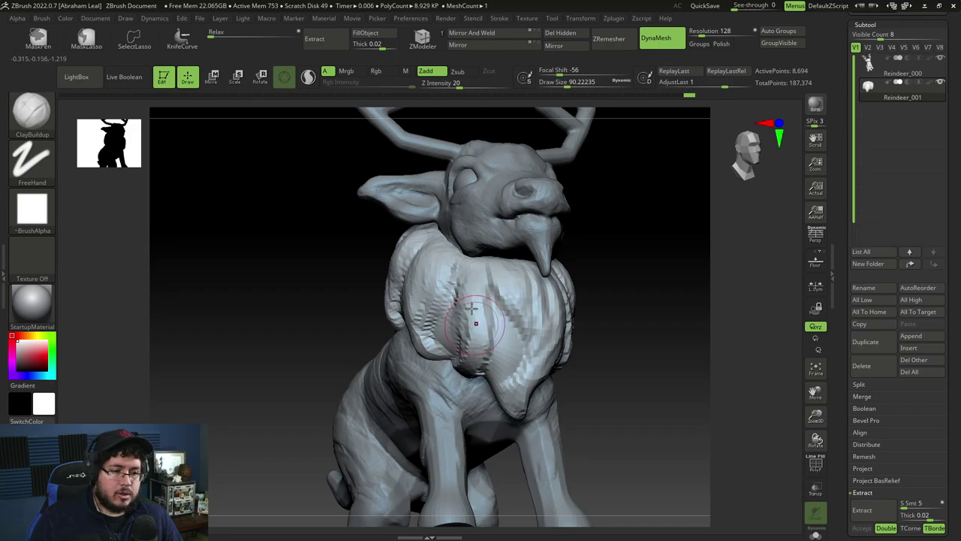
{"action": "left_click_drag", "start_coordinate": [510, 349], "coordinate": [511, 382]}
{"action": "mouse_move", "coordinate": [636, 329]}
{"action": "right_mouse_down"}
{"action": "mouse_move", "coordinate": [608, 309]}
{"action": "mouse_move", "coordinate": [622, 359]}
{"action": "mouse_move", "coordinate": [608, 309]}
{"action": "mouse_move", "coordinate": [610, 383]}
{"action": "right_mouse_up"}
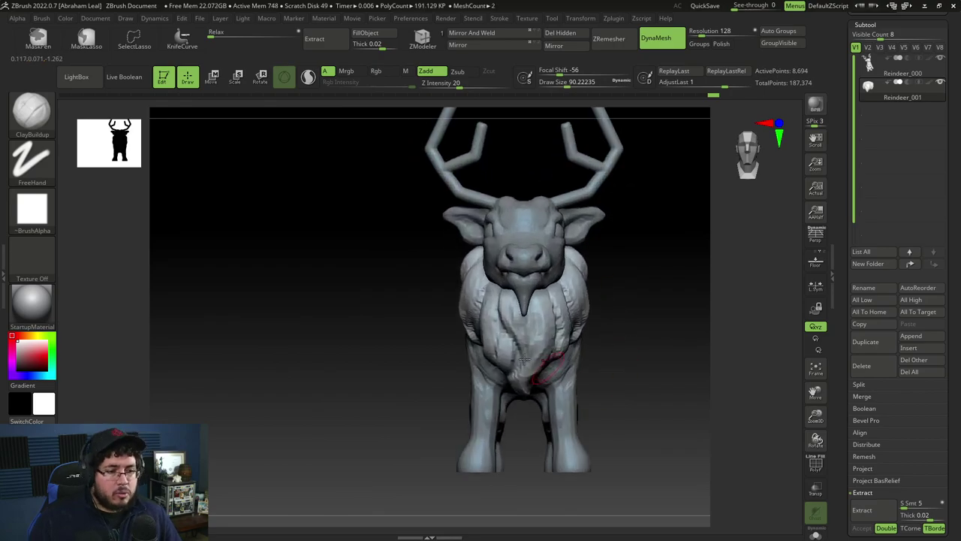
Step: Switch to the SnakeHook brush and pull the tip of the chest tuft into a sharper curved point
{"action": "mouse_move", "coordinate": [612, 342]}
{"action": "right_mouse_down", "text": "ctrl"}
{"action": "mouse_move", "coordinate": [614, 320]}
{"action": "mouse_move", "coordinate": [621, 325]}
{"action": "right_mouse_up", "text": "ctrl"}
{"action": "key", "text": "b"}
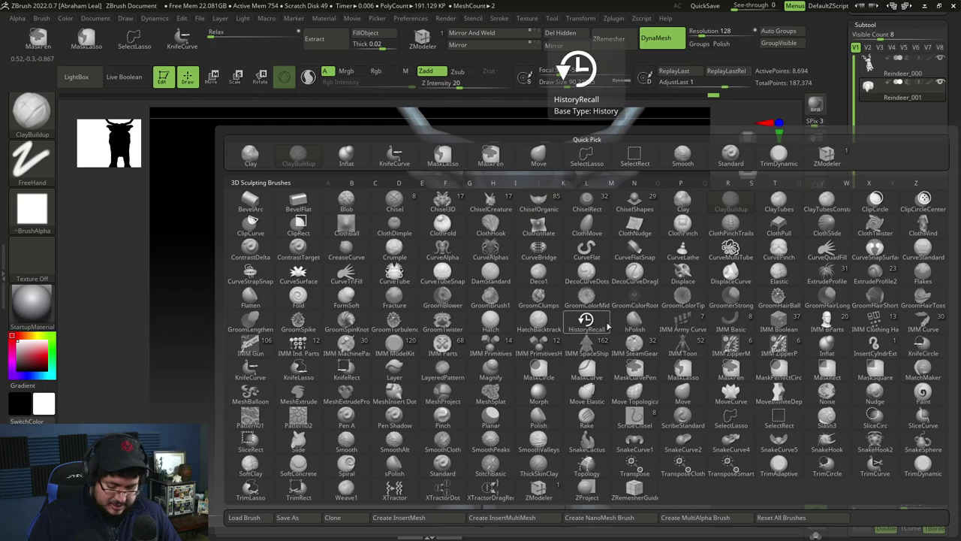
{"action": "key", "text": "s"}
{"action": "key", "text": "h"}
{"action": "key", "text": "b"}
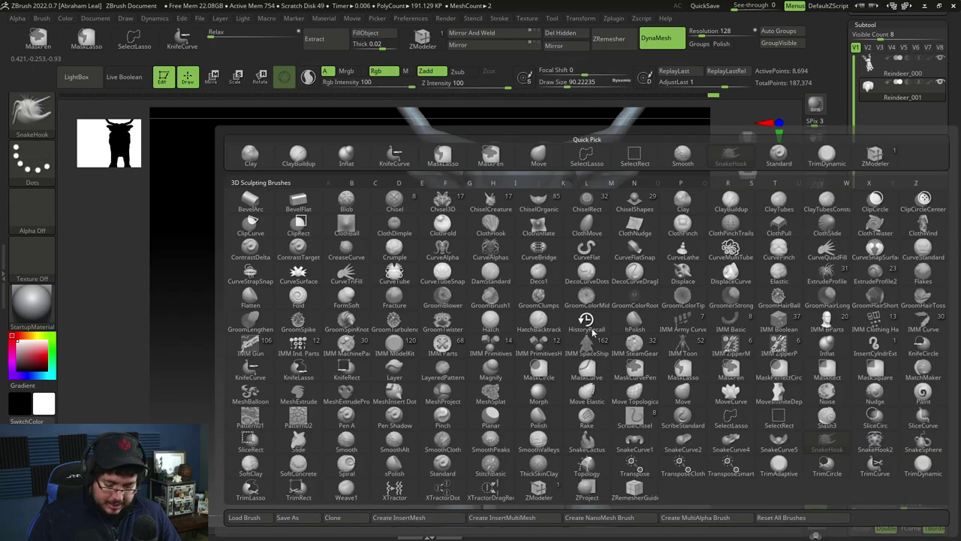
{"action": "key", "text": "s"}
{"action": "key", "text": "h"}
{"action": "right_click_drag", "start_coordinate": [409, 377], "coordinate": [401, 349], "text": "alt"}
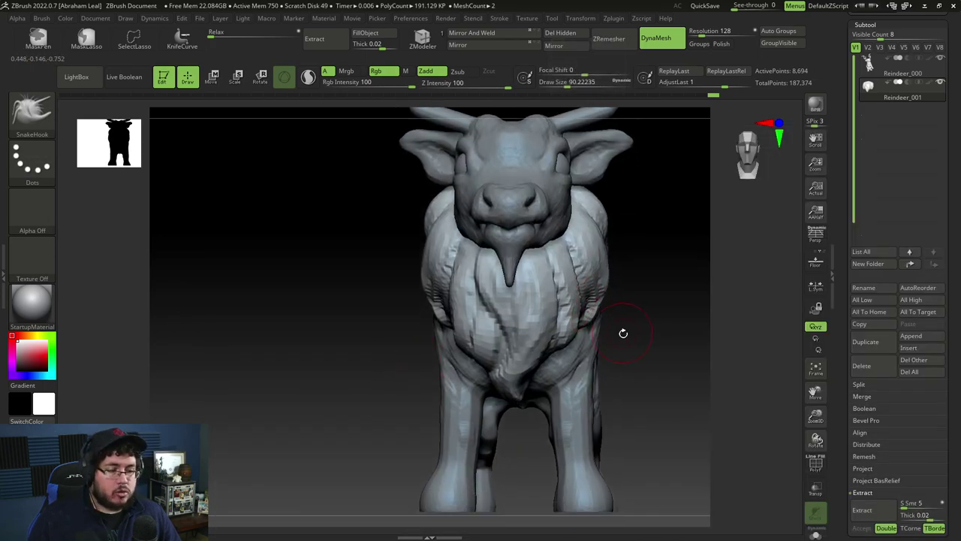
{"action": "right_click_drag", "start_coordinate": [622, 332], "coordinate": [542, 361], "text": "shift"}
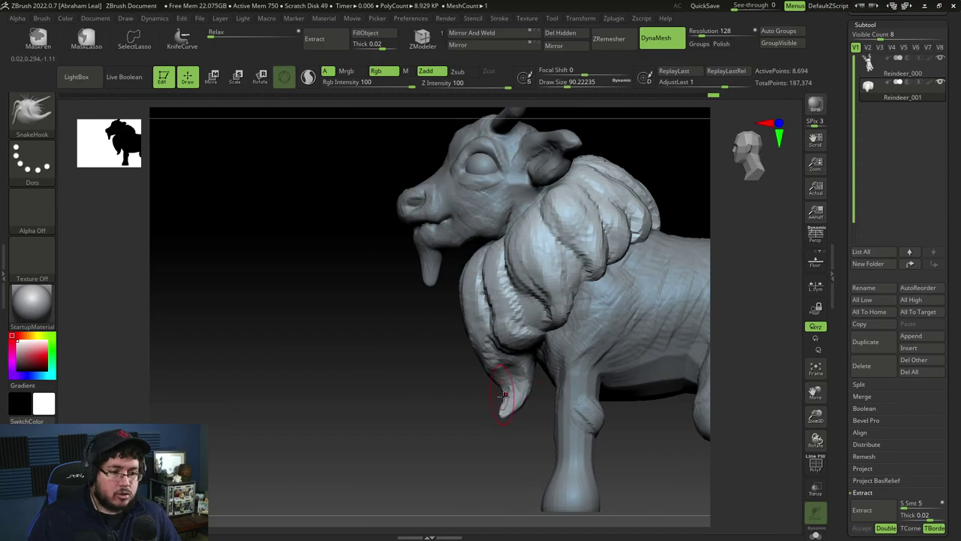
{"action": "right_click_drag", "start_coordinate": [465, 386], "coordinate": [564, 317], "text": "shift"}
Step: Pull the lower end of the clump beside the chest tuft into a point with SnakeHook at draw size about 77
{"action": "key", "text": "space"}
{"action": "left_click_drag", "start_coordinate": [443, 375], "coordinate": [437, 375]}
{"action": "right_click_drag", "start_coordinate": [567, 306], "coordinate": [647, 294]}
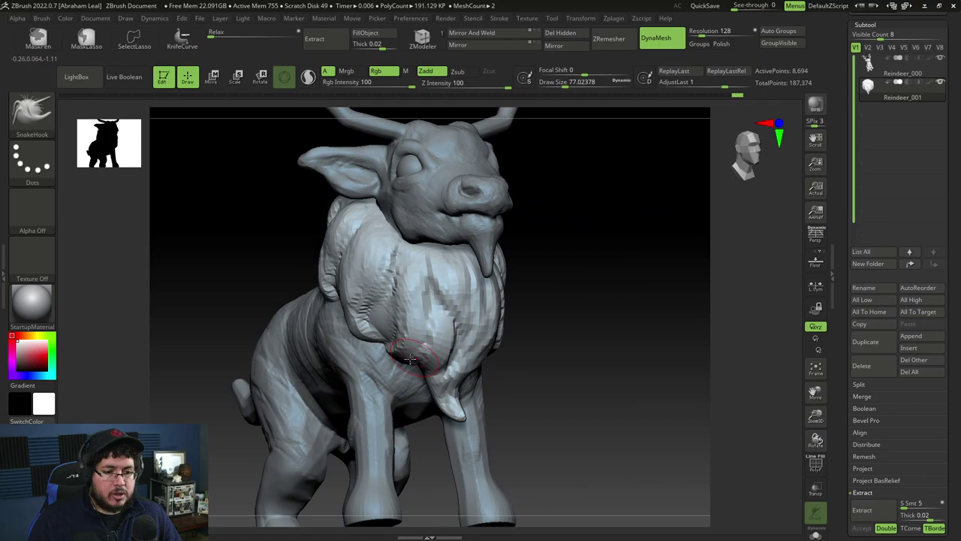
{"action": "left_click_drag", "start_coordinate": [406, 359], "coordinate": [393, 352]}
{"action": "mouse_move", "coordinate": [518, 330]}
{"action": "right_mouse_down"}
{"action": "mouse_move", "coordinate": [609, 294]}
{"action": "mouse_move", "coordinate": [631, 297]}
{"action": "right_mouse_up"}
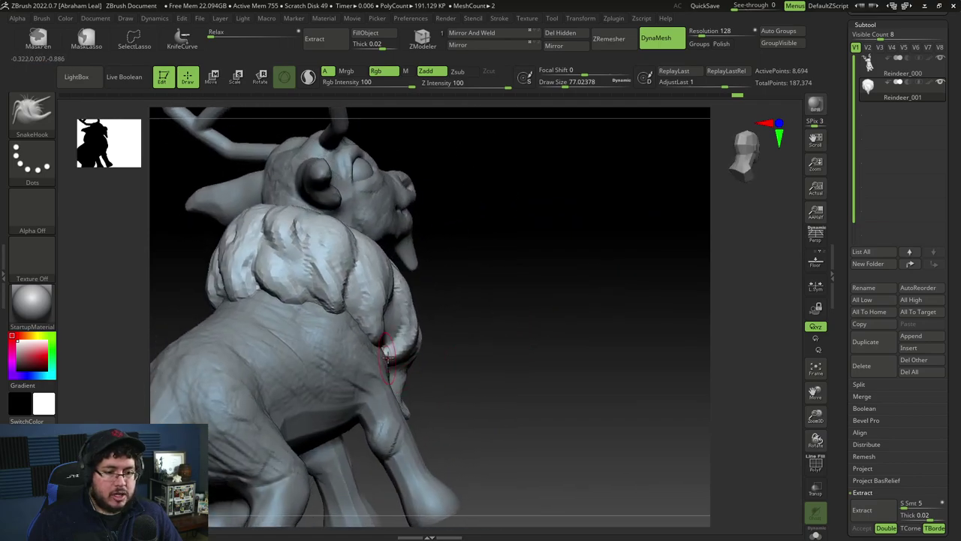
{"action": "right_click_drag", "start_coordinate": [537, 319], "coordinate": [446, 334], "text": "shift"}
{"action": "left_click_drag", "start_coordinate": [398, 373], "coordinate": [398, 356]}
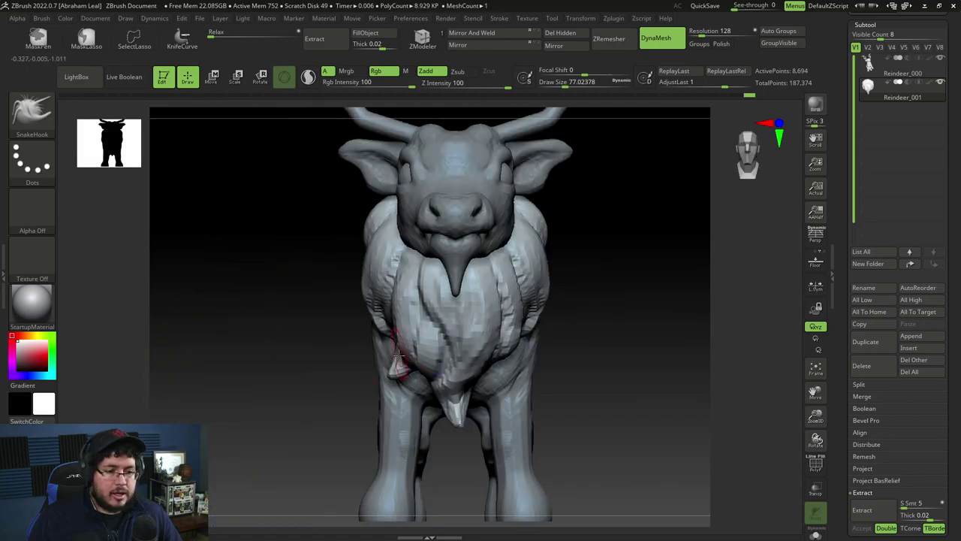
Step: Pull the lower end of the collar's side clump into a pointed tip with SnakeHook at draw size about 77
{"action": "right_click_drag", "start_coordinate": [341, 401], "coordinate": [429, 351]}
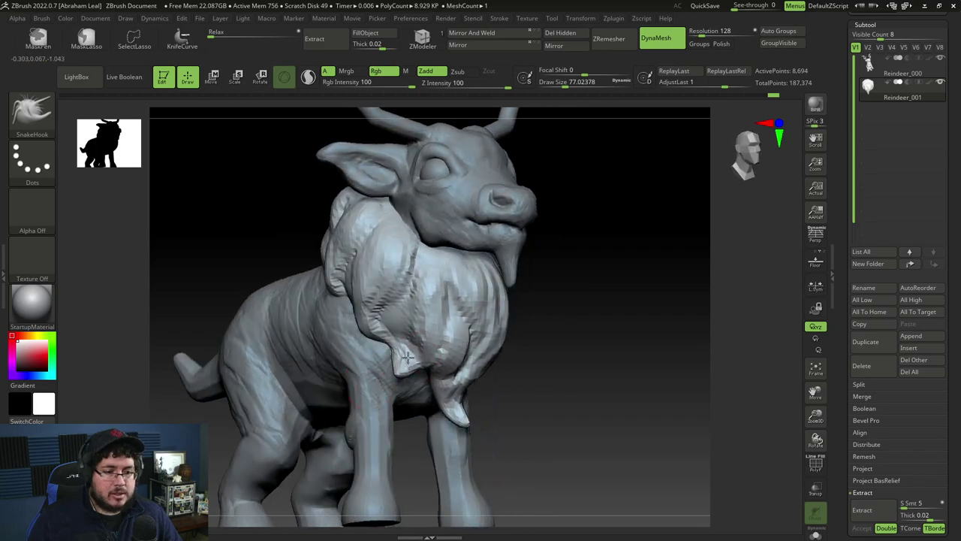
{"action": "mouse_move", "coordinate": [539, 328]}
{"action": "right_mouse_down"}
{"action": "mouse_move", "coordinate": [362, 342]}
{"action": "mouse_move", "coordinate": [434, 339]}
{"action": "right_mouse_up"}
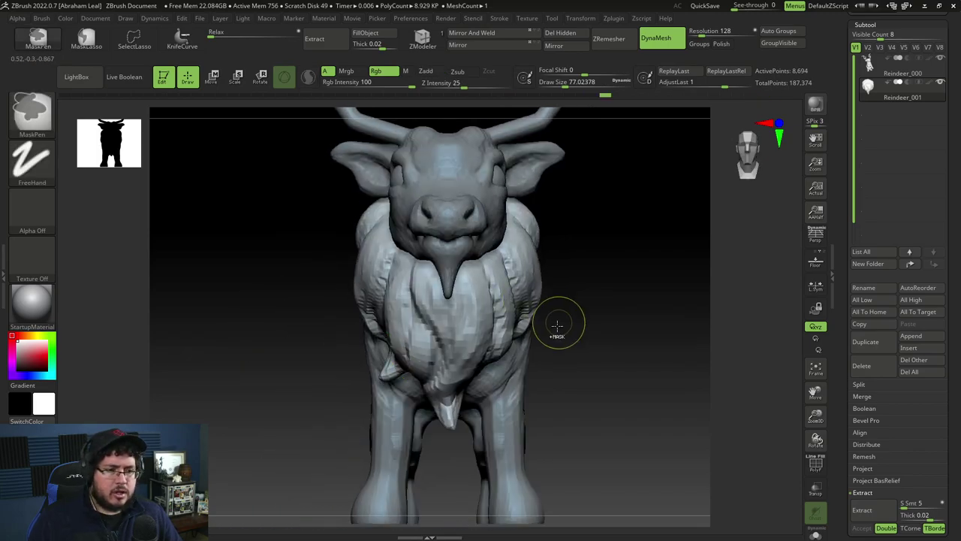
{"action": "left_click_drag", "start_coordinate": [537, 329], "coordinate": [530, 332]}
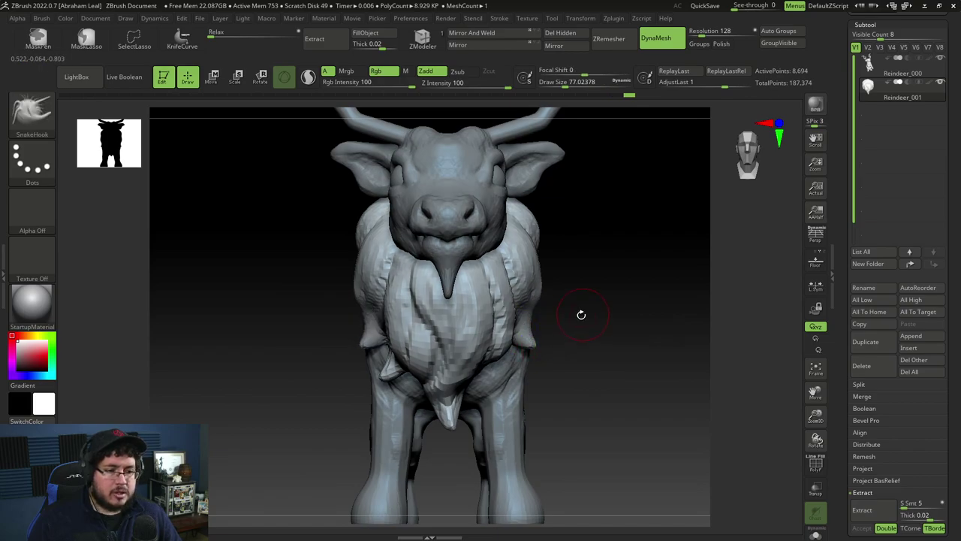
Step: Pull the ends of the collar's rear and upper clumps into points with SnakeHook, and remesh the collar with DynaMesh
{"action": "mouse_move", "coordinate": [593, 315]}
{"action": "right_mouse_down"}
{"action": "mouse_move", "coordinate": [566, 298]}
{"action": "mouse_move", "coordinate": [563, 283]}
{"action": "right_mouse_up"}
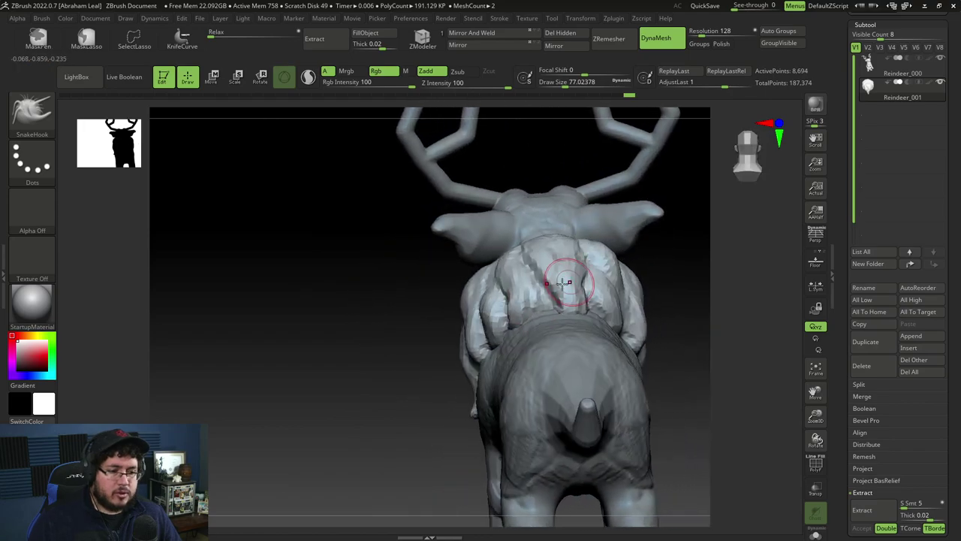
{"action": "mouse_move", "coordinate": [481, 354]}
{"action": "left_mouse_down"}
{"action": "mouse_move", "coordinate": [459, 361]}
{"action": "mouse_move", "coordinate": [474, 300]}
{"action": "left_mouse_up"}
{"action": "right_click_drag", "start_coordinate": [409, 300], "coordinate": [460, 299]}
{"action": "left_click_drag", "start_coordinate": [446, 304], "coordinate": [460, 367], "text": "shift"}
{"action": "right_click_drag", "start_coordinate": [600, 275], "coordinate": [543, 308]}
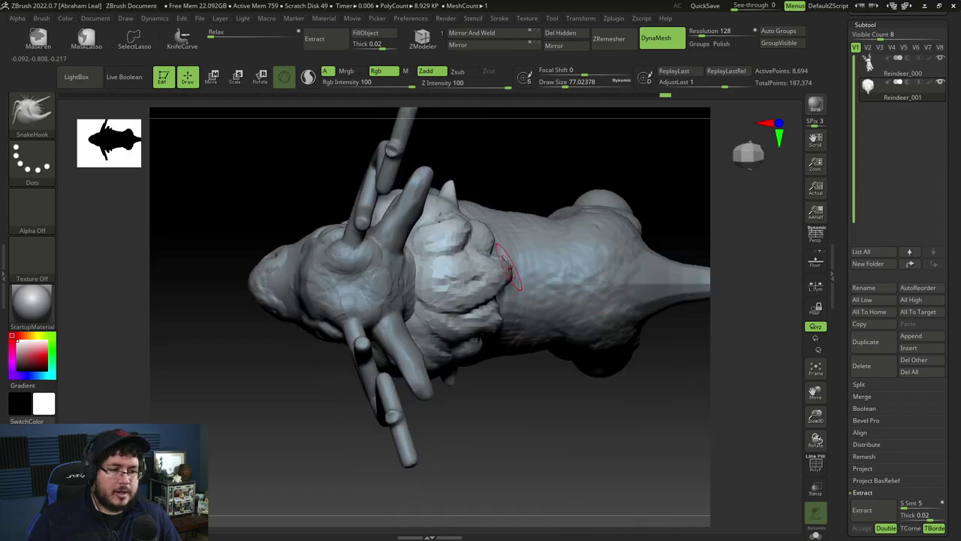
{"action": "mouse_move", "coordinate": [512, 256]}
{"action": "right_mouse_down"}
{"action": "mouse_move", "coordinate": [518, 226]}
{"action": "mouse_move", "coordinate": [529, 244]}
{"action": "mouse_move", "coordinate": [523, 255]}
{"action": "right_mouse_up"}
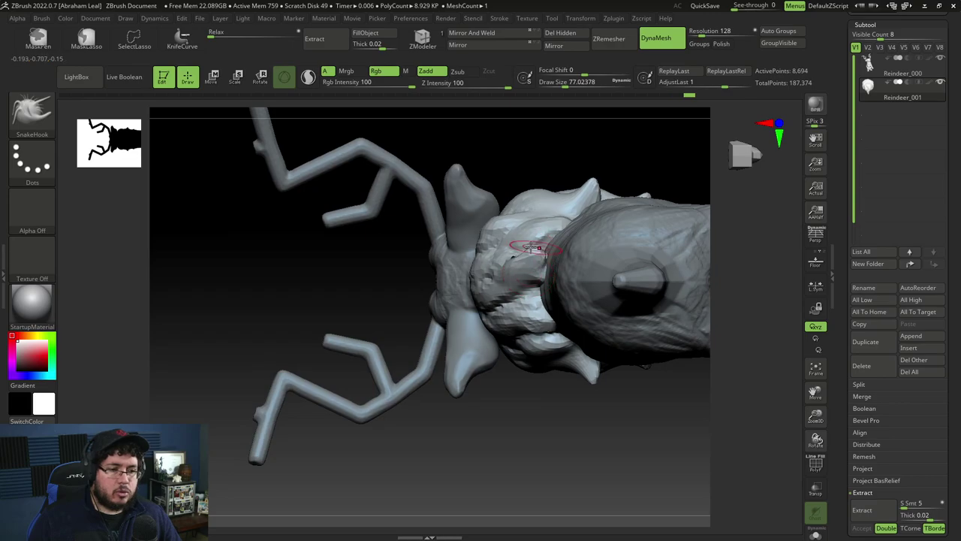
{"action": "right_click_drag", "start_coordinate": [471, 365], "coordinate": [545, 324]}
{"action": "right_click_drag", "start_coordinate": [601, 298], "coordinate": [619, 288], "text": "ctrl"}
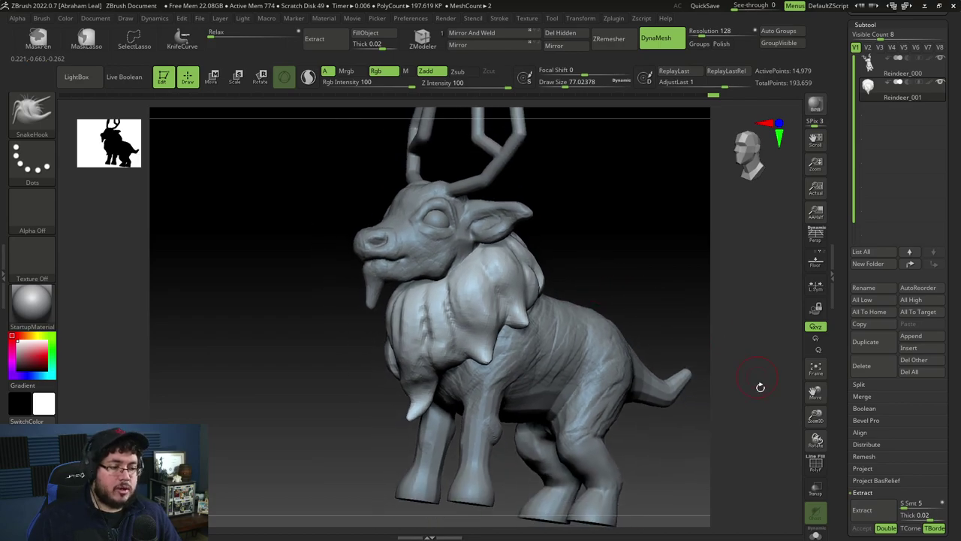
Step: Isolate the collar in Solo mode and slice across its upper part with the SliceCurve brush
{"action": "left_click", "coordinate": [809, 533]}
{"action": "mouse_move", "coordinate": [648, 393]}
{"action": "right_mouse_down"}
{"action": "mouse_move", "coordinate": [633, 395]}
{"action": "mouse_move", "coordinate": [658, 446]}
{"action": "mouse_move", "coordinate": [635, 393]}
{"action": "right_mouse_up"}
{"action": "mouse_move", "coordinate": [619, 223]}
{"action": "right_mouse_down"}
{"action": "mouse_move", "coordinate": [639, 283]}
{"action": "mouse_move", "coordinate": [639, 346]}
{"action": "mouse_move", "coordinate": [659, 307]}
{"action": "mouse_move", "coordinate": [652, 253]}
{"action": "right_mouse_up"}
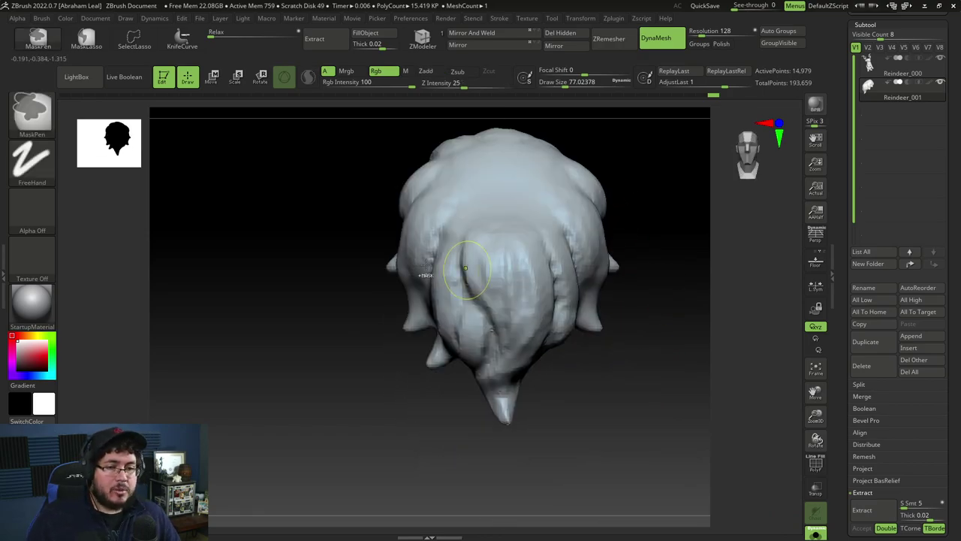
{"action": "left_click", "coordinate": [32, 121], "text": "ctrl+shift"}
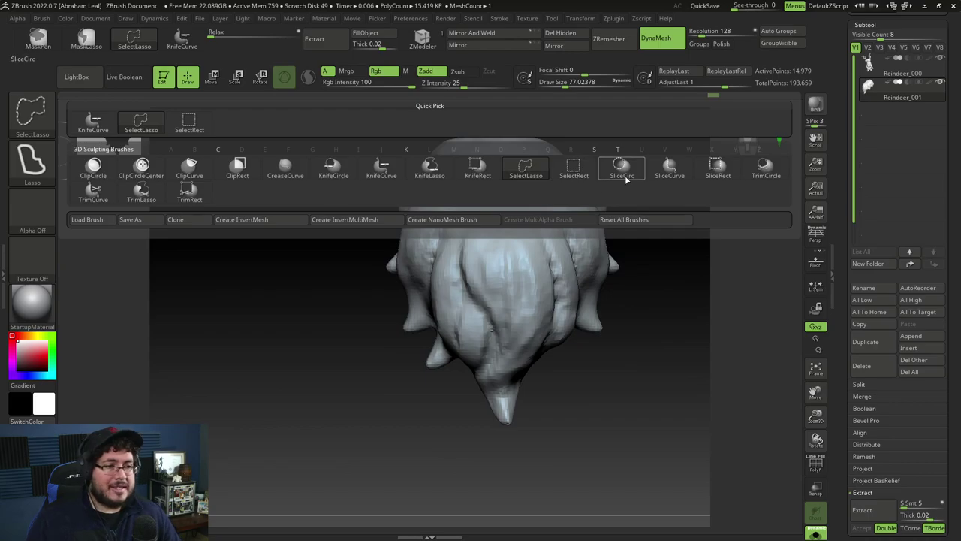
{"action": "mouse_move", "coordinate": [659, 253]}
{"action": "right_mouse_down"}
{"action": "mouse_move", "coordinate": [666, 324]}
{"action": "mouse_move", "coordinate": [653, 300]}
{"action": "right_mouse_up"}
{"action": "left_click_drag", "start_coordinate": [549, 164], "coordinate": [524, 217], "text": "ctrl+shift"}
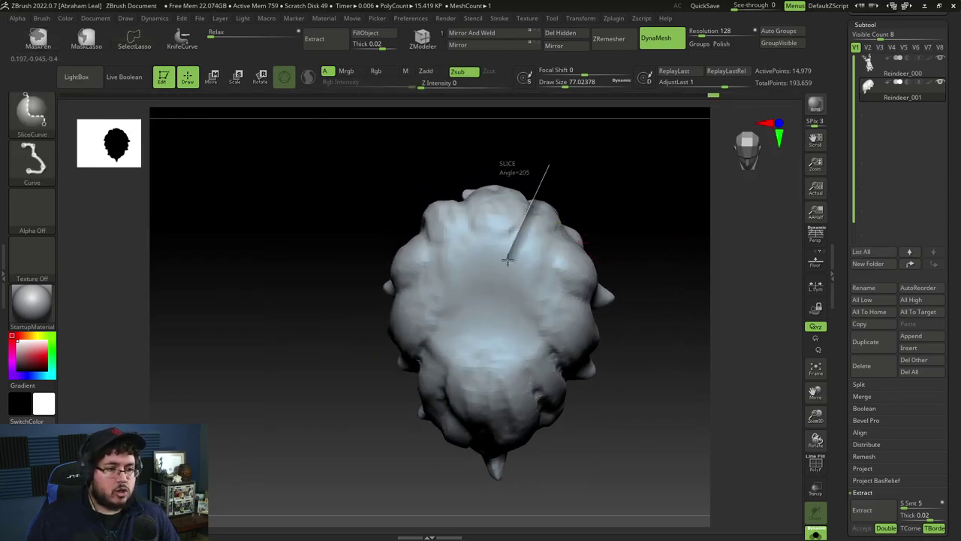
{"action": "mouse_move", "coordinate": [508, 259]}
{"action": "left_mouse_down", "text": "ctrl+shift"}
{"action": "mouse_move", "coordinate": [497, 278]}
{"action": "mouse_move", "coordinate": [629, 315]}
{"action": "mouse_move", "coordinate": [651, 334]}
{"action": "left_mouse_up", "text": "ctrl+shift"}
{"action": "key", "text": "alt"}
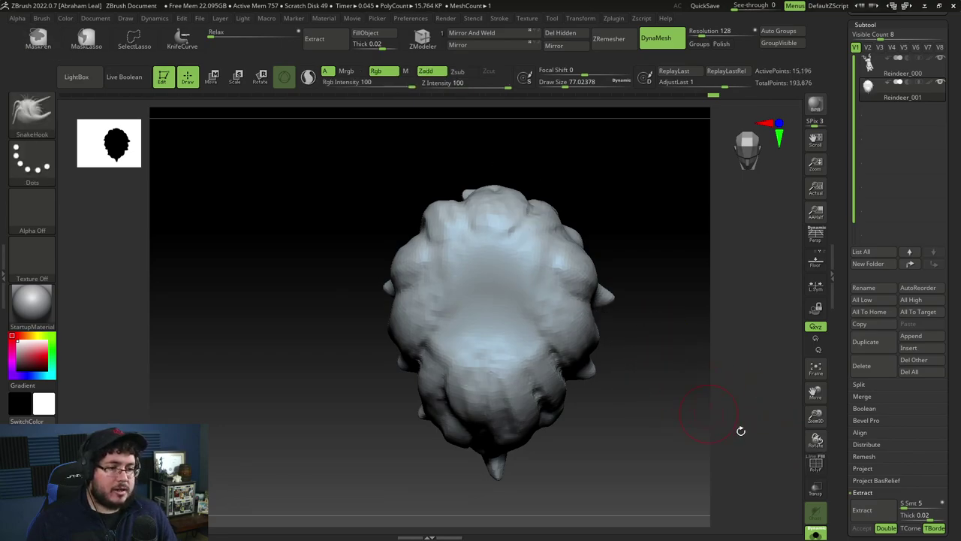
Step: Turn on PolyFrame and assign the whole collar to a single polygroup
{"action": "left_click", "coordinate": [811, 467]}
{"action": "mouse_move", "coordinate": [698, 405]}
{"action": "left_mouse_down"}
{"action": "mouse_move", "coordinate": [614, 369]}
{"action": "mouse_move", "coordinate": [633, 360]}
{"action": "mouse_move", "coordinate": [661, 382]}
{"action": "left_mouse_up"}
{"action": "key", "text": "ctrl+w"}
{"action": "left_click_drag", "start_coordinate": [652, 338], "coordinate": [642, 412]}
Step: Slice the collar's upper part into two separate polygroups with SliceCurve, one on each side of the nape
{"action": "left_click_drag", "start_coordinate": [530, 220], "coordinate": [512, 317], "text": "ctrl"}
{"action": "left_click_drag", "start_coordinate": [528, 224], "coordinate": [502, 328], "text": "ctrl+shift"}
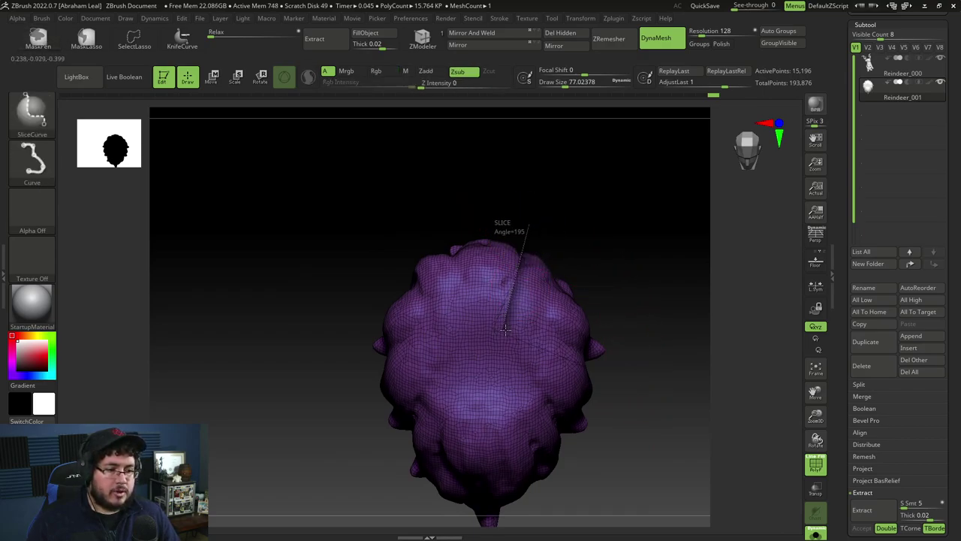
{"action": "left_click_drag", "start_coordinate": [644, 385], "coordinate": [637, 388], "text": "ctrl+shift"}
{"action": "mouse_move", "coordinate": [598, 472]}
{"action": "left_mouse_down", "text": "ctrl+shift"}
{"action": "mouse_move", "coordinate": [518, 363]}
{"action": "mouse_move", "coordinate": [508, 320]}
{"action": "mouse_move", "coordinate": [484, 311]}
{"action": "left_mouse_up", "text": "ctrl+shift"}
{"action": "mouse_move", "coordinate": [623, 338]}
{"action": "left_mouse_down"}
{"action": "mouse_move", "coordinate": [639, 350]}
{"action": "mouse_move", "coordinate": [631, 341]}
{"action": "mouse_move", "coordinate": [440, 333]}
{"action": "left_mouse_up"}
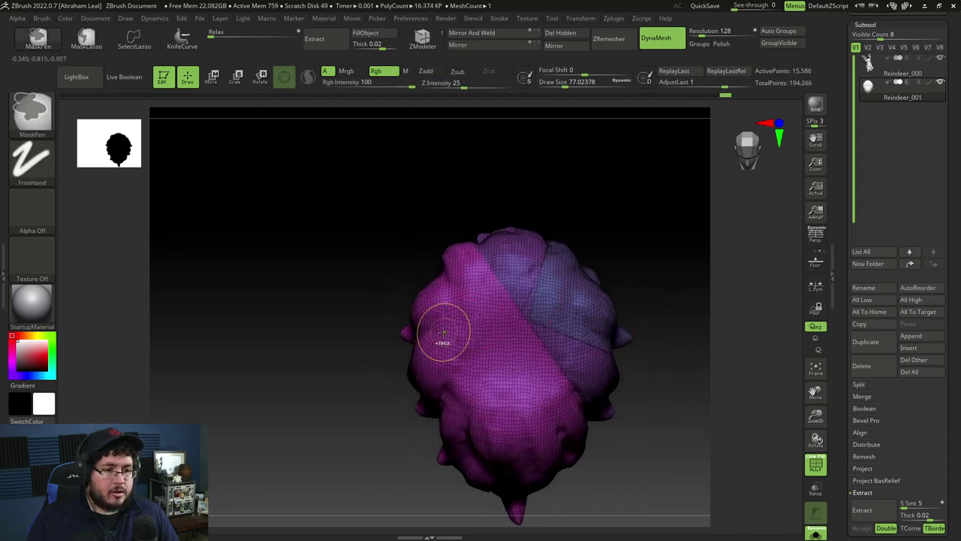
{"action": "left_click_drag", "start_coordinate": [427, 270], "coordinate": [518, 322], "text": "ctrl+shift"}
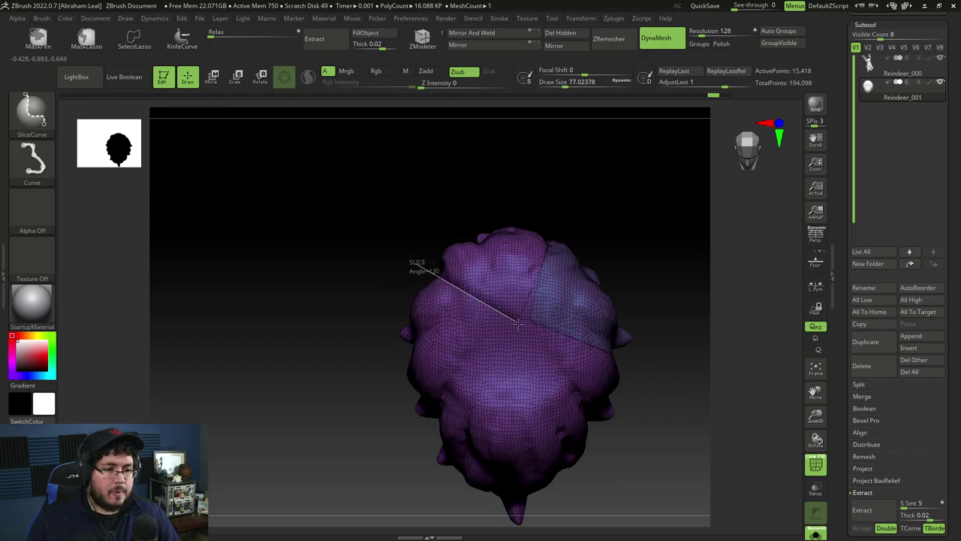
{"action": "left_click_drag", "start_coordinate": [557, 226], "coordinate": [559, 223], "text": "ctrl+shift"}
{"action": "left_click_drag", "start_coordinate": [635, 267], "coordinate": [641, 233], "text": "alt"}
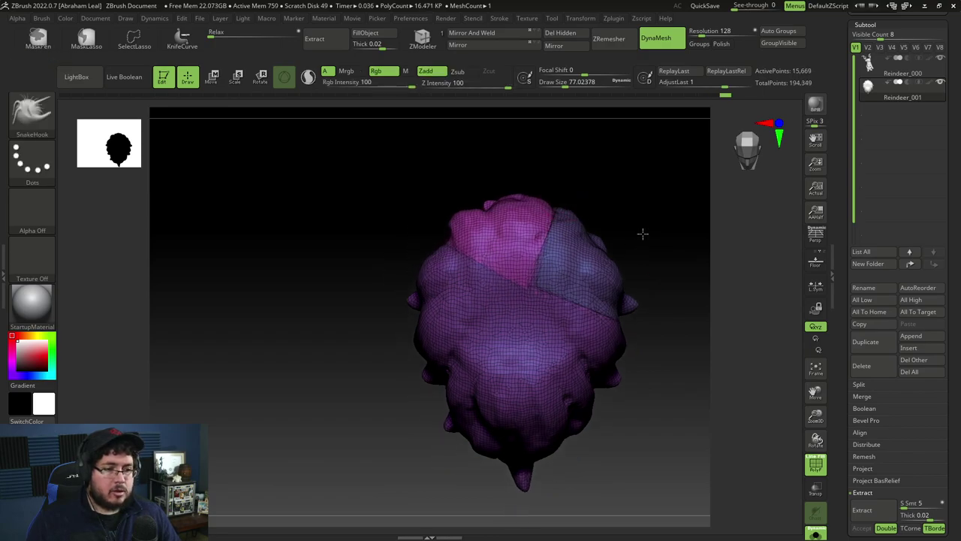
Step: Isolate the large lower polygroup and slice off one side of the collar as its own polygroup
{"action": "mouse_move", "coordinate": [401, 433]}
{"action": "left_mouse_down", "text": "ctrl+shift"}
{"action": "mouse_move", "coordinate": [483, 320]}
{"action": "mouse_move", "coordinate": [477, 244]}
{"action": "left_mouse_up", "text": "ctrl+shift"}
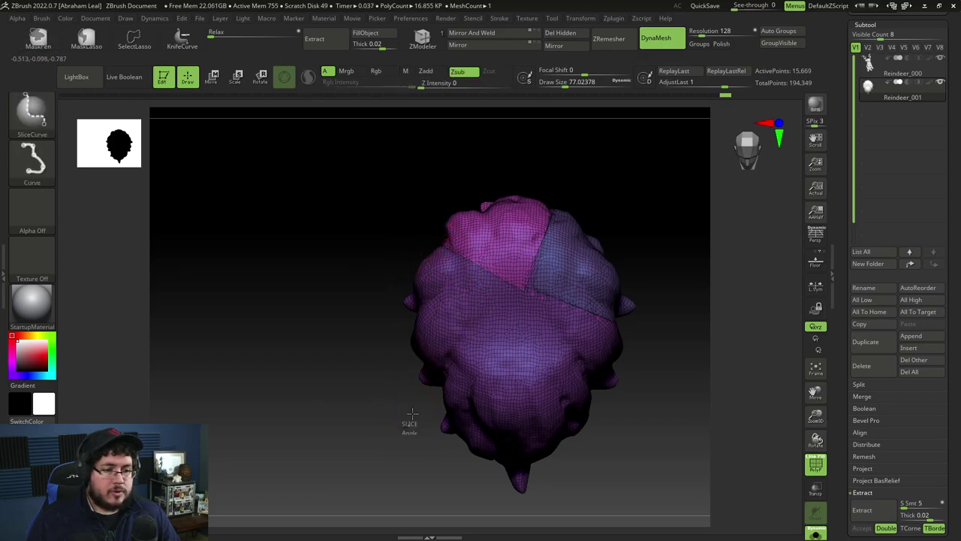
{"action": "left_click_drag", "start_coordinate": [412, 420], "coordinate": [525, 284], "text": "ctrl+shift"}
{"action": "left_click", "coordinate": [468, 306], "text": "ctrl+shift"}
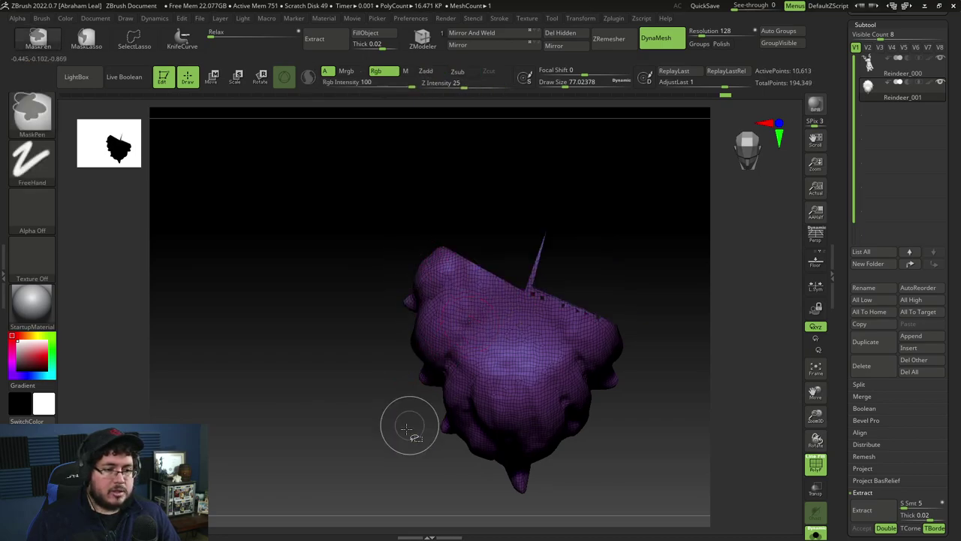
{"action": "left_click_drag", "start_coordinate": [410, 423], "coordinate": [525, 258], "text": "ctrl+shift"}
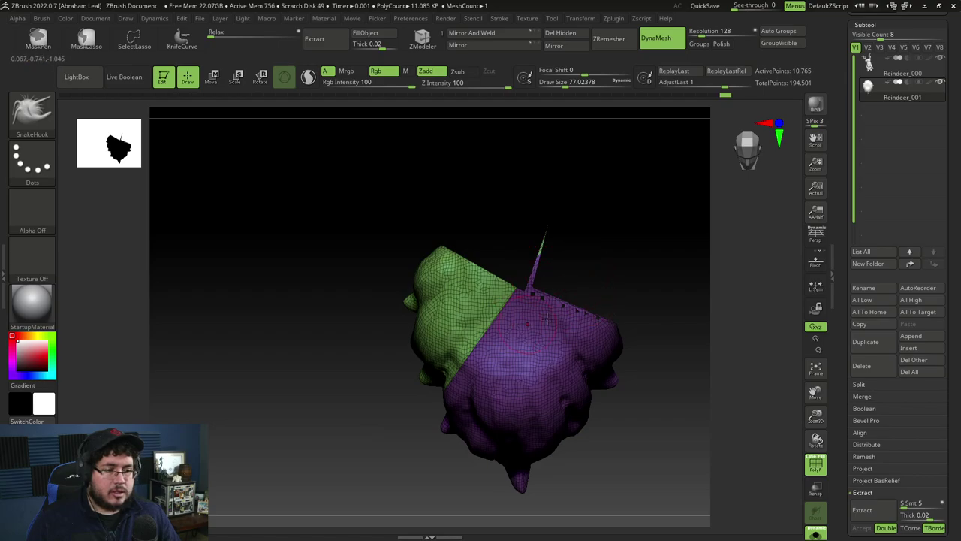
Step: Hide the sliced side, separate the opposite side from the chest tuft with SliceCurve, and show the whole collar again
{"action": "left_click_drag", "start_coordinate": [612, 306], "coordinate": [601, 271], "text": "alt"}
{"action": "left_click", "coordinate": [463, 286], "text": "ctrl+shift"}
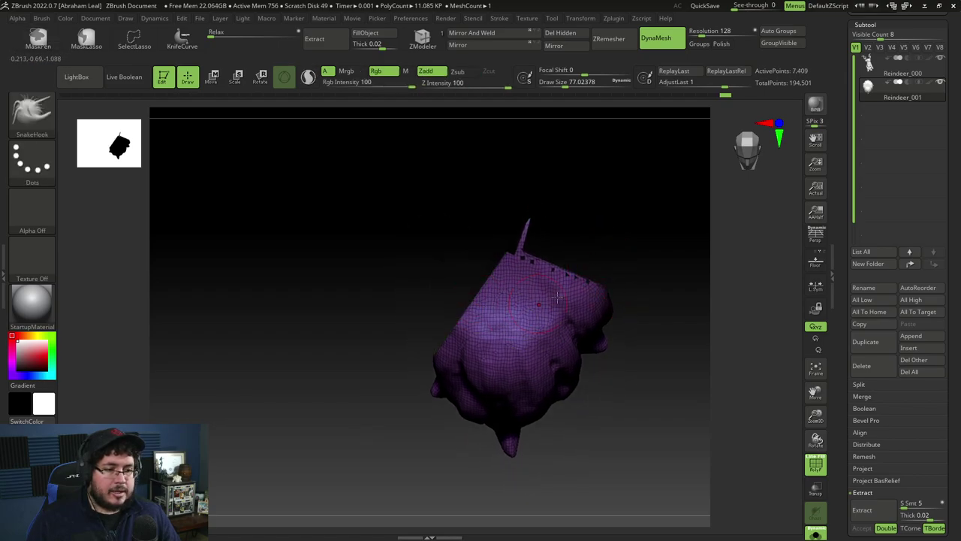
{"action": "mouse_move", "coordinate": [485, 262]}
{"action": "left_mouse_down", "text": "ctrl+shift"}
{"action": "mouse_move", "coordinate": [646, 398]}
{"action": "mouse_move", "coordinate": [586, 350]}
{"action": "mouse_move", "coordinate": [609, 418]}
{"action": "mouse_move", "coordinate": [629, 356]}
{"action": "mouse_move", "coordinate": [652, 358]}
{"action": "mouse_move", "coordinate": [669, 386]}
{"action": "left_mouse_up", "text": "ctrl+shift"}
{"action": "left_click", "coordinate": [609, 413], "text": "ctrl+shift"}
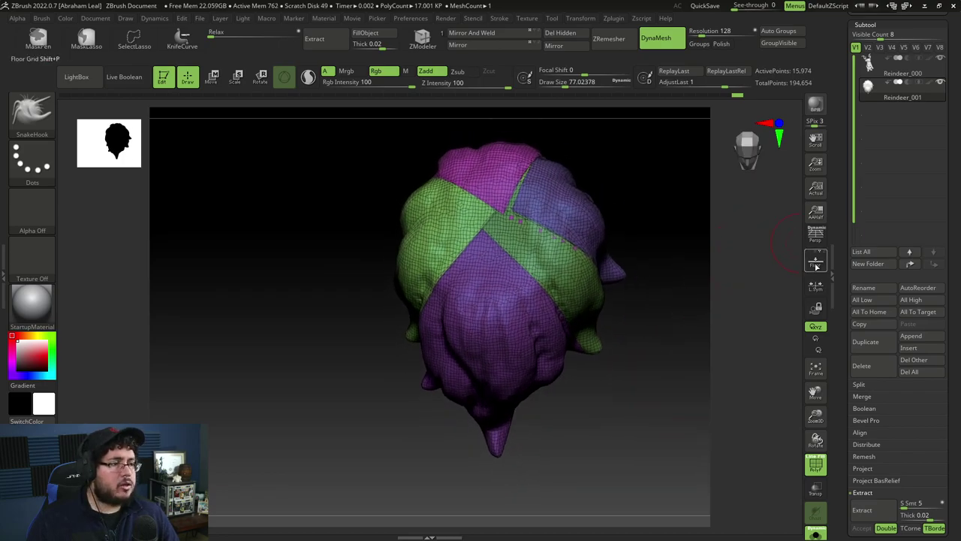
Step: Split the collar into separate subtools by polygroup and delete the thin sliver subtool Reindeer_005
{"action": "left_click", "coordinate": [866, 384]}
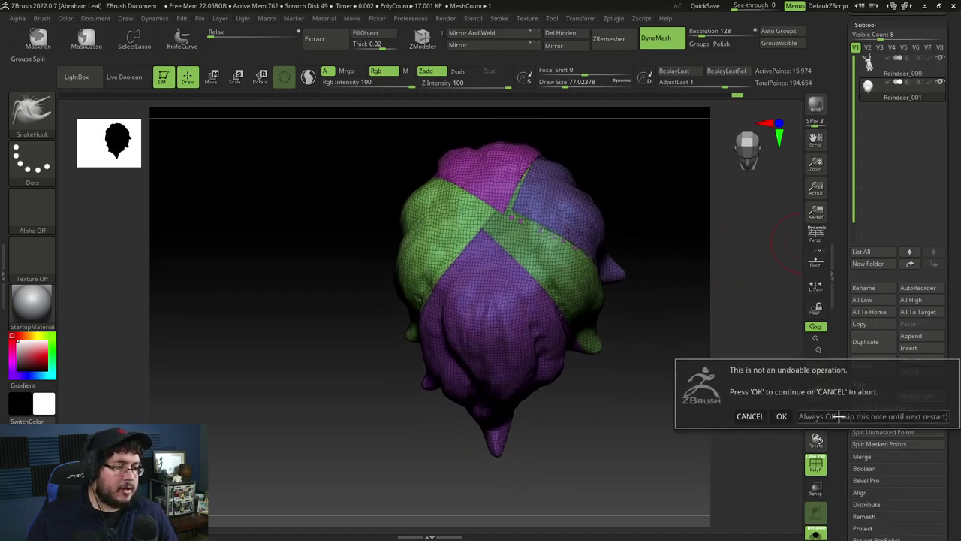
{"action": "left_click", "coordinate": [781, 416]}
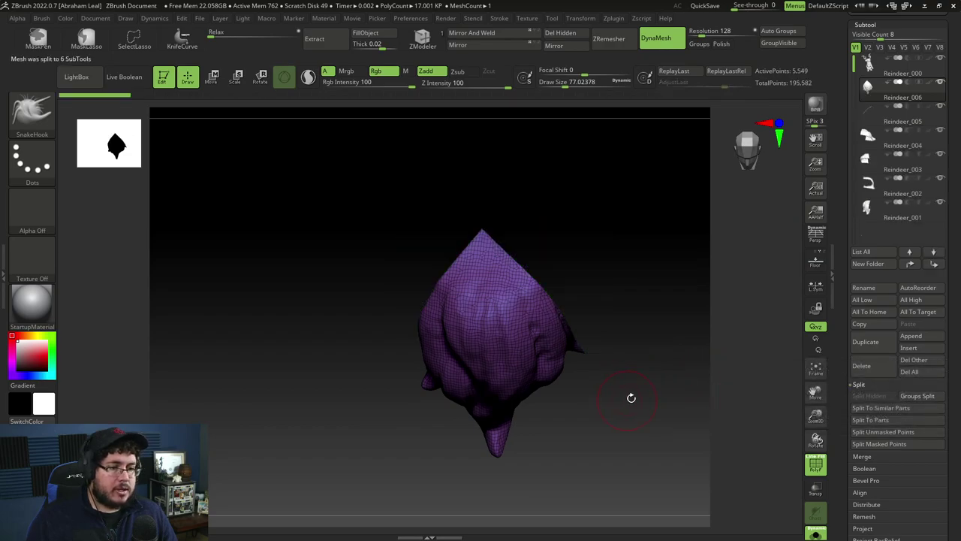
{"action": "left_click", "coordinate": [867, 116]}
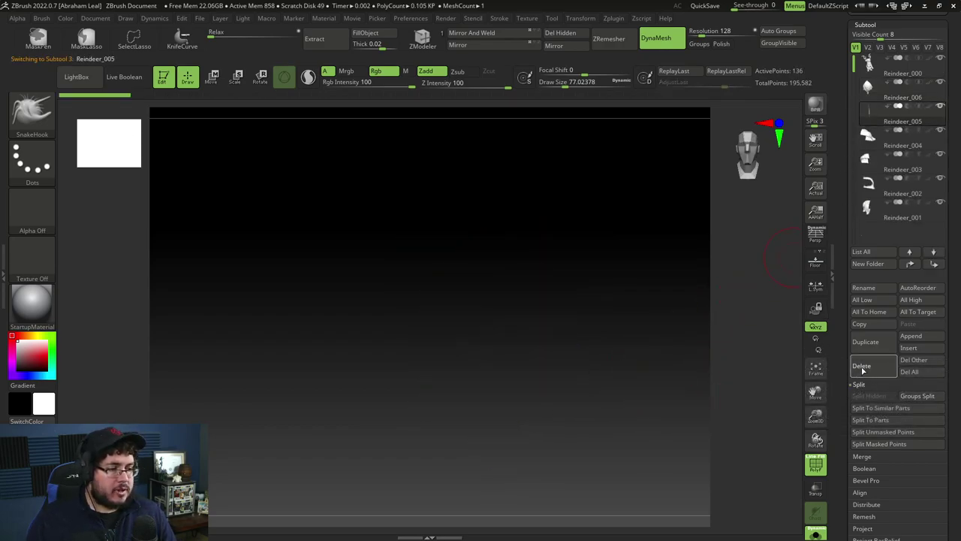
{"action": "left_click", "coordinate": [862, 368]}
{"action": "left_click", "coordinate": [781, 389]}
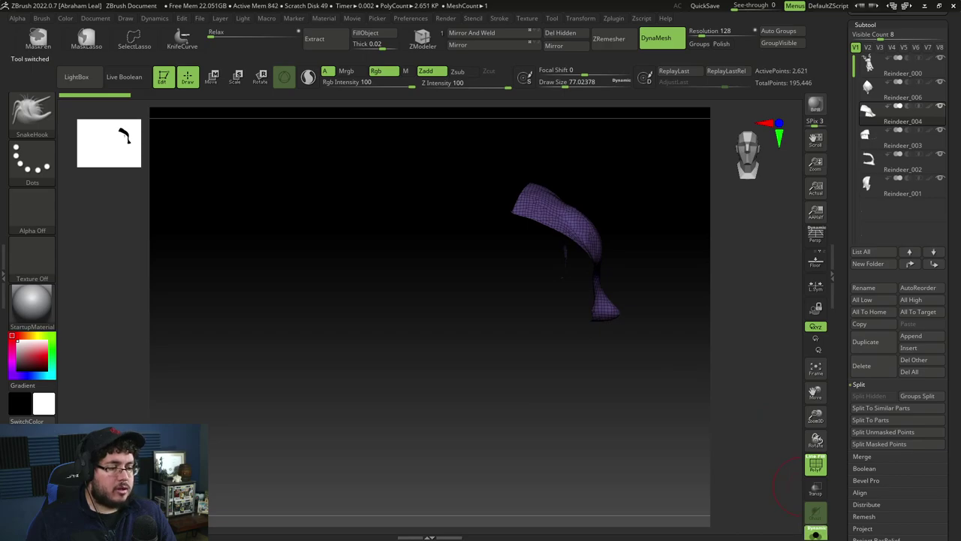
Step: Make the chest tuft subtool active and turn off PolyFrame
{"action": "left_click", "coordinate": [388, 409], "text": "alt"}
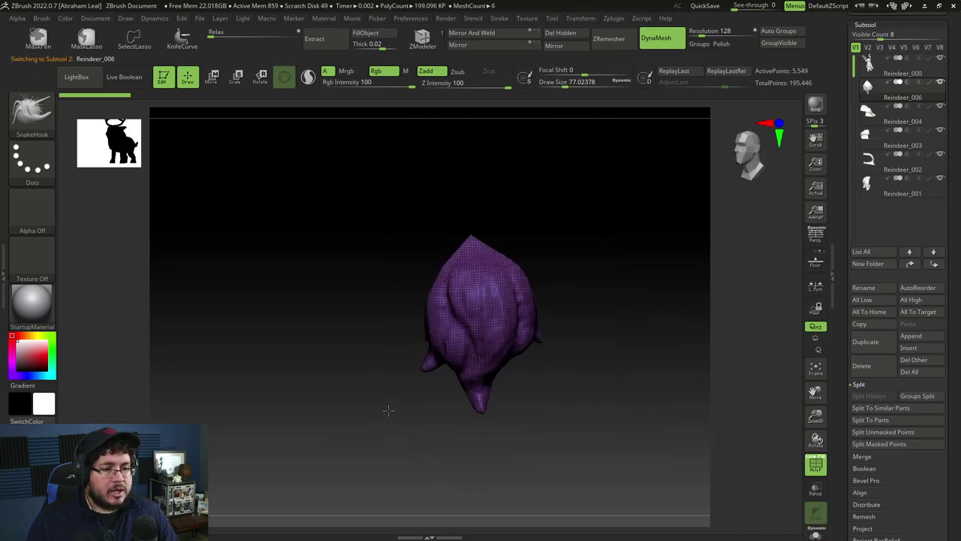
{"action": "left_click_drag", "start_coordinate": [388, 411], "coordinate": [661, 380], "text": "shift"}
{"action": "left_click", "coordinate": [816, 464]}
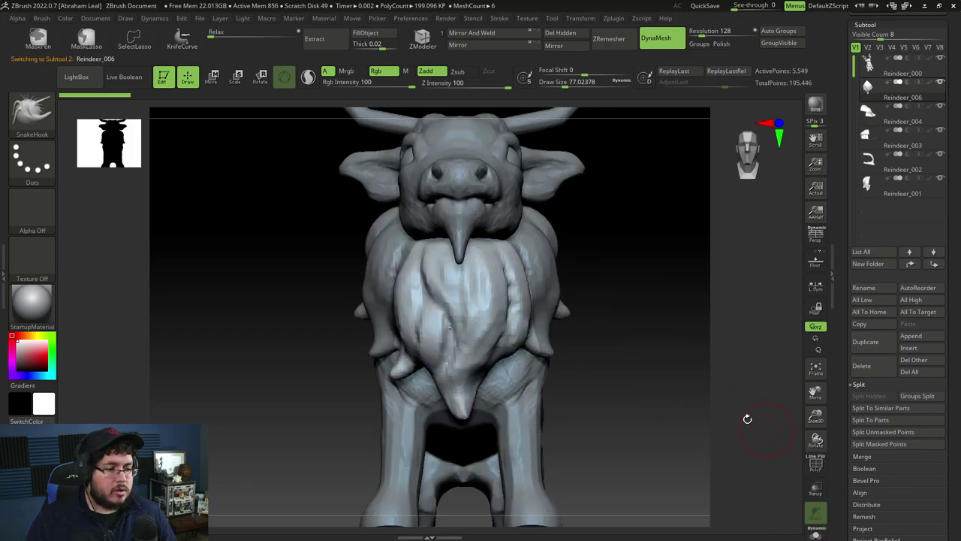
Step: Remesh the chest tuft with DynaMesh and soften its cut side edge with Smooth and TrimDynamic at draw size about 87
{"action": "left_click_drag", "start_coordinate": [747, 419], "coordinate": [724, 368]}
{"action": "mouse_move", "coordinate": [655, 359]}
{"action": "left_mouse_down", "text": "ctrl"}
{"action": "mouse_move", "coordinate": [642, 422]}
{"action": "mouse_move", "coordinate": [611, 362]}
{"action": "left_mouse_up", "text": "ctrl"}
{"action": "left_click_drag", "start_coordinate": [508, 336], "coordinate": [519, 308], "text": "shift"}
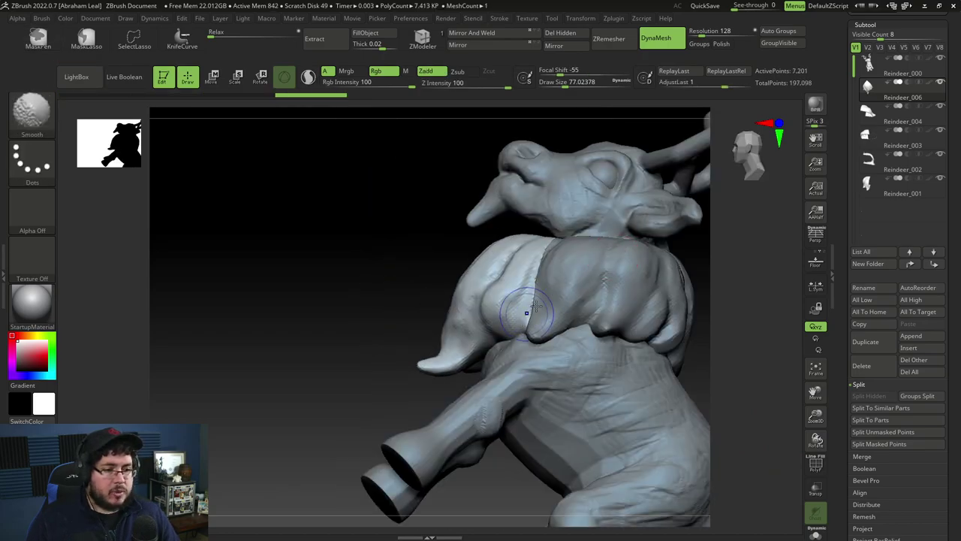
{"action": "key", "text": "b"}
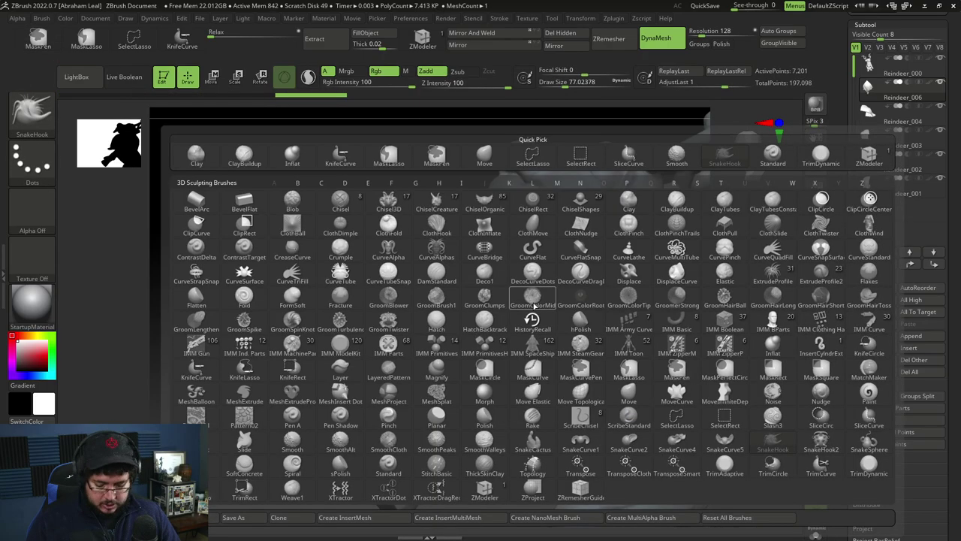
{"action": "key", "text": "t"}
{"action": "key", "text": "d"}
{"action": "key", "text": "space"}
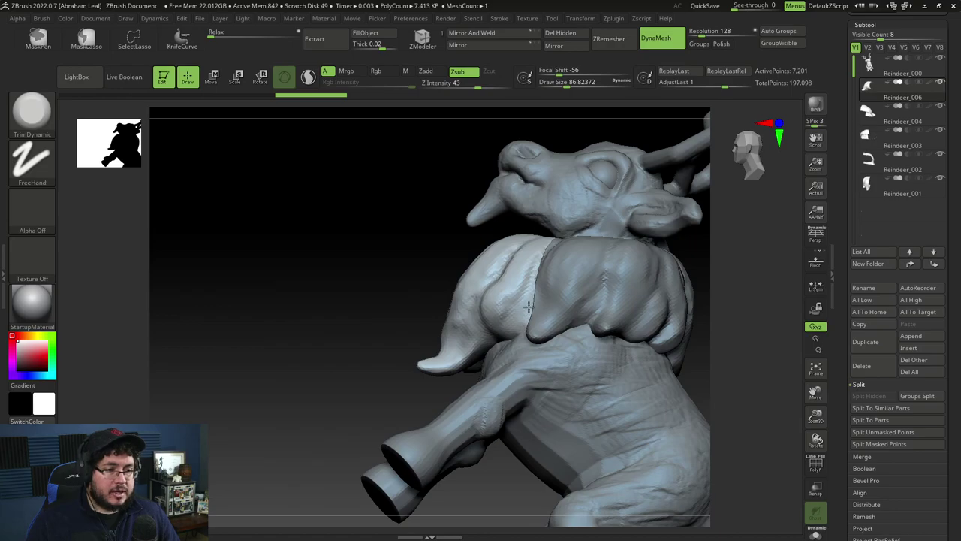
{"action": "left_click_drag", "start_coordinate": [529, 307], "coordinate": [517, 311]}
Step: Pull the lower end of the chest tuft's other side clump into a point with SnakeHook at draw size about 62
{"action": "mouse_move", "coordinate": [421, 282]}
{"action": "left_mouse_down"}
{"action": "mouse_move", "coordinate": [654, 270]}
{"action": "mouse_move", "coordinate": [644, 308]}
{"action": "mouse_move", "coordinate": [634, 282]}
{"action": "left_mouse_up"}
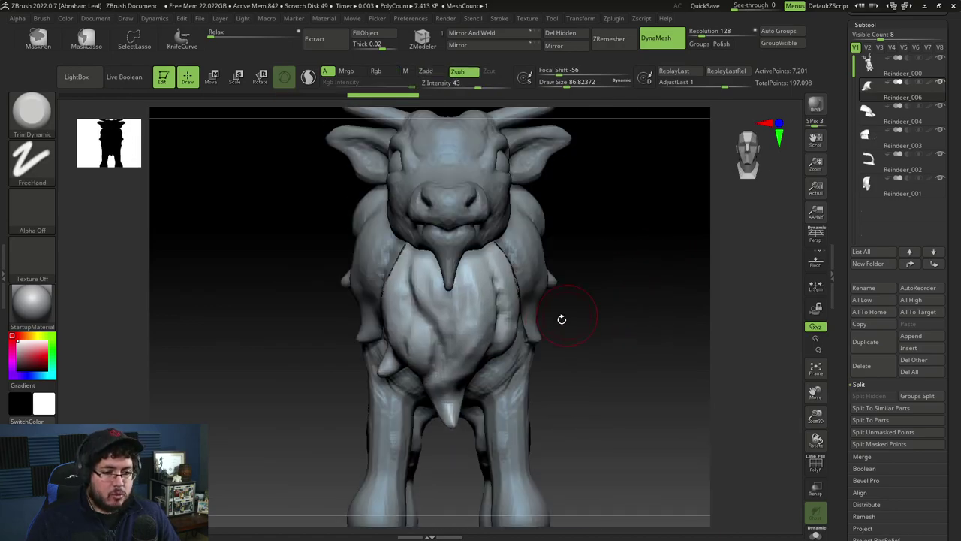
{"action": "key", "text": "b"}
{"action": "key", "text": "s"}
{"action": "key", "text": "h"}
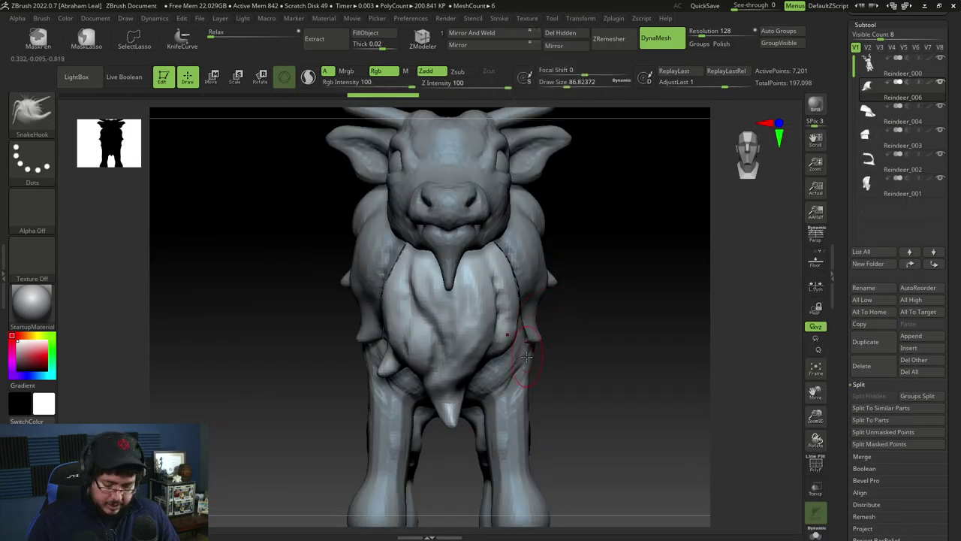
{"action": "key", "text": "b"}
{"action": "key", "text": "s"}
{"action": "key", "text": "h"}
{"action": "key", "text": "space"}
{"action": "left_click_drag", "start_coordinate": [535, 336], "coordinate": [501, 358]}
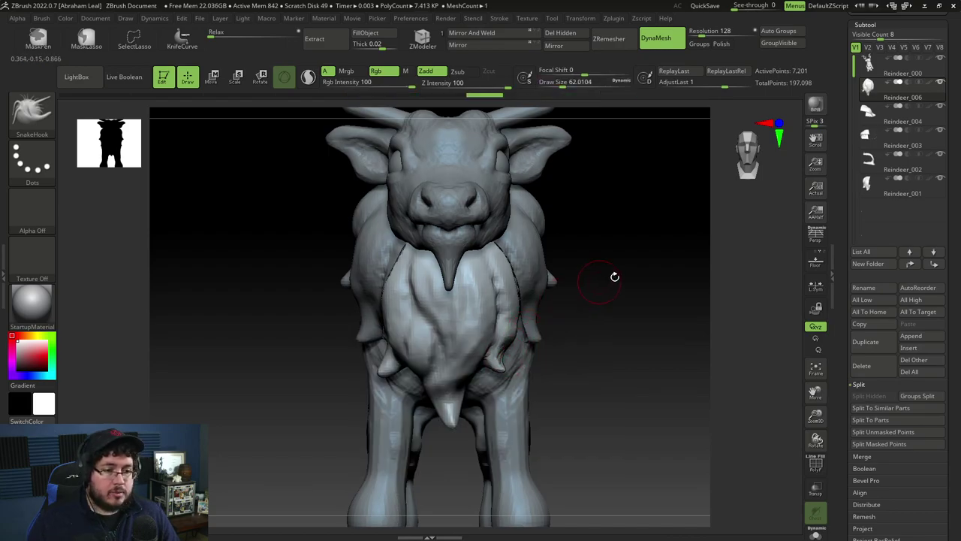
Step: Isolate the chest tuft and flatten its cut edges and back faces with TrimDynamic at draw size about 83
{"action": "left_click_drag", "start_coordinate": [614, 274], "coordinate": [625, 257]}
{"action": "left_click", "coordinate": [815, 533]}
{"action": "mouse_move", "coordinate": [760, 464]}
{"action": "left_mouse_down"}
{"action": "mouse_move", "coordinate": [669, 393]}
{"action": "mouse_move", "coordinate": [652, 393]}
{"action": "mouse_move", "coordinate": [633, 320]}
{"action": "mouse_move", "coordinate": [598, 314]}
{"action": "left_mouse_up"}
{"action": "key", "text": "b"}
{"action": "key", "text": "t"}
{"action": "key", "text": "d"}
{"action": "key", "text": "space"}
{"action": "mouse_move", "coordinate": [598, 319]}
{"action": "right_mouse_down"}
{"action": "mouse_move", "coordinate": [610, 337]}
{"action": "mouse_move", "coordinate": [557, 347]}
{"action": "right_mouse_up"}
{"action": "mouse_move", "coordinate": [557, 348]}
{"action": "left_mouse_down"}
{"action": "mouse_move", "coordinate": [543, 354]}
{"action": "mouse_move", "coordinate": [594, 337]}
{"action": "mouse_move", "coordinate": [617, 343]}
{"action": "mouse_move", "coordinate": [582, 345]}
{"action": "left_mouse_up"}
{"action": "mouse_move", "coordinate": [642, 319]}
{"action": "right_mouse_down"}
{"action": "mouse_move", "coordinate": [678, 337]}
{"action": "mouse_move", "coordinate": [683, 357]}
{"action": "right_mouse_up"}
{"action": "mouse_move", "coordinate": [620, 347]}
{"action": "left_mouse_down"}
{"action": "mouse_move", "coordinate": [605, 350]}
{"action": "mouse_move", "coordinate": [650, 342]}
{"action": "left_mouse_up"}
{"action": "mouse_move", "coordinate": [688, 312]}
{"action": "left_mouse_down"}
{"action": "mouse_move", "coordinate": [663, 328]}
{"action": "mouse_move", "coordinate": [605, 298]}
{"action": "mouse_move", "coordinate": [626, 358]}
{"action": "left_mouse_up"}
{"action": "mouse_move", "coordinate": [557, 336]}
{"action": "left_mouse_down"}
{"action": "mouse_move", "coordinate": [539, 344]}
{"action": "mouse_move", "coordinate": [488, 335]}
{"action": "left_mouse_up"}
{"action": "mouse_move", "coordinate": [428, 319]}
{"action": "left_mouse_down"}
{"action": "mouse_move", "coordinate": [473, 327]}
{"action": "mouse_move", "coordinate": [485, 348]}
{"action": "mouse_move", "coordinate": [519, 334]}
{"action": "left_mouse_up"}
{"action": "left_click_drag", "start_coordinate": [538, 303], "coordinate": [596, 313]}
{"action": "mouse_move", "coordinate": [482, 314]}
{"action": "left_mouse_down"}
{"action": "mouse_move", "coordinate": [430, 325]}
{"action": "mouse_move", "coordinate": [378, 367]}
{"action": "mouse_move", "coordinate": [376, 393]}
{"action": "left_mouse_up"}
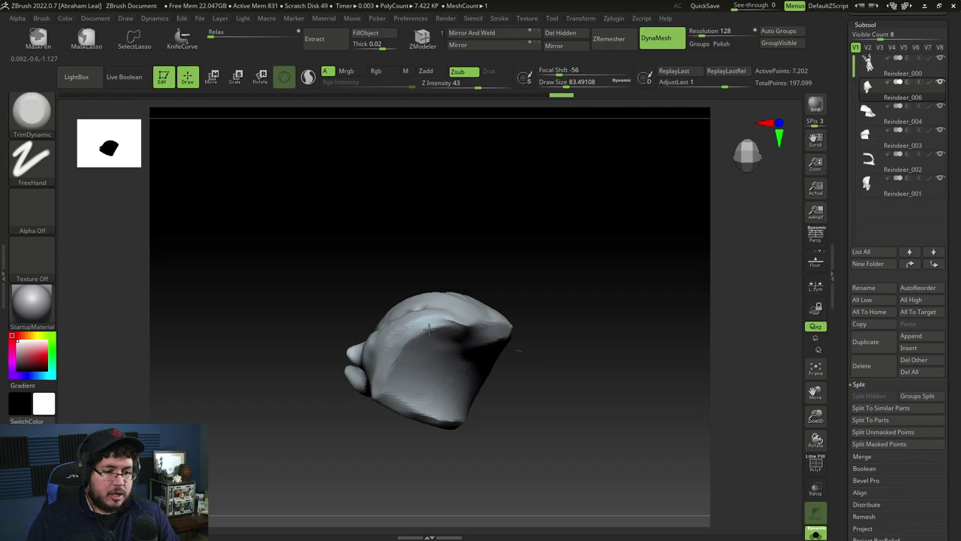
{"action": "left_click_drag", "start_coordinate": [429, 327], "coordinate": [476, 329]}
Step: Remesh the trimmed chest tuft with DynaMesh and smooth the sharp edge on its back
{"action": "mouse_move", "coordinate": [605, 339]}
{"action": "left_mouse_down", "text": "ctrl"}
{"action": "mouse_move", "coordinate": [602, 302]}
{"action": "mouse_move", "coordinate": [542, 307]}
{"action": "left_mouse_up", "text": "ctrl"}
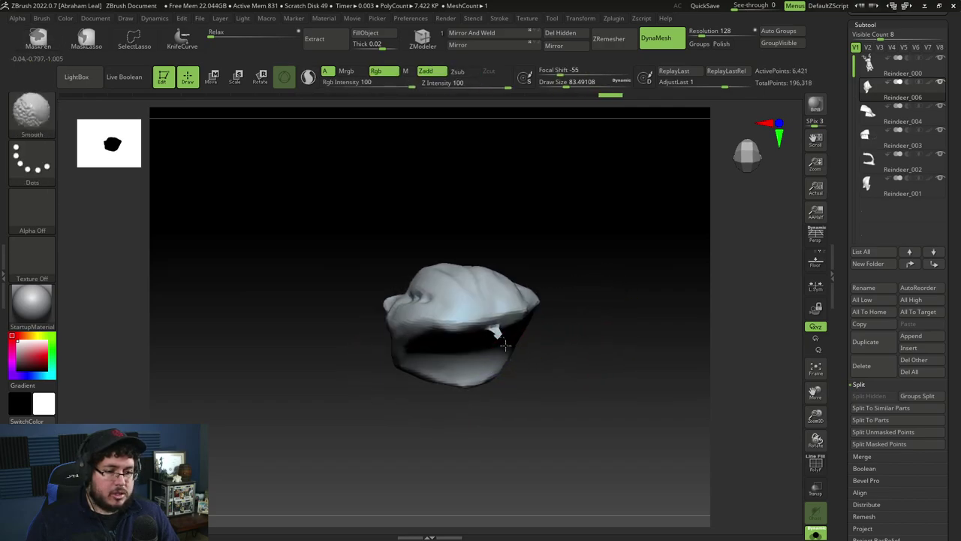
{"action": "mouse_move", "coordinate": [506, 345]}
{"action": "left_mouse_down", "text": "shift"}
{"action": "mouse_move", "coordinate": [495, 330]}
{"action": "mouse_move", "coordinate": [596, 333]}
{"action": "mouse_move", "coordinate": [515, 329]}
{"action": "left_mouse_up", "text": "shift"}
{"action": "left_click_drag", "start_coordinate": [512, 331], "coordinate": [528, 328], "text": "shift"}
{"action": "mouse_move", "coordinate": [458, 396]}
{"action": "left_mouse_down", "text": "ctrl"}
{"action": "mouse_move", "coordinate": [475, 371]}
{"action": "mouse_move", "coordinate": [436, 385]}
{"action": "mouse_move", "coordinate": [553, 393]}
{"action": "mouse_move", "coordinate": [660, 438]}
{"action": "mouse_move", "coordinate": [584, 374]}
{"action": "mouse_move", "coordinate": [601, 403]}
{"action": "mouse_move", "coordinate": [571, 292]}
{"action": "left_mouse_up", "text": "ctrl"}
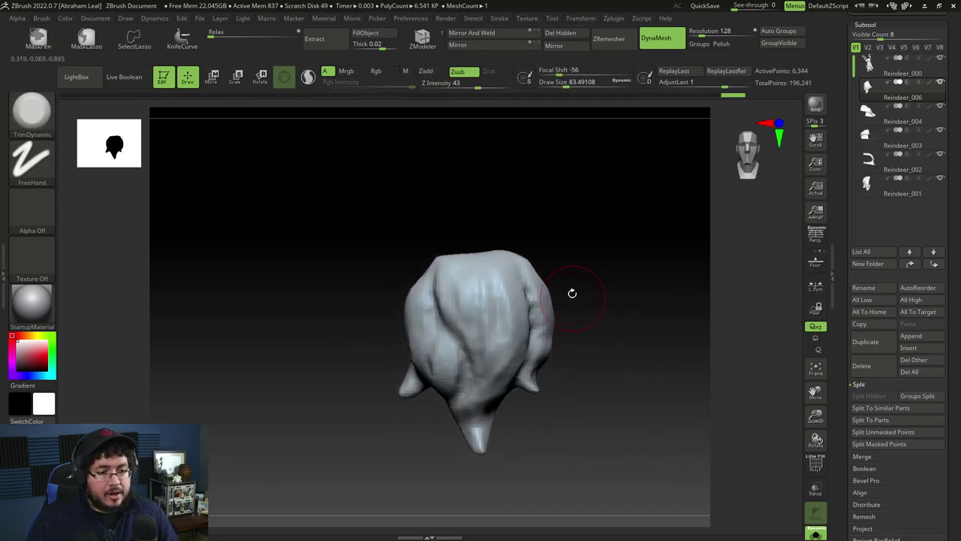
Step: Switch to ClayBuildup and remesh the chest tuft with DynaMesh at resolution 288
{"action": "key", "text": "b"}
{"action": "key", "text": "c"}
{"action": "key", "text": "b"}
{"action": "key", "text": "space"}
{"action": "left_click_drag", "start_coordinate": [486, 269], "coordinate": [473, 272]}
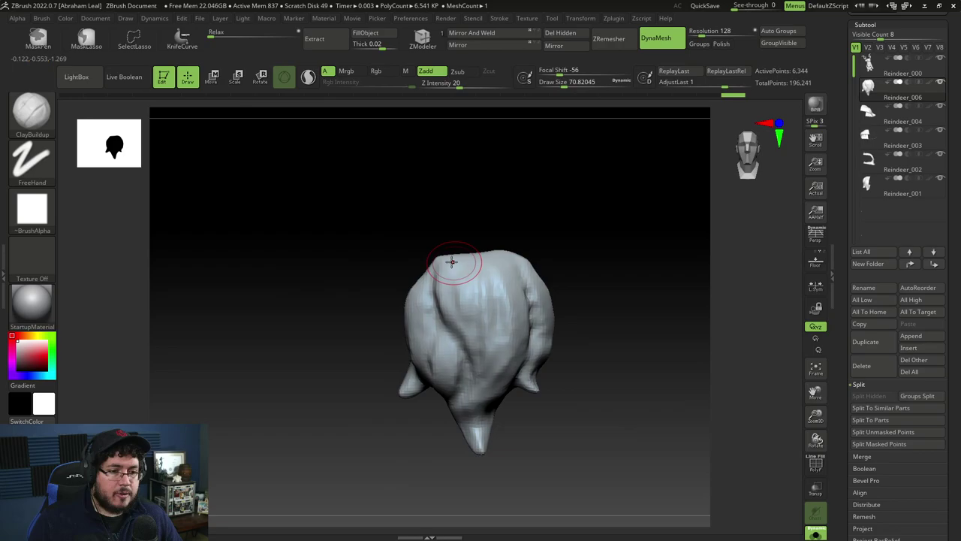
{"action": "left_click", "coordinate": [707, 35]}
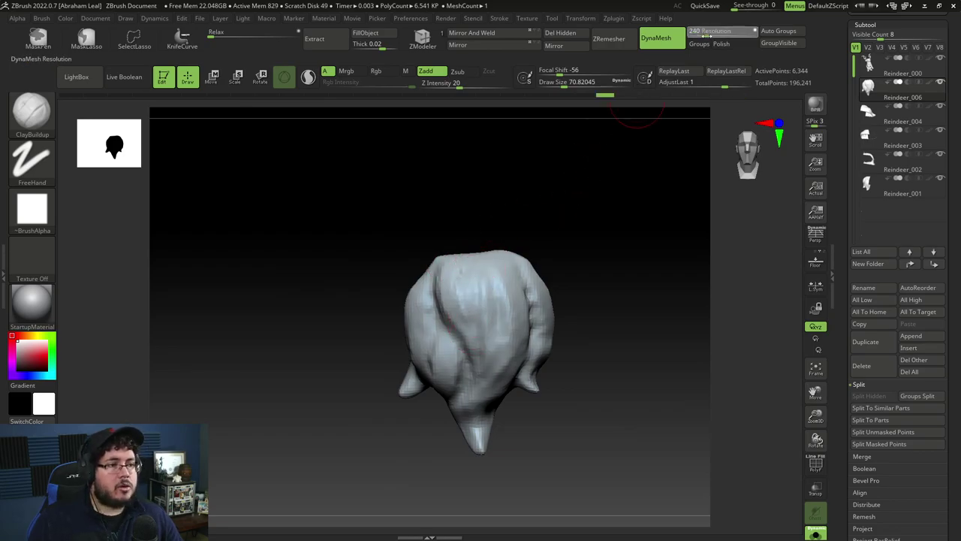
{"action": "left_click_drag", "start_coordinate": [580, 253], "coordinate": [575, 266], "text": "ctrl"}
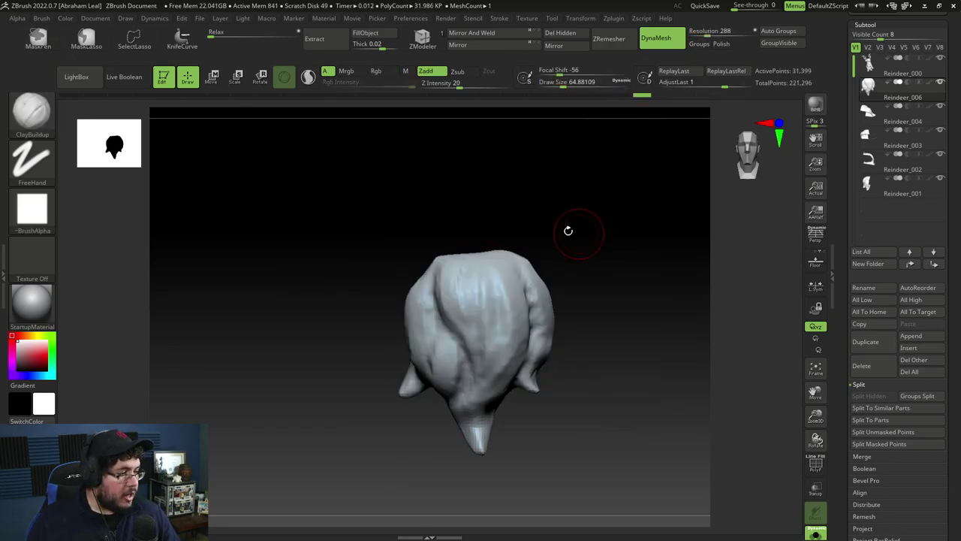
Step: Build up fur strands on the upper front of the chest tuft with ClayBuildup at draw sizes about 51 and 71
{"action": "key", "text": "space"}
{"action": "left_click_drag", "start_coordinate": [463, 270], "coordinate": [461, 303]}
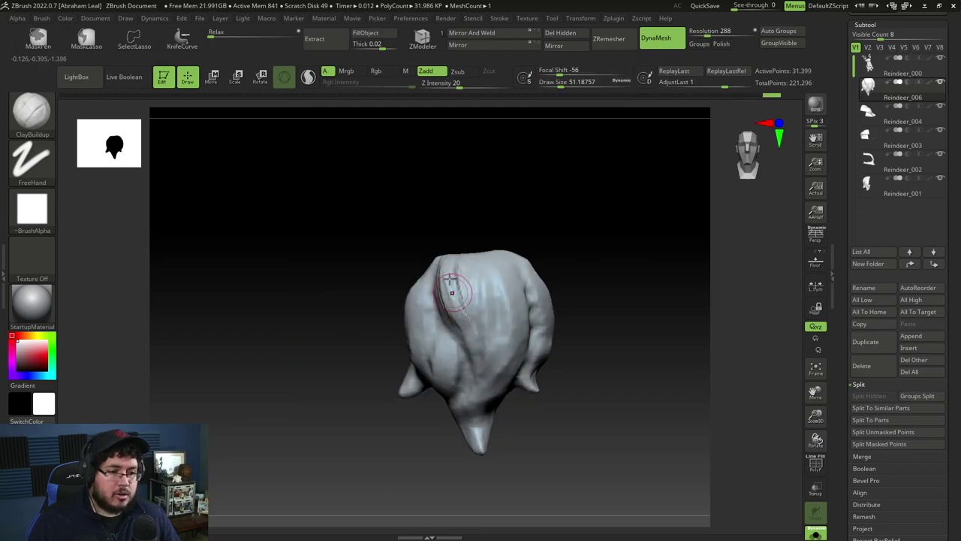
{"action": "left_click_drag", "start_coordinate": [510, 238], "coordinate": [519, 235]}
{"action": "key", "text": "space"}
{"action": "left_click_drag", "start_coordinate": [481, 269], "coordinate": [493, 299]}
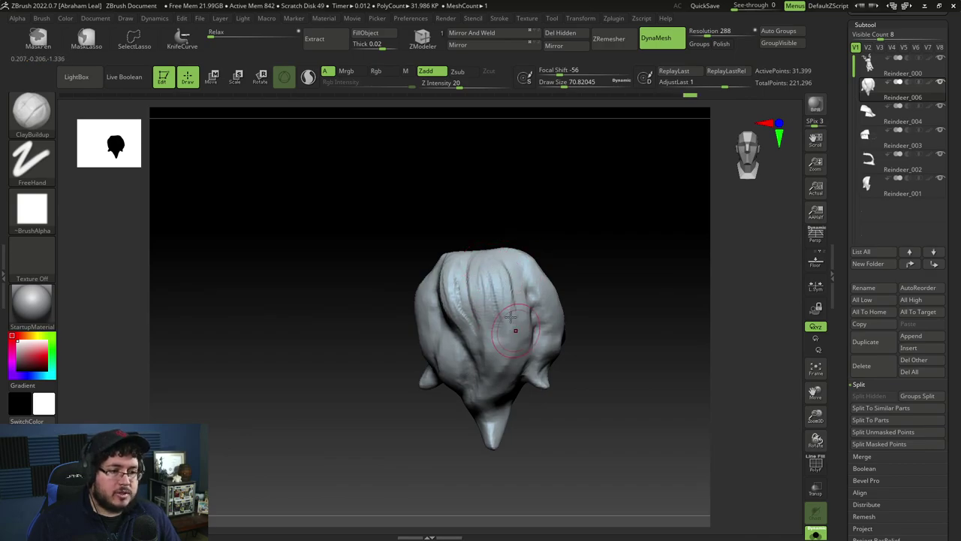
{"action": "left_click_drag", "start_coordinate": [560, 246], "coordinate": [502, 266]}
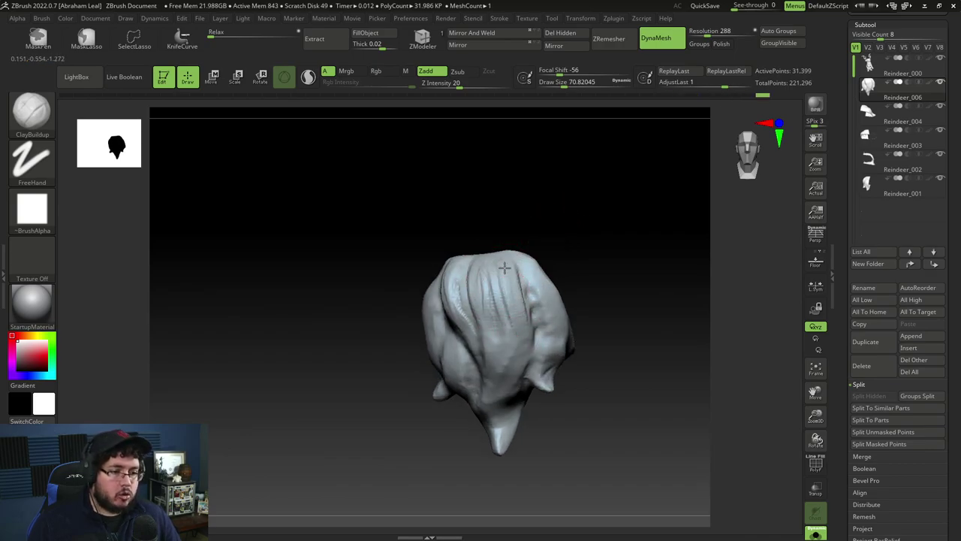
Step: Sweep raised ClayBuildup strands down the tuft's centre clump towards its lower point, using draw sizes about 87 and 56
{"action": "left_click_drag", "start_coordinate": [562, 254], "coordinate": [602, 257]}
{"action": "mouse_move", "coordinate": [514, 268]}
{"action": "left_mouse_down"}
{"action": "mouse_move", "coordinate": [519, 339]}
{"action": "mouse_move", "coordinate": [512, 315]}
{"action": "left_mouse_up"}
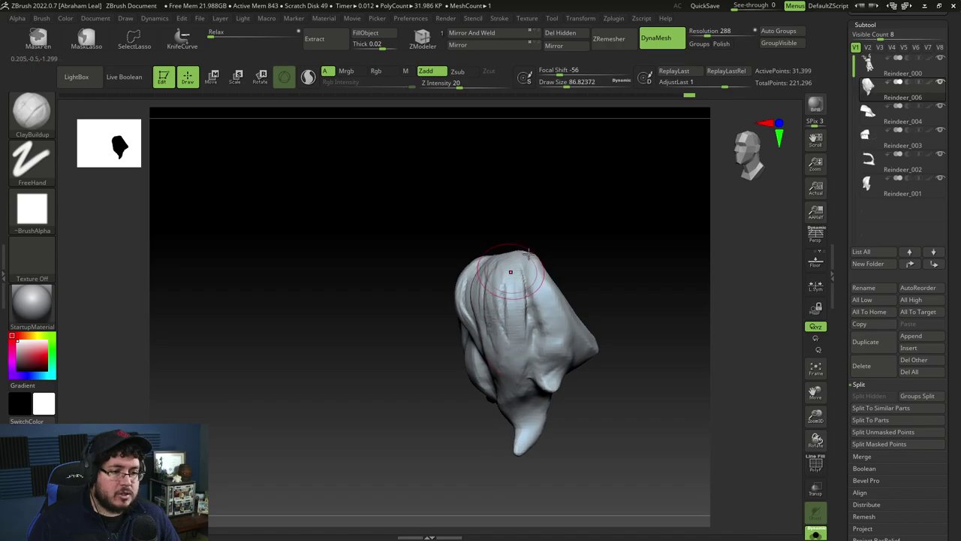
{"action": "left_click_drag", "start_coordinate": [528, 253], "coordinate": [490, 298]}
{"action": "mouse_move", "coordinate": [470, 346]}
{"action": "left_mouse_down"}
{"action": "mouse_move", "coordinate": [477, 288]}
{"action": "mouse_move", "coordinate": [496, 305]}
{"action": "mouse_move", "coordinate": [483, 418]}
{"action": "left_mouse_up"}
{"action": "key", "text": "space"}
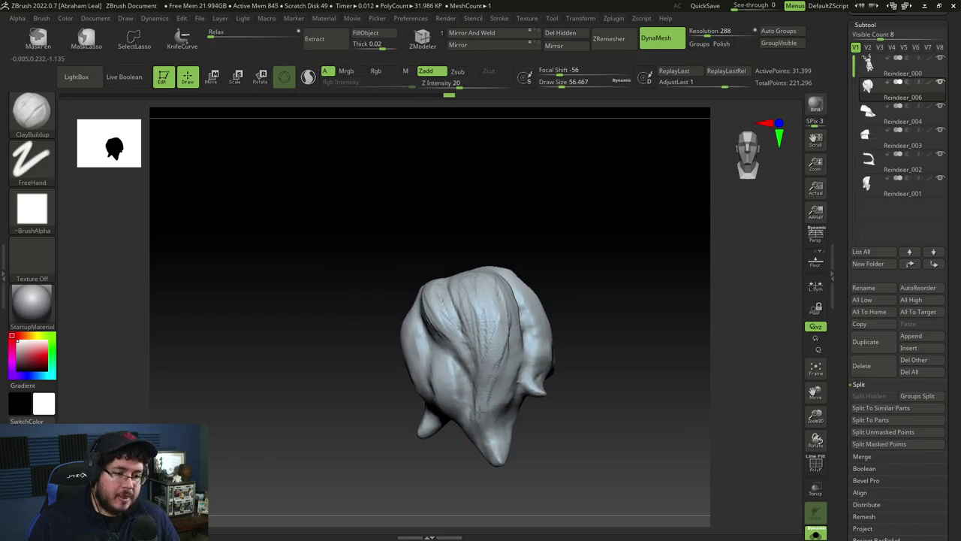
{"action": "mouse_move", "coordinate": [575, 266]}
{"action": "left_mouse_down"}
{"action": "mouse_move", "coordinate": [581, 272]}
{"action": "mouse_move", "coordinate": [488, 271]}
{"action": "left_mouse_up"}
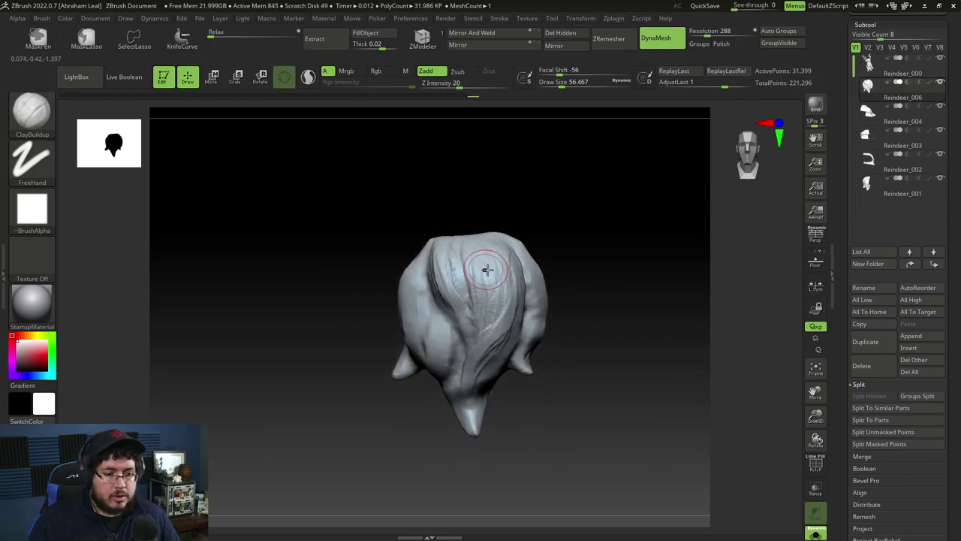
Step: Carve the crease between the tuft's front clumps with DamStandard at draw size about 49
{"action": "key", "text": "b"}
{"action": "key", "text": "d"}
{"action": "key", "text": "s"}
{"action": "key", "text": "space"}
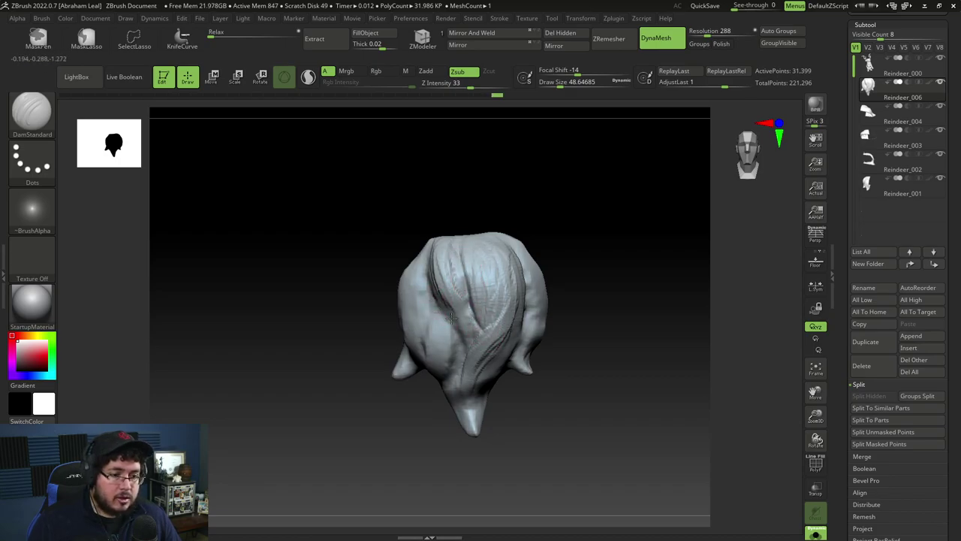
{"action": "left_click_drag", "start_coordinate": [451, 318], "coordinate": [470, 350]}
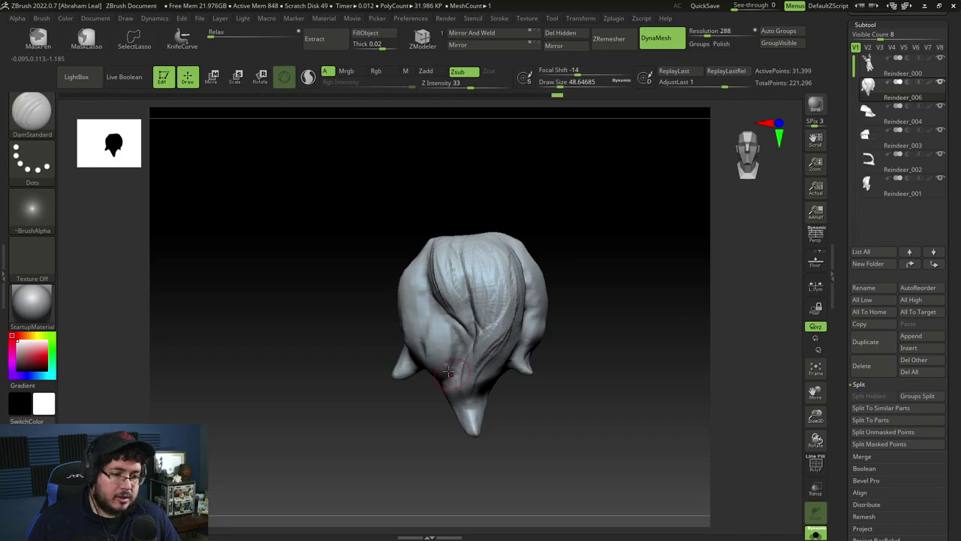
Step: Thicken the front clumps around the carved crease with ClayBuildup strands at draw size about 68
{"action": "key", "text": "b"}
{"action": "key", "text": "c"}
{"action": "key", "text": "b"}
{"action": "key", "text": "space"}
{"action": "mouse_move", "coordinate": [468, 318]}
{"action": "left_mouse_down"}
{"action": "mouse_move", "coordinate": [455, 315]}
{"action": "mouse_move", "coordinate": [466, 351]}
{"action": "left_mouse_up"}
{"action": "key", "text": "space"}
{"action": "mouse_move", "coordinate": [487, 289]}
{"action": "left_mouse_down"}
{"action": "mouse_move", "coordinate": [477, 301]}
{"action": "mouse_move", "coordinate": [482, 335]}
{"action": "mouse_move", "coordinate": [491, 286]}
{"action": "left_mouse_up"}
{"action": "key", "text": "space"}
{"action": "mouse_move", "coordinate": [483, 271]}
{"action": "left_mouse_down"}
{"action": "mouse_move", "coordinate": [492, 329]}
{"action": "mouse_move", "coordinate": [481, 296]}
{"action": "left_mouse_up"}
{"action": "mouse_move", "coordinate": [518, 242]}
{"action": "left_mouse_down", "text": "alt"}
{"action": "mouse_move", "coordinate": [539, 245]}
{"action": "mouse_move", "coordinate": [517, 238]}
{"action": "left_mouse_up", "text": "alt"}
{"action": "left_click_drag", "start_coordinate": [492, 270], "coordinate": [493, 295]}
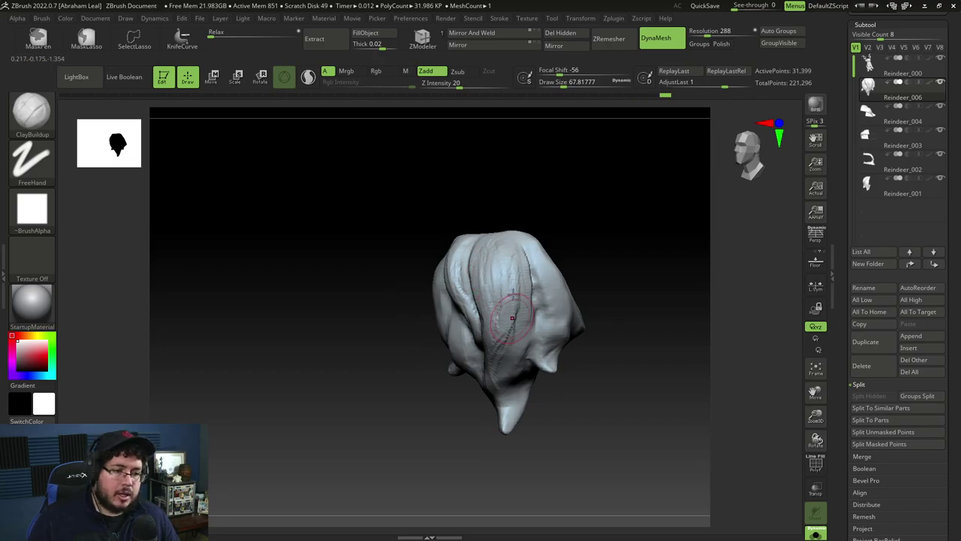
{"action": "right_click_drag", "start_coordinate": [581, 240], "coordinate": [533, 274]}
{"action": "mouse_move", "coordinate": [492, 276]}
{"action": "left_mouse_down"}
{"action": "mouse_move", "coordinate": [492, 319]}
{"action": "mouse_move", "coordinate": [502, 291]}
{"action": "left_mouse_up"}
Step: Build fur strands along the tuft's side clump down to its pointed end with ClayBuildup at draw size about 49
{"action": "key", "text": "space"}
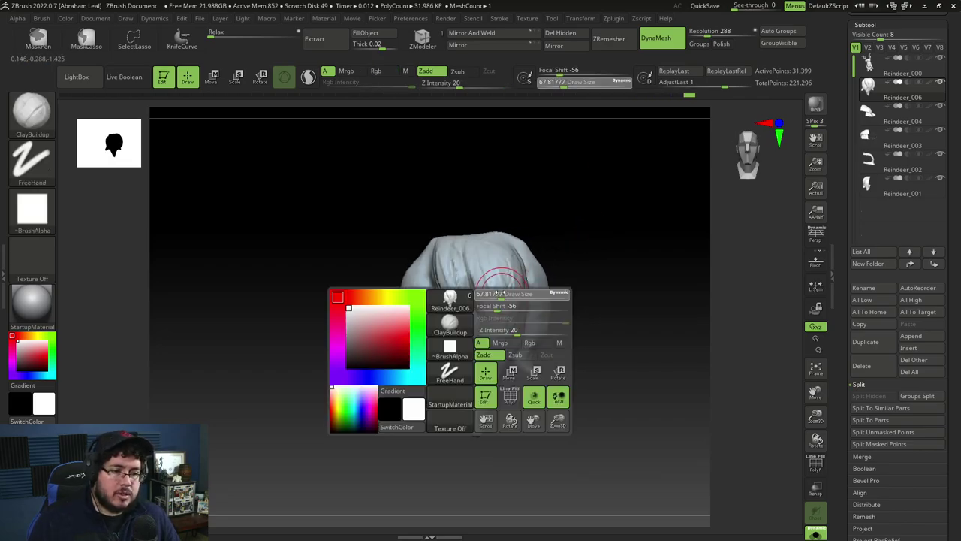
{"action": "left_click_drag", "start_coordinate": [557, 215], "coordinate": [521, 206]}
{"action": "mouse_move", "coordinate": [330, 292]}
{"action": "left_mouse_down"}
{"action": "mouse_move", "coordinate": [372, 289]}
{"action": "mouse_move", "coordinate": [361, 291]}
{"action": "left_mouse_up"}
{"action": "key", "text": "space"}
{"action": "mouse_move", "coordinate": [412, 269]}
{"action": "left_mouse_down"}
{"action": "mouse_move", "coordinate": [414, 317]}
{"action": "mouse_move", "coordinate": [398, 343]}
{"action": "left_mouse_up"}
{"action": "left_click_drag", "start_coordinate": [381, 376], "coordinate": [379, 367]}
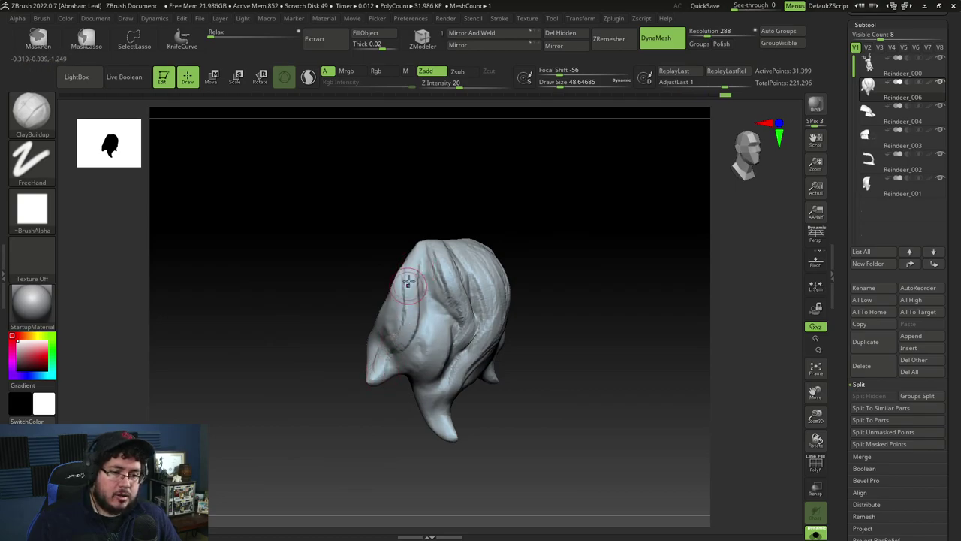
{"action": "mouse_move", "coordinate": [408, 281]}
{"action": "left_mouse_down"}
{"action": "mouse_move", "coordinate": [413, 301]}
{"action": "mouse_move", "coordinate": [382, 360]}
{"action": "left_mouse_up"}
{"action": "mouse_move", "coordinate": [408, 269]}
{"action": "left_mouse_down"}
{"action": "mouse_move", "coordinate": [400, 330]}
{"action": "mouse_move", "coordinate": [391, 321]}
{"action": "left_mouse_up"}
{"action": "mouse_move", "coordinate": [337, 350]}
{"action": "left_mouse_down"}
{"action": "mouse_move", "coordinate": [396, 286]}
{"action": "mouse_move", "coordinate": [424, 338]}
{"action": "mouse_move", "coordinate": [385, 366]}
{"action": "mouse_move", "coordinate": [412, 363]}
{"action": "left_mouse_up"}
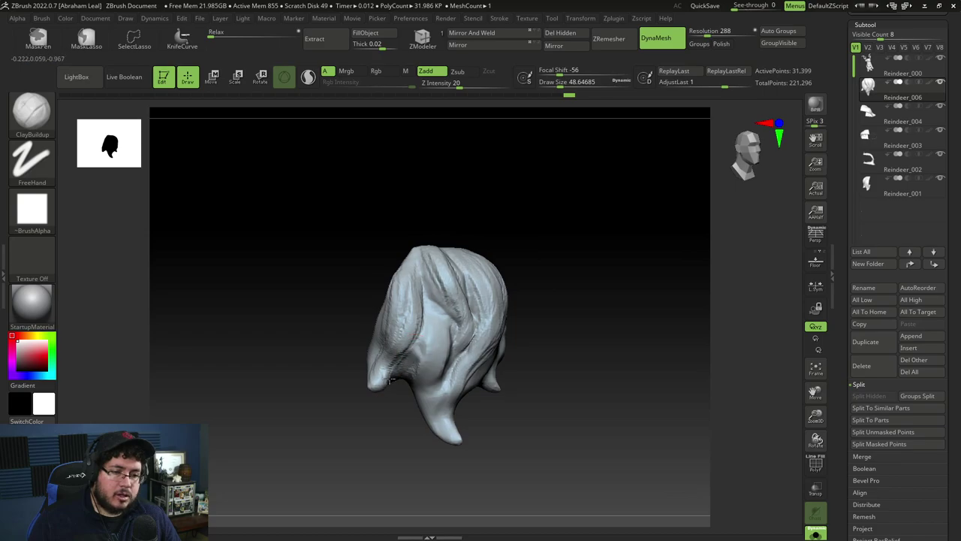
{"action": "left_click_drag", "start_coordinate": [409, 357], "coordinate": [392, 368]}
{"action": "right_click_drag", "start_coordinate": [410, 353], "coordinate": [412, 300]}
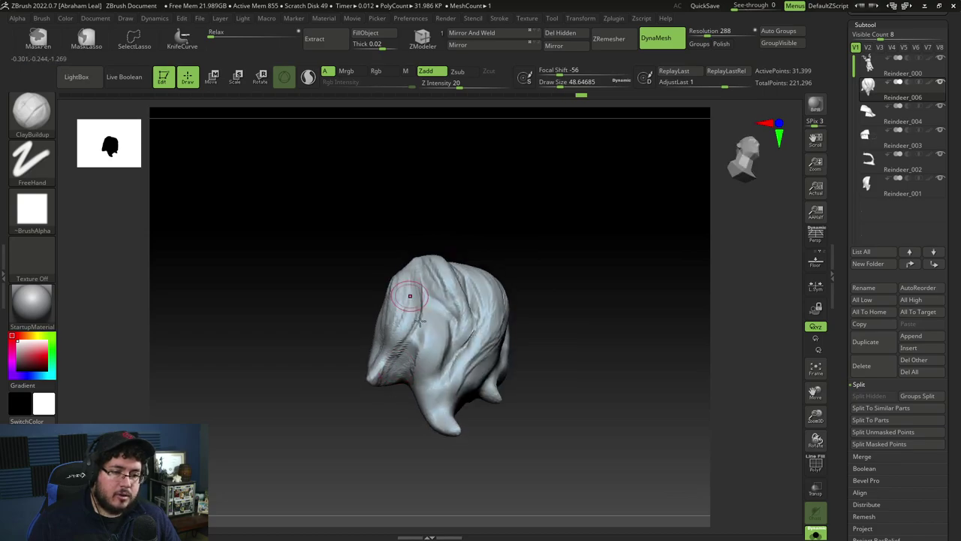
Step: Add ClayBuildup strands to the area between the side and centre clumps at draw sizes about 44 and 59
{"action": "key", "text": "space"}
{"action": "left_click_drag", "start_coordinate": [433, 316], "coordinate": [429, 315]}
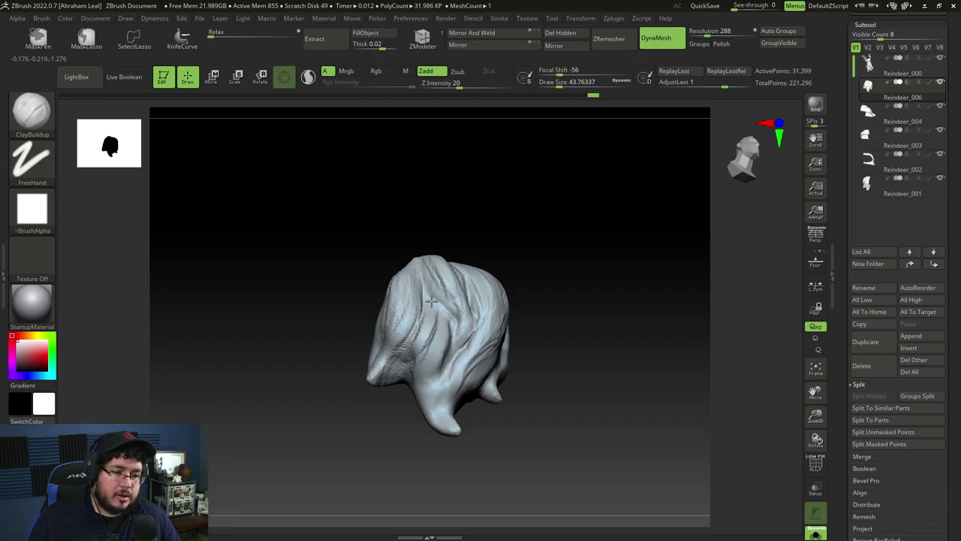
{"action": "mouse_move", "coordinate": [432, 320]}
{"action": "right_mouse_down"}
{"action": "mouse_move", "coordinate": [413, 326]}
{"action": "mouse_move", "coordinate": [425, 322]}
{"action": "right_mouse_up"}
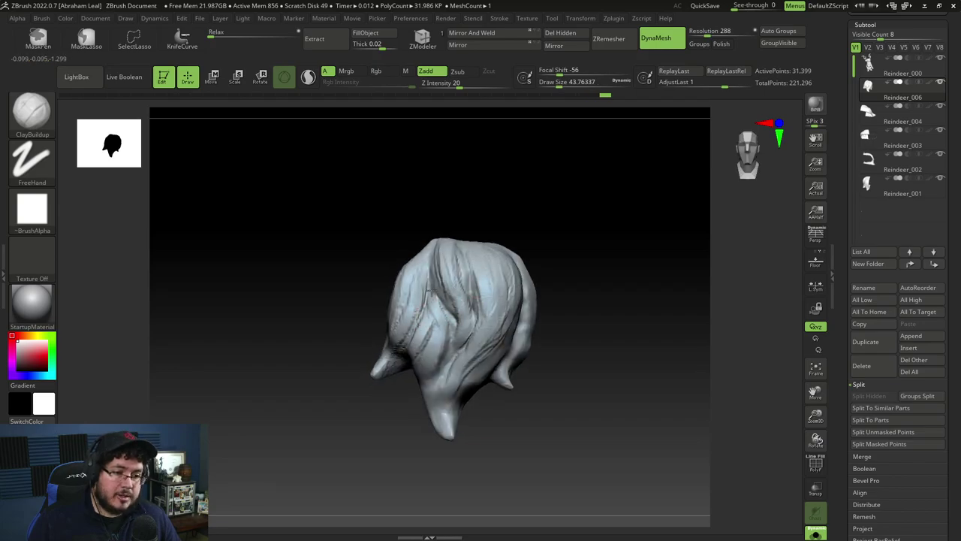
{"action": "key", "text": "space"}
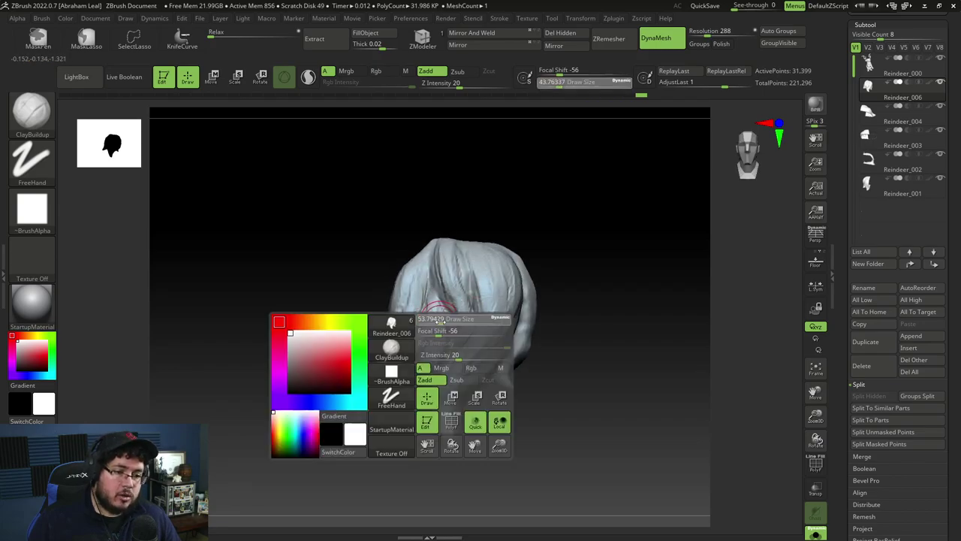
{"action": "mouse_move", "coordinate": [440, 321]}
{"action": "left_mouse_down"}
{"action": "mouse_move", "coordinate": [443, 354]}
{"action": "mouse_move", "coordinate": [424, 372]}
{"action": "left_mouse_up"}
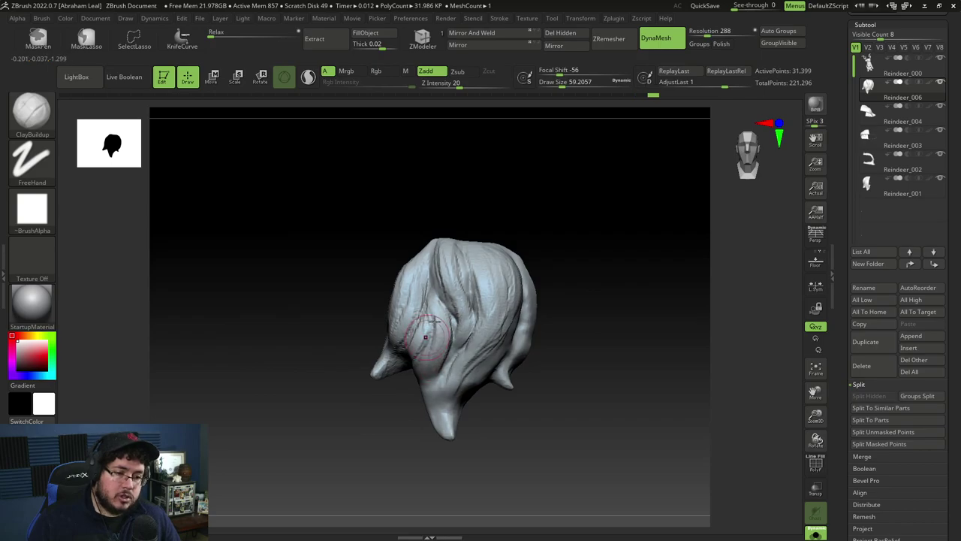
Step: Shape the inner side clump so it curves down towards the lower point, using ClayBuildup at draw sizes about 44 and 54
{"action": "right_click_drag", "start_coordinate": [403, 395], "coordinate": [420, 375]}
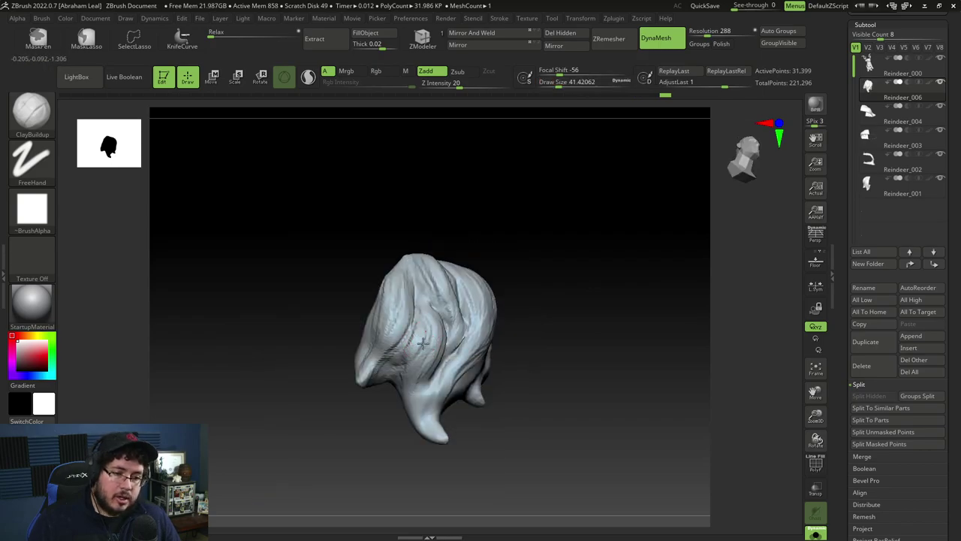
{"action": "key", "text": "space"}
{"action": "left_click_drag", "start_coordinate": [410, 374], "coordinate": [412, 374]}
{"action": "left_click_drag", "start_coordinate": [411, 369], "coordinate": [416, 342]}
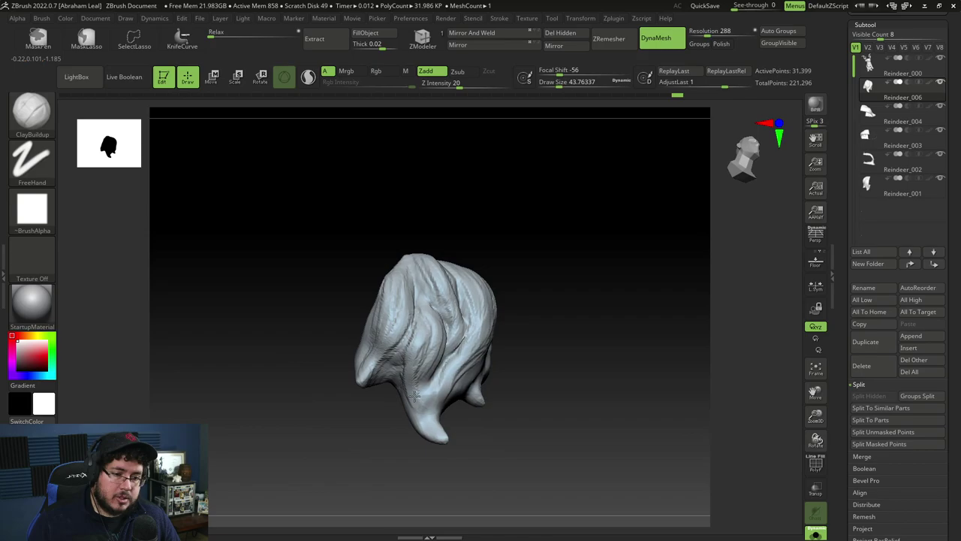
{"action": "mouse_move", "coordinate": [466, 415]}
{"action": "right_mouse_down"}
{"action": "mouse_move", "coordinate": [508, 416]}
{"action": "mouse_move", "coordinate": [500, 407]}
{"action": "mouse_move", "coordinate": [498, 428]}
{"action": "mouse_move", "coordinate": [478, 421]}
{"action": "right_mouse_up"}
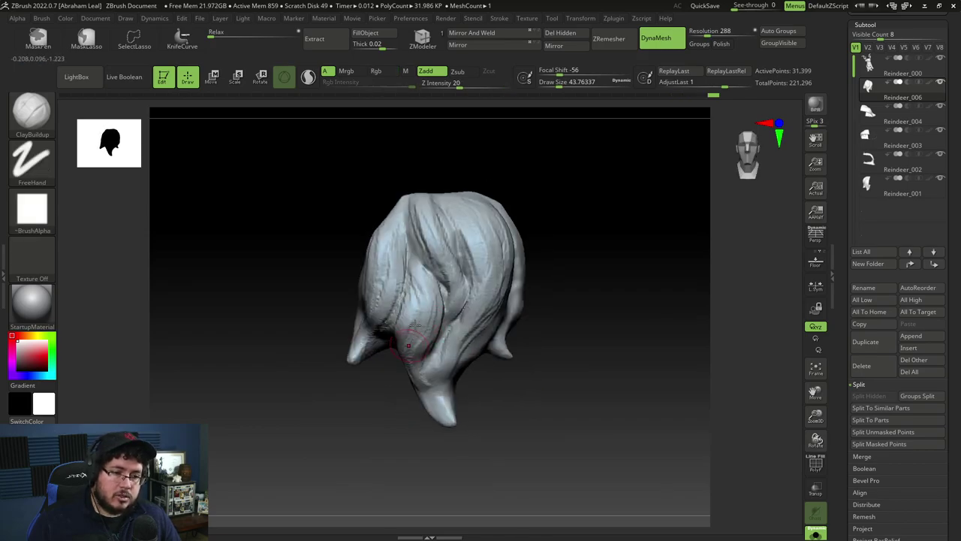
{"action": "key", "text": "]"}
{"action": "mouse_move", "coordinate": [418, 310]}
{"action": "left_mouse_down"}
{"action": "mouse_move", "coordinate": [422, 362]}
{"action": "mouse_move", "coordinate": [406, 359]}
{"action": "left_mouse_up"}
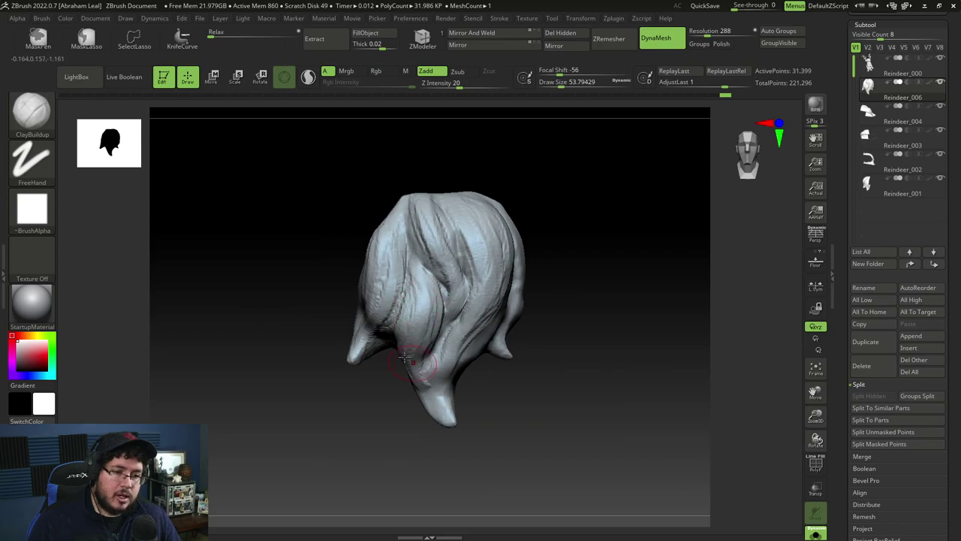
Step: Raise the centre clump from the tuft's upper edge down to its lower tip with ClayBuildup at draw size about 54
{"action": "right_click_drag", "start_coordinate": [395, 414], "coordinate": [470, 343]}
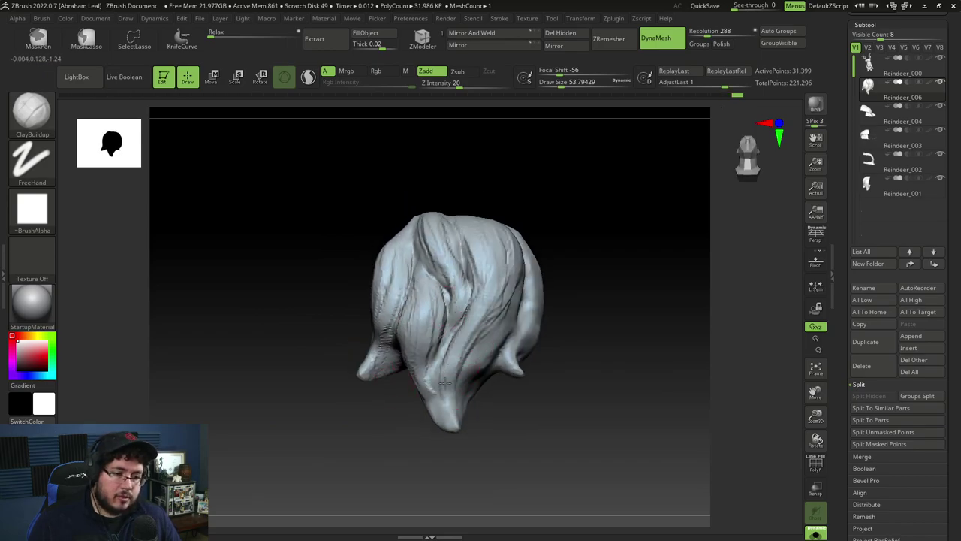
{"action": "right_click_drag", "start_coordinate": [446, 403], "coordinate": [446, 360]}
{"action": "right_click_drag", "start_coordinate": [488, 336], "coordinate": [482, 364], "text": "alt"}
{"action": "key", "text": "space"}
{"action": "left_click", "coordinate": [480, 304]}
{"action": "key", "text": "space"}
{"action": "left_click_drag", "start_coordinate": [476, 208], "coordinate": [482, 209]}
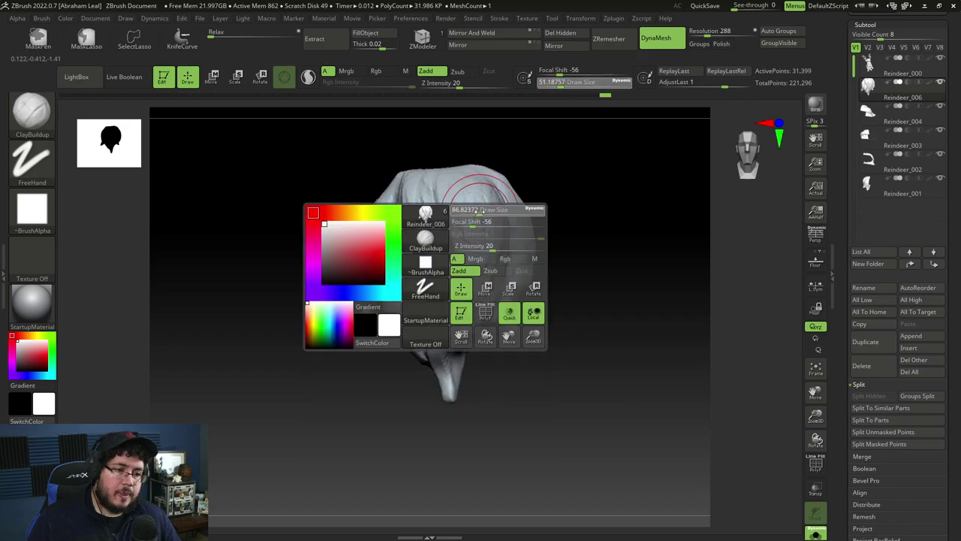
{"action": "right_click_drag", "start_coordinate": [462, 308], "coordinate": [520, 267]}
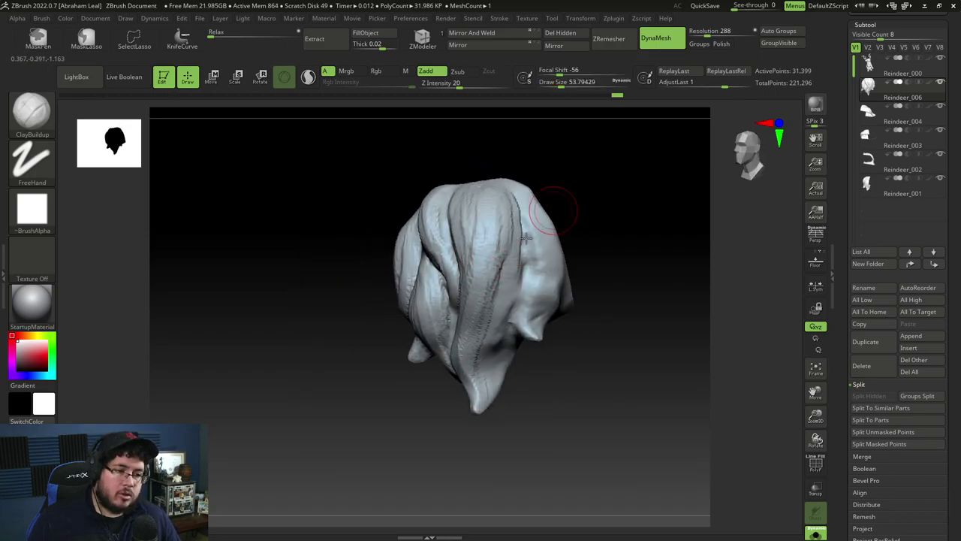
{"action": "right_click_drag", "start_coordinate": [504, 247], "coordinate": [497, 218]}
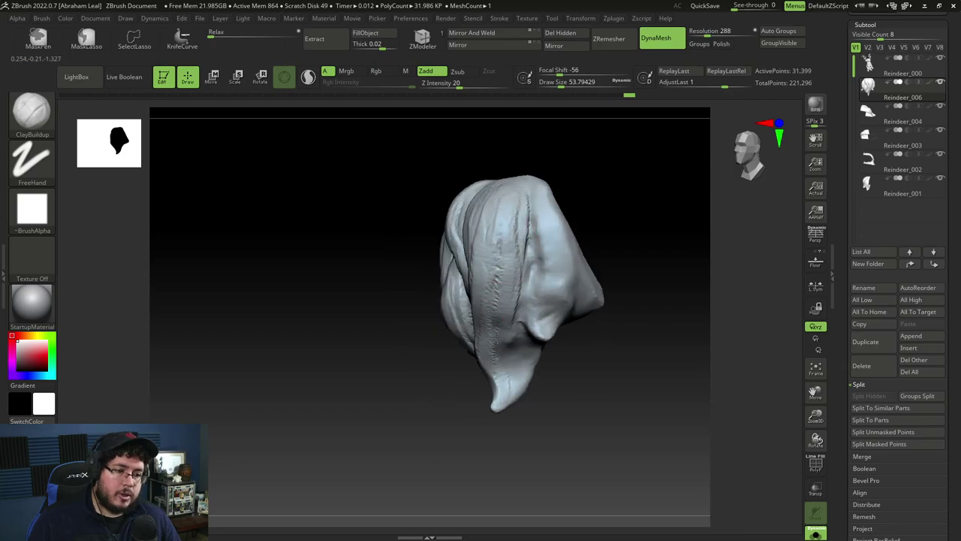
{"action": "left_click_drag", "start_coordinate": [489, 327], "coordinate": [492, 350]}
{"action": "left_click_drag", "start_coordinate": [514, 253], "coordinate": [511, 289]}
Step: Layer finer ClayBuildup strands along the centre clump at draw size about 37
{"action": "right_click_drag", "start_coordinate": [529, 225], "coordinate": [590, 199]}
{"action": "key", "text": "space"}
{"action": "left_click_drag", "start_coordinate": [504, 210], "coordinate": [497, 263]}
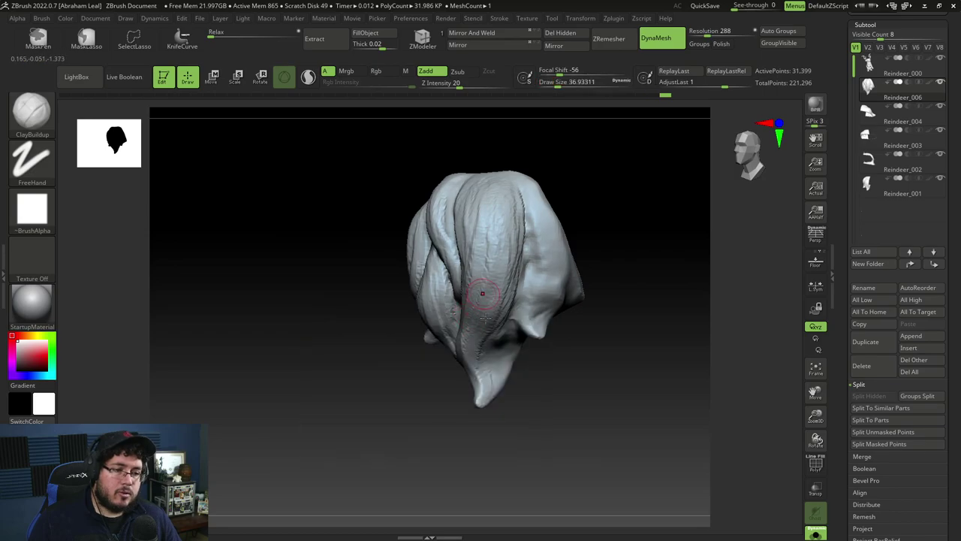
{"action": "right_click_drag", "start_coordinate": [469, 353], "coordinate": [489, 324]}
{"action": "mouse_move", "coordinate": [460, 387]}
{"action": "right_mouse_down"}
{"action": "mouse_move", "coordinate": [489, 382]}
{"action": "mouse_move", "coordinate": [470, 350]}
{"action": "mouse_move", "coordinate": [467, 375]}
{"action": "mouse_move", "coordinate": [456, 363]}
{"action": "right_mouse_up"}
Step: Build a small clump beside the tuft's lower tip with ClayBuildup at draw size about 44
{"action": "right_click_drag", "start_coordinate": [518, 371], "coordinate": [498, 320]}
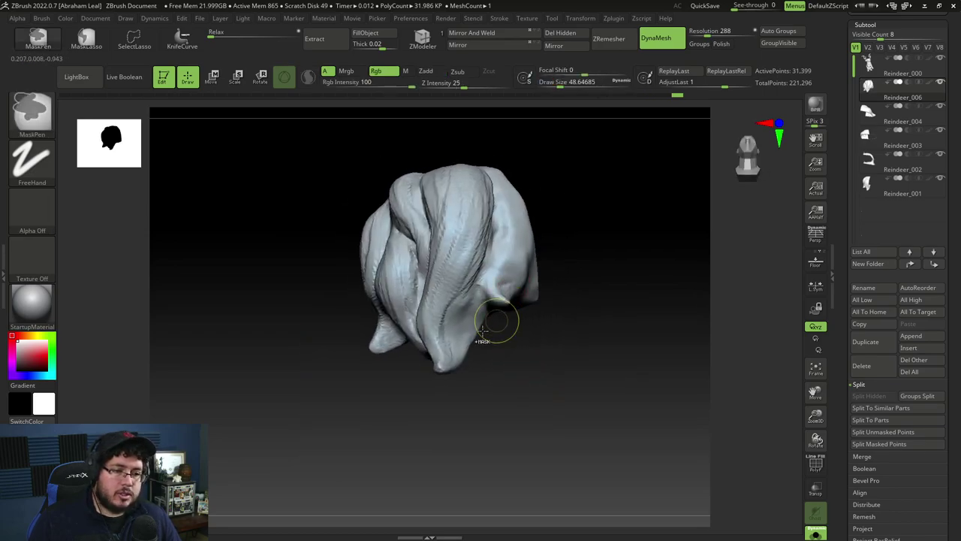
{"action": "key", "text": "space"}
{"action": "key", "text": "space"}
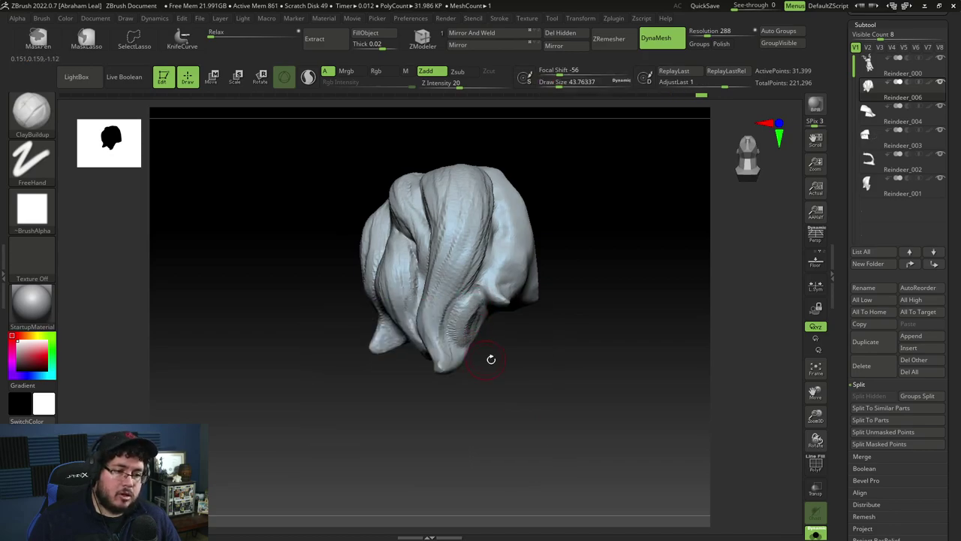
Step: Pull the end of the small lower clump outward into a point with SnakeHook at draw size about 44
{"action": "mouse_move", "coordinate": [491, 359]}
{"action": "right_mouse_down"}
{"action": "mouse_move", "coordinate": [482, 350]}
{"action": "mouse_move", "coordinate": [476, 368]}
{"action": "mouse_move", "coordinate": [455, 347]}
{"action": "mouse_move", "coordinate": [461, 363]}
{"action": "mouse_move", "coordinate": [446, 361]}
{"action": "right_mouse_up"}
{"action": "key", "text": "b"}
{"action": "key", "text": "s"}
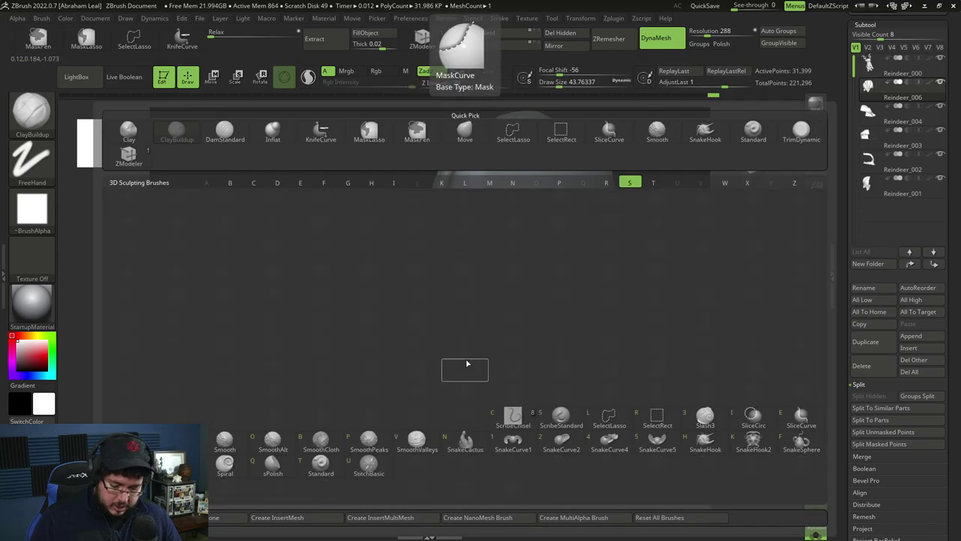
{"action": "key", "text": "h"}
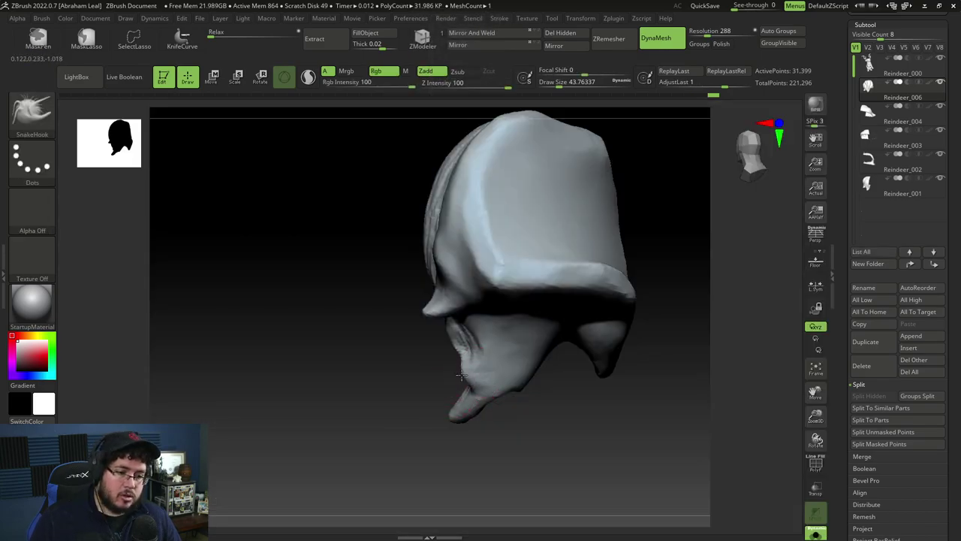
{"action": "right_click_drag", "start_coordinate": [458, 367], "coordinate": [464, 367]}
{"action": "left_click_drag", "start_coordinate": [460, 368], "coordinate": [449, 373]}
{"action": "mouse_move", "coordinate": [443, 370]}
{"action": "right_mouse_down"}
{"action": "mouse_move", "coordinate": [472, 364]}
{"action": "mouse_move", "coordinate": [441, 326]}
{"action": "mouse_move", "coordinate": [455, 308]}
{"action": "right_mouse_up"}
Step: Fill out the small lower clump with ClayBuildup at draw size about 35 and remesh the tuft with DynaMesh
{"action": "key", "text": "b"}
{"action": "key", "text": "c"}
{"action": "key", "text": "b"}
{"action": "right_click_drag", "start_coordinate": [482, 368], "coordinate": [476, 349]}
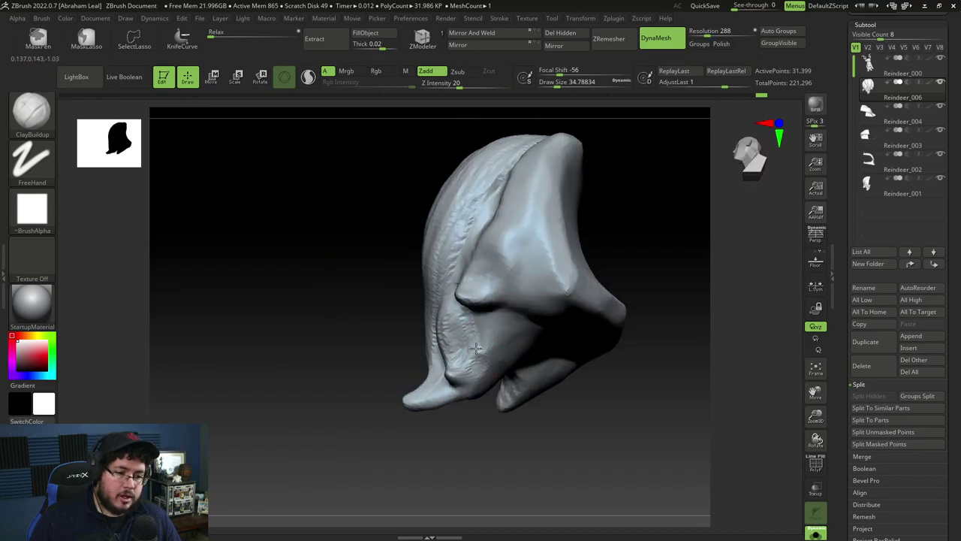
{"action": "left_click_drag", "start_coordinate": [393, 373], "coordinate": [377, 390], "text": "ctrl"}
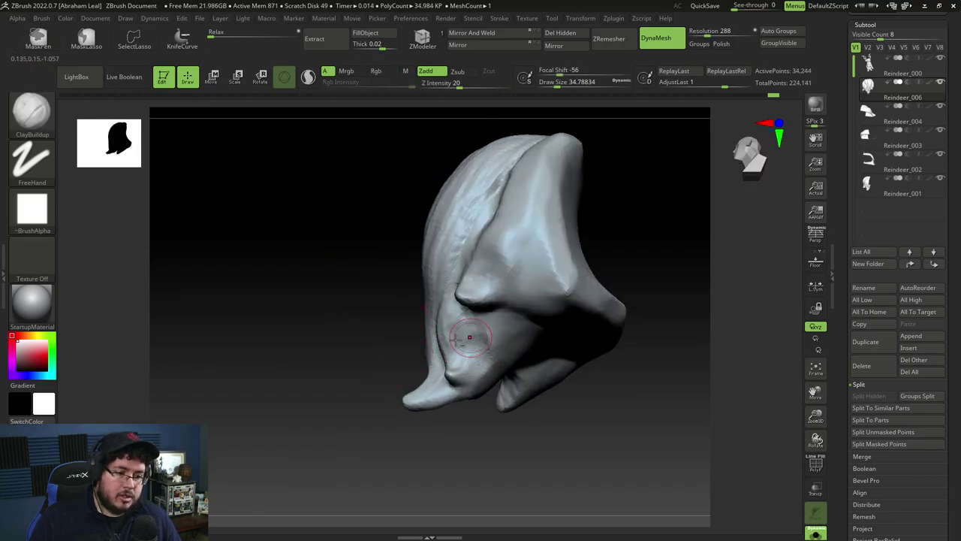
Step: Build up fur strands along the chest tuft's side clump with ClayBuildup at draw sizes of about 49 and 41
{"action": "right_click_drag", "start_coordinate": [469, 338], "coordinate": [528, 264]}
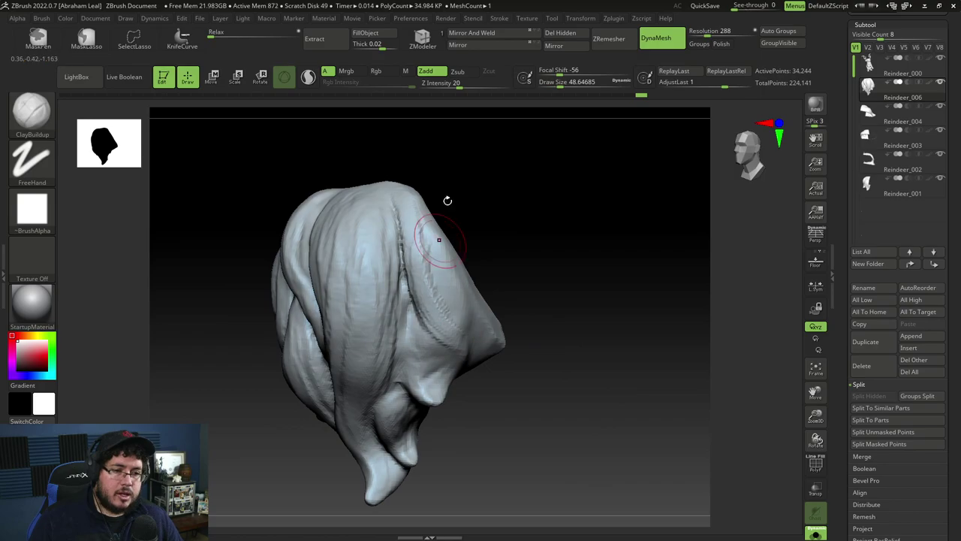
{"action": "right_click_drag", "start_coordinate": [447, 201], "coordinate": [429, 218]}
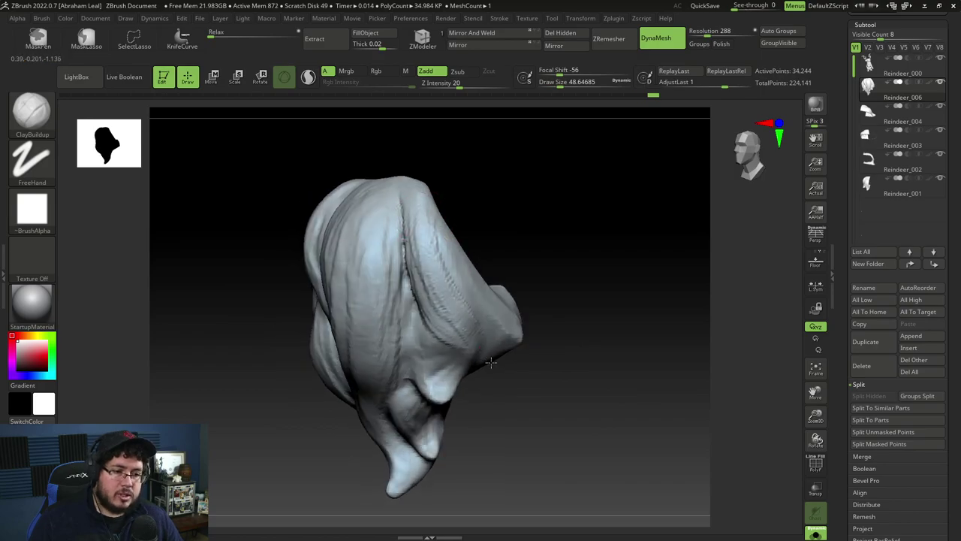
{"action": "right_click_drag", "start_coordinate": [490, 363], "coordinate": [438, 259]}
{"action": "key", "text": "bracketleft"}
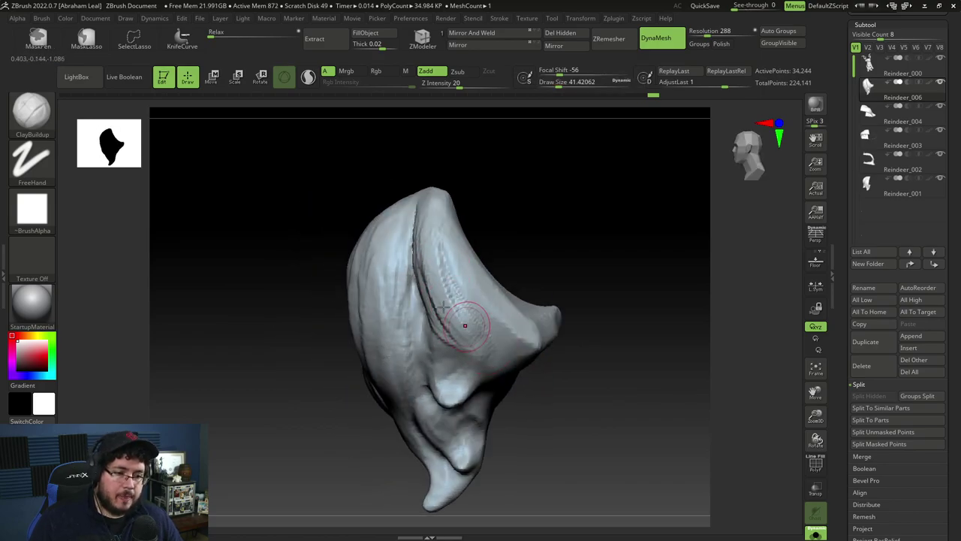
{"action": "right_click_drag", "start_coordinate": [479, 367], "coordinate": [534, 247]}
Step: Carve the crease between the tuft's centre clump and side clump with DamStandard at draw size about 37
{"action": "key", "text": "b"}
{"action": "key", "text": "d"}
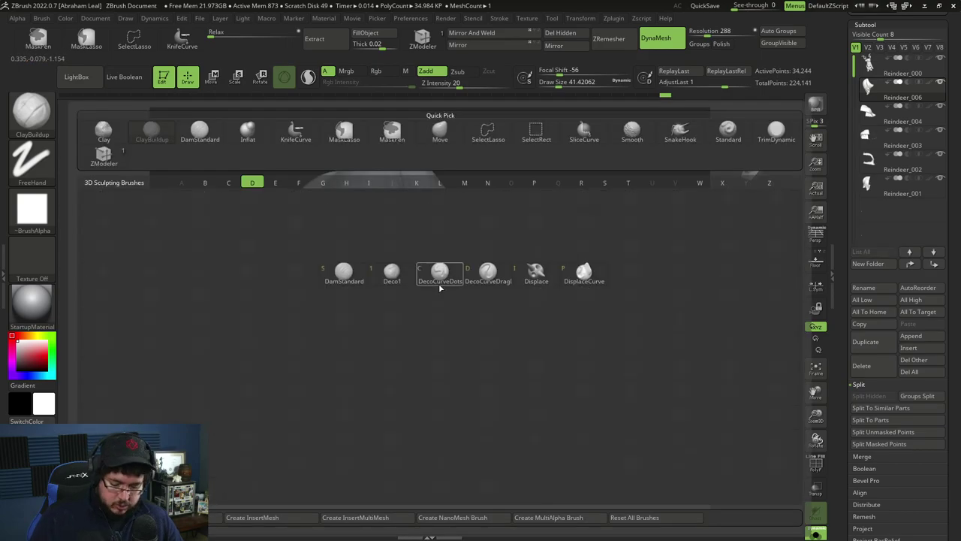
{"action": "key", "text": "s"}
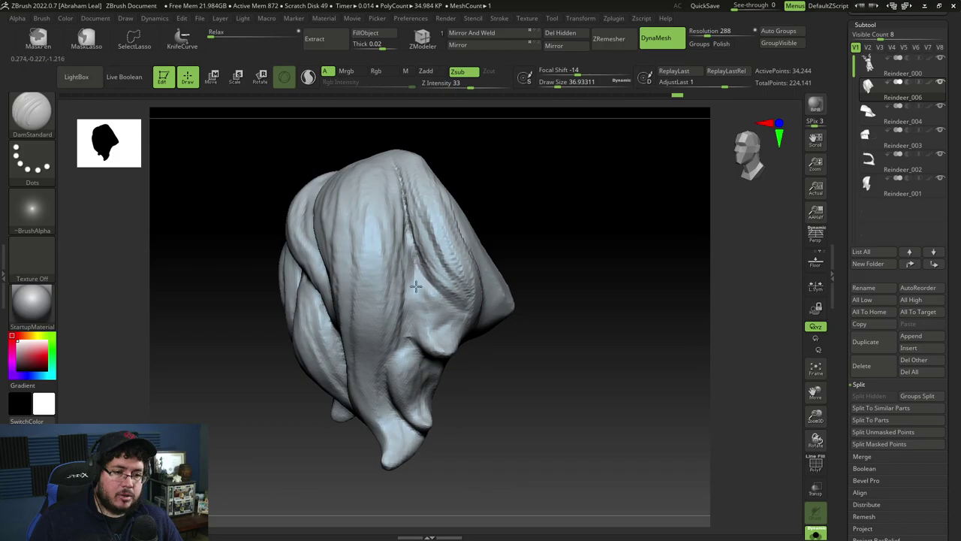
{"action": "right_click_drag", "start_coordinate": [413, 247], "coordinate": [443, 283]}
Step: Fill out the small strand beside the centre clump with ClayBuildup at draw size about 37 and remesh the tuft with DynaMesh
{"action": "key", "text": "b"}
{"action": "key", "text": "c"}
{"action": "key", "text": "b"}
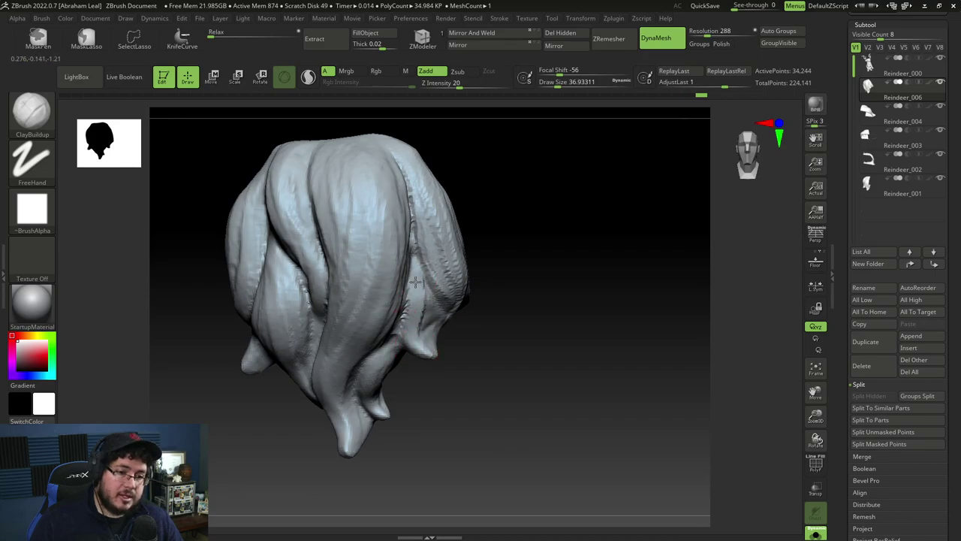
{"action": "left_click_drag", "start_coordinate": [433, 281], "coordinate": [433, 319]}
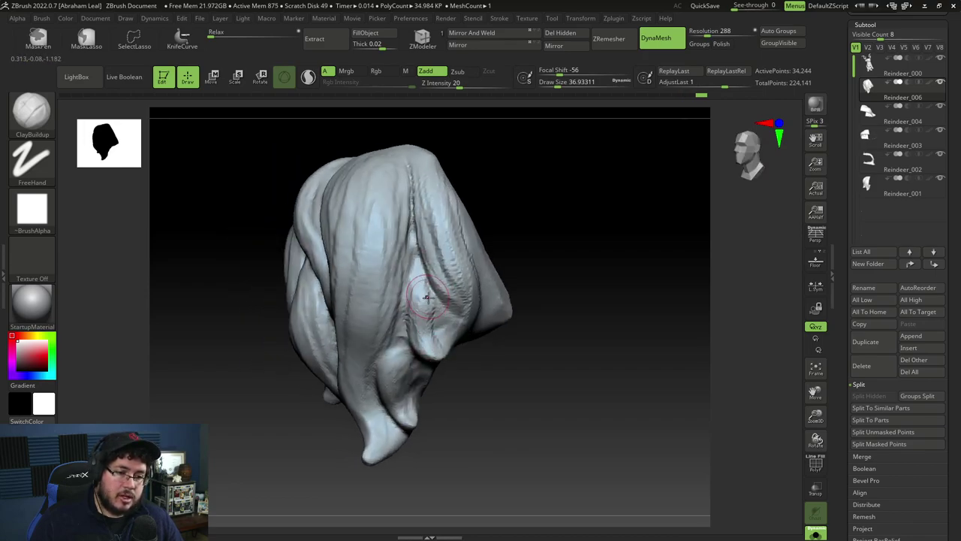
{"action": "mouse_move", "coordinate": [458, 352]}
{"action": "right_mouse_down"}
{"action": "mouse_move", "coordinate": [449, 346]}
{"action": "mouse_move", "coordinate": [530, 398]}
{"action": "mouse_move", "coordinate": [455, 334]}
{"action": "right_mouse_up"}
{"action": "right_click_drag", "start_coordinate": [493, 361], "coordinate": [488, 304], "text": "alt"}
{"action": "left_click_drag", "start_coordinate": [497, 349], "coordinate": [511, 331], "text": "ctrl"}
{"action": "right_click_drag", "start_coordinate": [498, 349], "coordinate": [444, 280], "text": "ctrl"}
Step: Carve creases between the strands near the tuft's lower tip with DamStandard at draw size about 37
{"action": "key", "text": "b"}
{"action": "key", "text": "d"}
{"action": "key", "text": "s"}
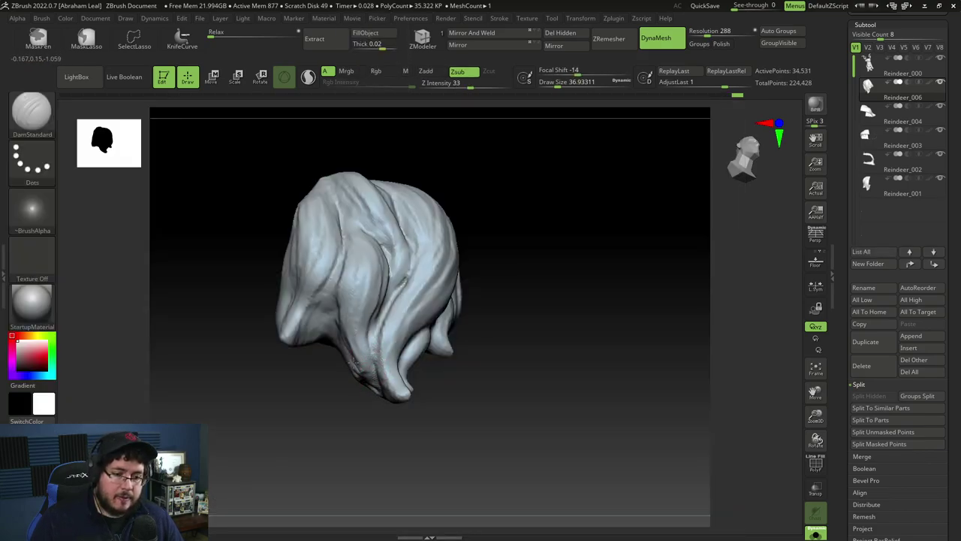
{"action": "right_click_drag", "start_coordinate": [345, 393], "coordinate": [341, 352]}
Step: Build up the tuft's lower underside with ClayBuildup at draw size about 54 and show all the subtools again
{"action": "key", "text": "b"}
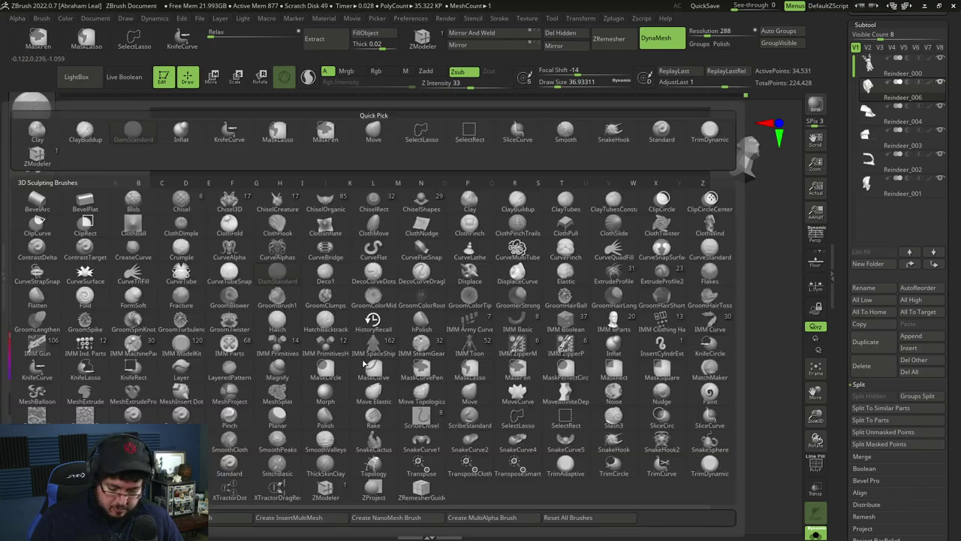
{"action": "key", "text": "c"}
{"action": "key", "text": "b"}
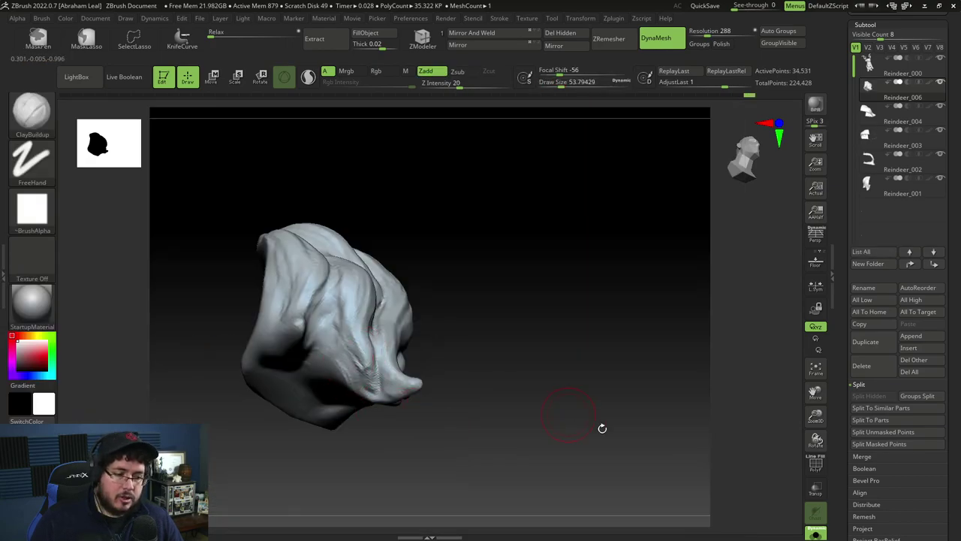
{"action": "left_click", "coordinate": [814, 532]}
{"action": "left_click_drag", "start_coordinate": [498, 303], "coordinate": [540, 399]}
{"action": "mouse_move", "coordinate": [542, 402]}
{"action": "right_mouse_down"}
{"action": "mouse_move", "coordinate": [525, 309]}
{"action": "mouse_move", "coordinate": [566, 350]}
{"action": "mouse_move", "coordinate": [547, 330]}
{"action": "mouse_move", "coordinate": [564, 263]}
{"action": "mouse_move", "coordinate": [560, 241]}
{"action": "mouse_move", "coordinate": [538, 236]}
{"action": "right_mouse_up"}
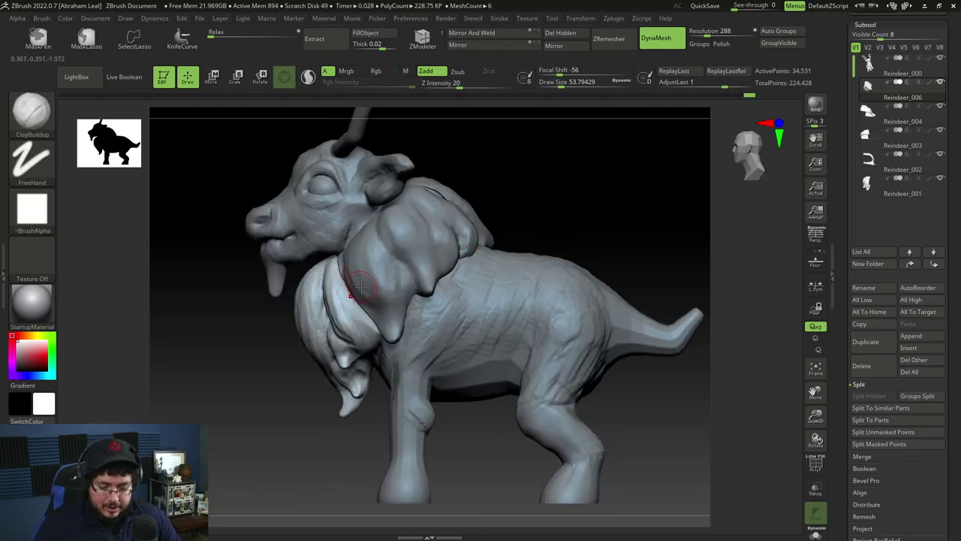
Step: Adjust the chest tuft's front outline against the collar with the Move brush
{"action": "key", "text": "b"}
{"action": "key", "text": "m"}
{"action": "key", "text": "v"}
{"action": "key", "text": "space"}
{"action": "left_click_drag", "start_coordinate": [358, 281], "coordinate": [396, 280]}
{"action": "left_click_drag", "start_coordinate": [298, 312], "coordinate": [307, 309]}
{"action": "right_click_drag", "start_coordinate": [290, 314], "coordinate": [330, 289]}
{"action": "mouse_move", "coordinate": [458, 218]}
{"action": "right_mouse_down"}
{"action": "mouse_move", "coordinate": [465, 213]}
{"action": "mouse_move", "coordinate": [500, 270]}
{"action": "mouse_move", "coordinate": [481, 240]}
{"action": "mouse_move", "coordinate": [488, 218]}
{"action": "right_mouse_up"}
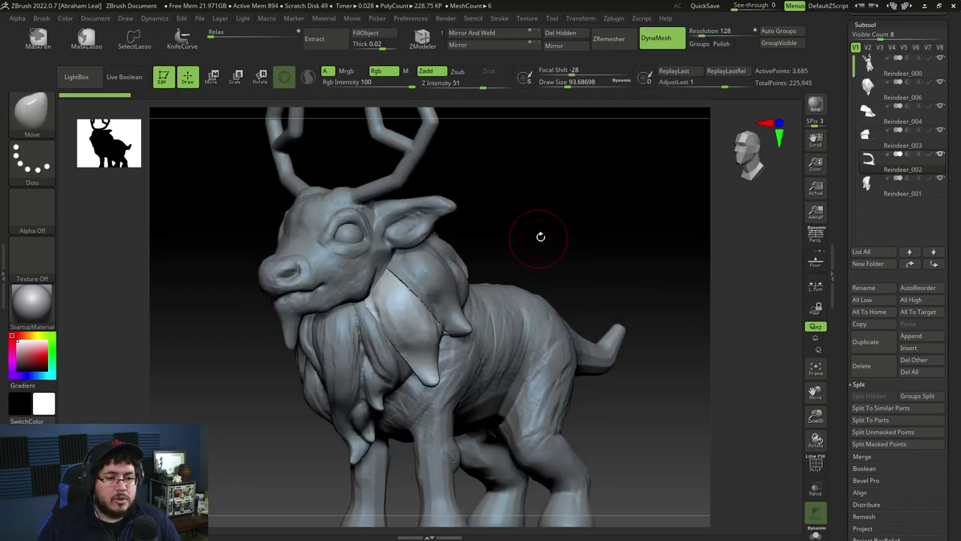
Step: Isolate the collar's front clump, Reindeer_002
{"action": "left_click", "coordinate": [816, 513]}
{"action": "left_click_drag", "start_coordinate": [618, 343], "coordinate": [556, 348]}
{"action": "key", "text": "n"}
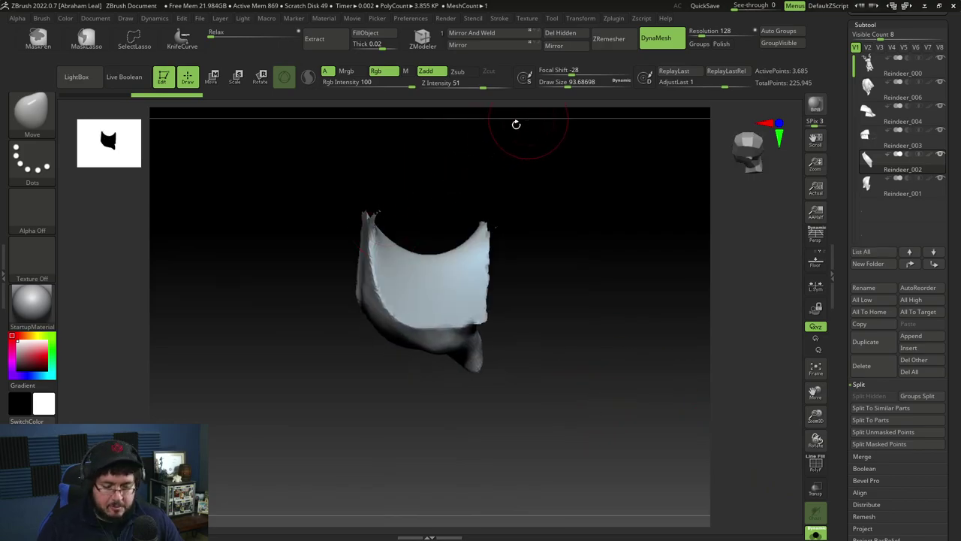
Step: Trim the clump's jagged upper corner and inner face with TrimDynamic at draw size about 94 and remesh with DynaMesh
{"action": "key", "text": "b"}
{"action": "key", "text": "t"}
{"action": "key", "text": "d"}
{"action": "left_click_drag", "start_coordinate": [401, 208], "coordinate": [371, 235]}
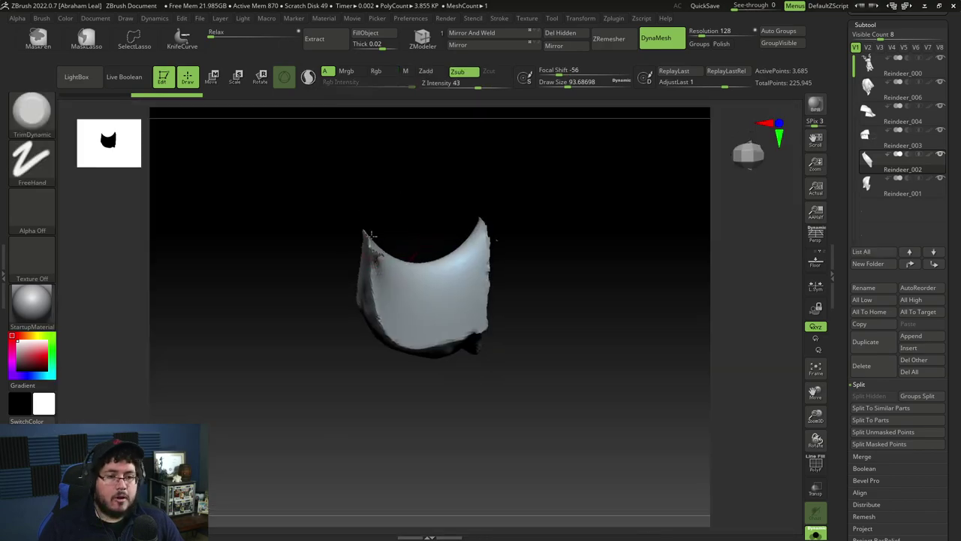
{"action": "left_click_drag", "start_coordinate": [375, 273], "coordinate": [380, 273]}
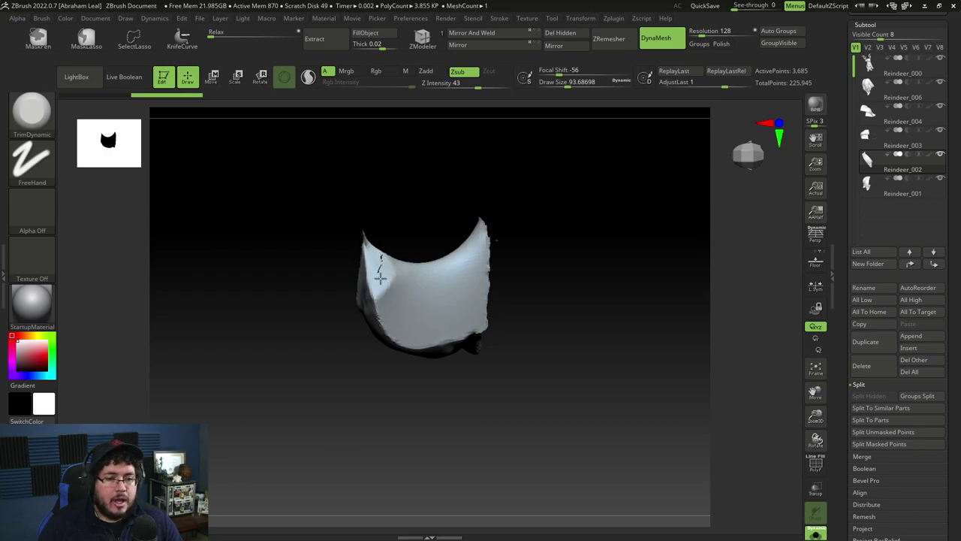
{"action": "mouse_move", "coordinate": [411, 236]}
{"action": "left_mouse_down"}
{"action": "mouse_move", "coordinate": [391, 252]}
{"action": "mouse_move", "coordinate": [383, 289]}
{"action": "left_mouse_up"}
{"action": "left_click_drag", "start_coordinate": [440, 328], "coordinate": [450, 341], "text": "ctrl"}
{"action": "left_click_drag", "start_coordinate": [451, 338], "coordinate": [438, 304]}
Step: Smooth the ragged cut edges and pointed corners of the isolated clump at draw size about 94
{"action": "left_click_drag", "start_coordinate": [370, 260], "coordinate": [380, 264], "text": "shift"}
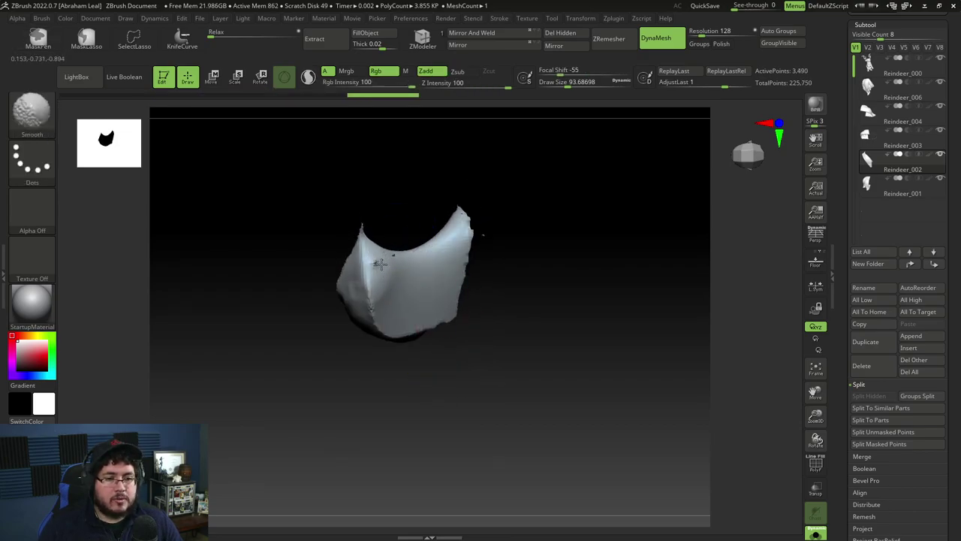
{"action": "mouse_move", "coordinate": [460, 215]}
{"action": "left_mouse_down", "text": "shift"}
{"action": "mouse_move", "coordinate": [468, 252]}
{"action": "mouse_move", "coordinate": [418, 251]}
{"action": "mouse_move", "coordinate": [475, 231]}
{"action": "mouse_move", "coordinate": [488, 302]}
{"action": "left_mouse_up", "text": "shift"}
{"action": "mouse_move", "coordinate": [491, 327]}
{"action": "left_mouse_down"}
{"action": "mouse_move", "coordinate": [481, 255]}
{"action": "mouse_move", "coordinate": [493, 230]}
{"action": "mouse_move", "coordinate": [535, 225]}
{"action": "left_mouse_up"}
{"action": "left_click_drag", "start_coordinate": [395, 245], "coordinate": [413, 292], "text": "alt"}
{"action": "left_click_drag", "start_coordinate": [419, 231], "coordinate": [422, 233], "text": "shift"}
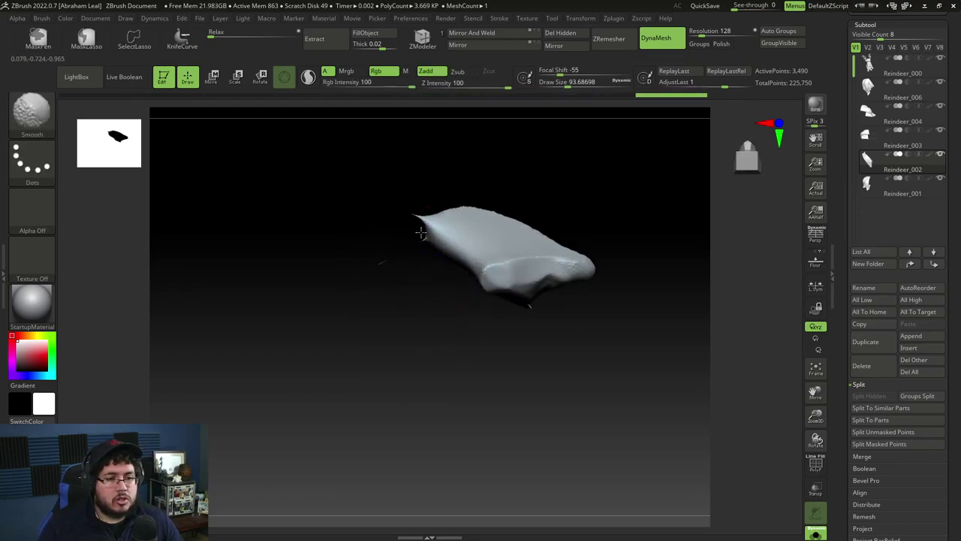
Step: Flatten the clump's end and rough edges with TrimDynamic at draw size about 94 and show all the subtools again
{"action": "mouse_move", "coordinate": [444, 185]}
{"action": "left_mouse_down"}
{"action": "mouse_move", "coordinate": [441, 206]}
{"action": "mouse_move", "coordinate": [401, 180]}
{"action": "left_mouse_up"}
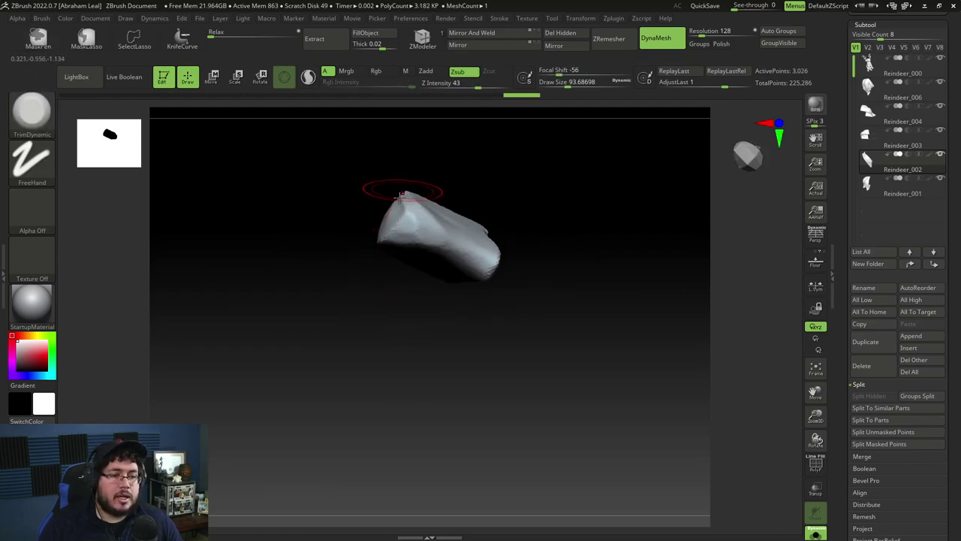
{"action": "mouse_move", "coordinate": [363, 207]}
{"action": "left_mouse_down"}
{"action": "mouse_move", "coordinate": [380, 221]}
{"action": "mouse_move", "coordinate": [415, 200]}
{"action": "mouse_move", "coordinate": [395, 239]}
{"action": "left_mouse_up"}
{"action": "left_click_drag", "start_coordinate": [354, 249], "coordinate": [371, 222]}
{"action": "mouse_move", "coordinate": [389, 242]}
{"action": "left_mouse_down"}
{"action": "mouse_move", "coordinate": [403, 335]}
{"action": "mouse_move", "coordinate": [431, 337]}
{"action": "mouse_move", "coordinate": [457, 318]}
{"action": "mouse_move", "coordinate": [535, 353]}
{"action": "left_mouse_up"}
{"action": "left_click_drag", "start_coordinate": [482, 322], "coordinate": [489, 340]}
{"action": "mouse_move", "coordinate": [529, 375]}
{"action": "left_mouse_down"}
{"action": "mouse_move", "coordinate": [575, 369]}
{"action": "mouse_move", "coordinate": [560, 335]}
{"action": "left_mouse_up"}
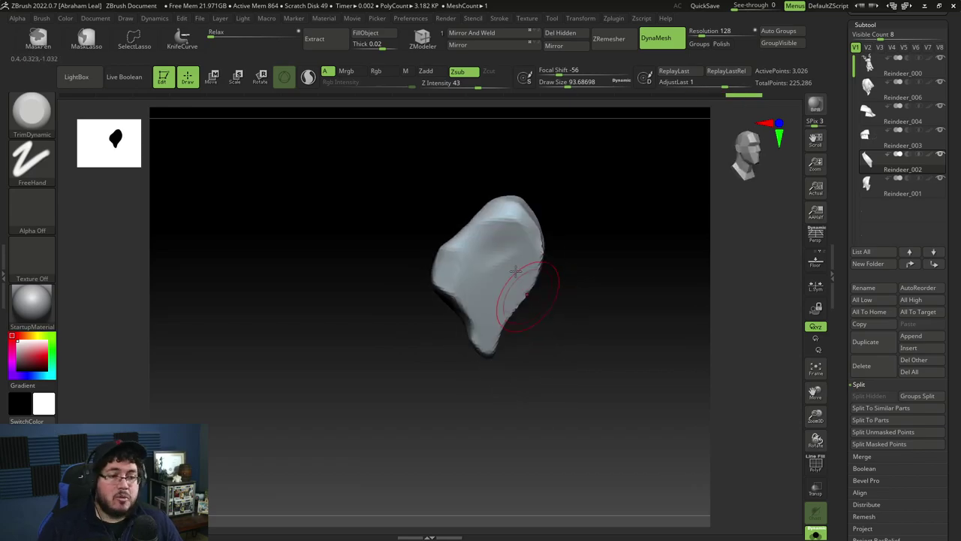
{"action": "left_click_drag", "start_coordinate": [455, 245], "coordinate": [745, 466]}
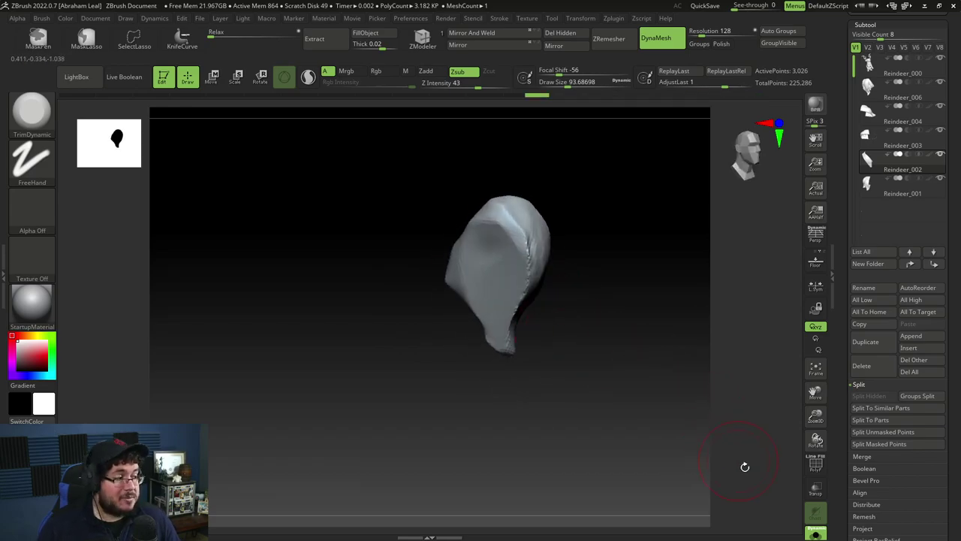
{"action": "left_click", "coordinate": [811, 532]}
{"action": "mouse_move", "coordinate": [603, 341]}
{"action": "left_mouse_down"}
{"action": "mouse_move", "coordinate": [590, 340]}
{"action": "mouse_move", "coordinate": [637, 273]}
{"action": "mouse_move", "coordinate": [625, 310]}
{"action": "mouse_move", "coordinate": [601, 304]}
{"action": "left_mouse_up"}
{"action": "left_click_drag", "start_coordinate": [632, 159], "coordinate": [598, 185]}
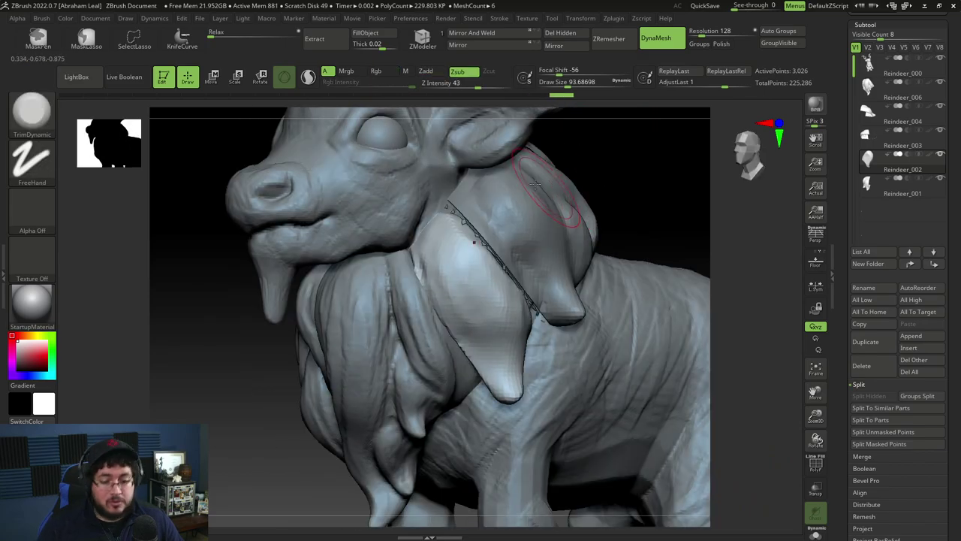
Step: Build up fur volume down the middle of the front collar clump with ClayBuildup at draw size about 54
{"action": "key", "text": "b"}
{"action": "key", "text": "c"}
{"action": "key", "text": "b"}
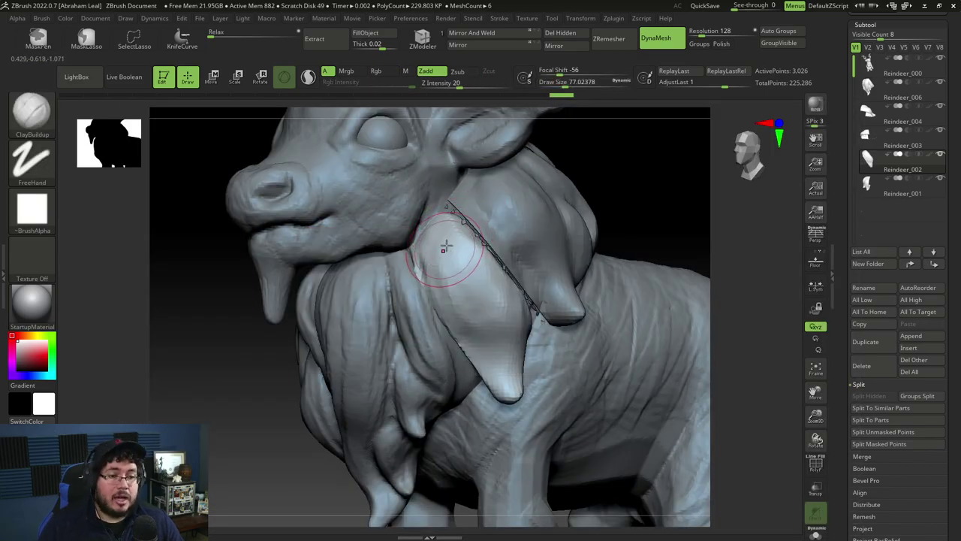
{"action": "key", "text": "b"}
{"action": "key", "text": "c"}
{"action": "key", "text": "b"}
{"action": "key", "text": "space"}
{"action": "mouse_move", "coordinate": [452, 269]}
{"action": "left_mouse_down"}
{"action": "mouse_move", "coordinate": [444, 233]}
{"action": "mouse_move", "coordinate": [413, 269]}
{"action": "mouse_move", "coordinate": [441, 277]}
{"action": "left_mouse_up"}
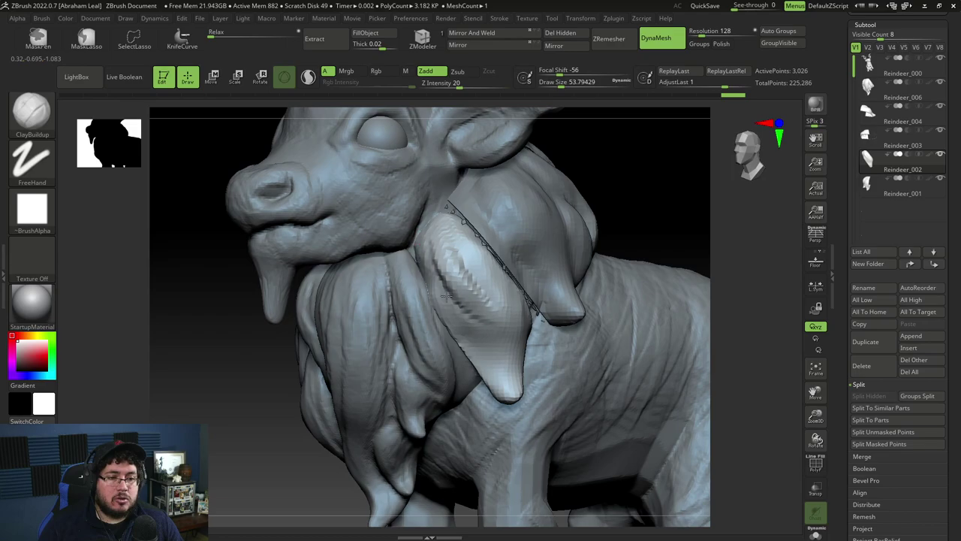
{"action": "left_click_drag", "start_coordinate": [468, 308], "coordinate": [487, 302]}
Step: Broaden the front collar clump's outer side with ClayBuildup at draw size about 83 and smooth the strokes
{"action": "left_click_drag", "start_coordinate": [642, 194], "coordinate": [610, 175], "text": "alt"}
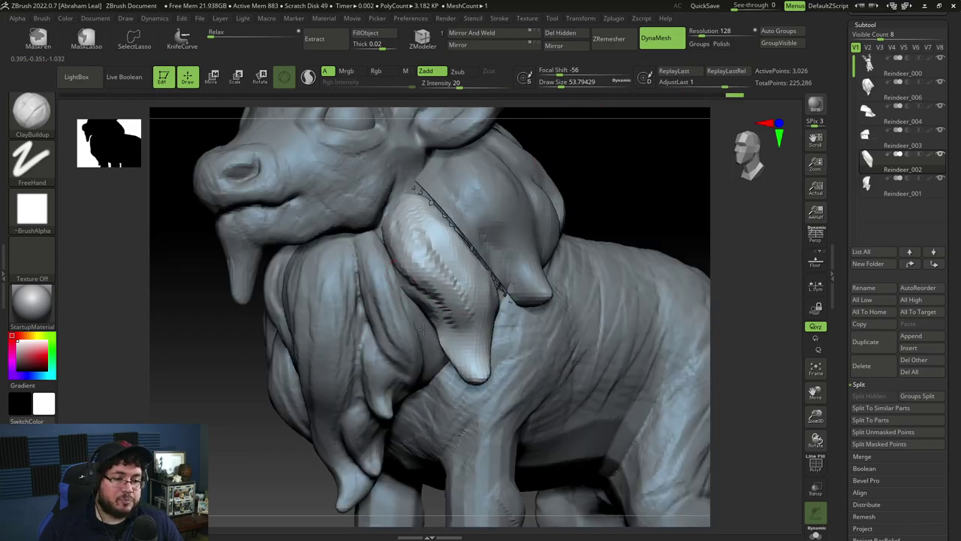
{"action": "left_click_drag", "start_coordinate": [625, 184], "coordinate": [571, 158]}
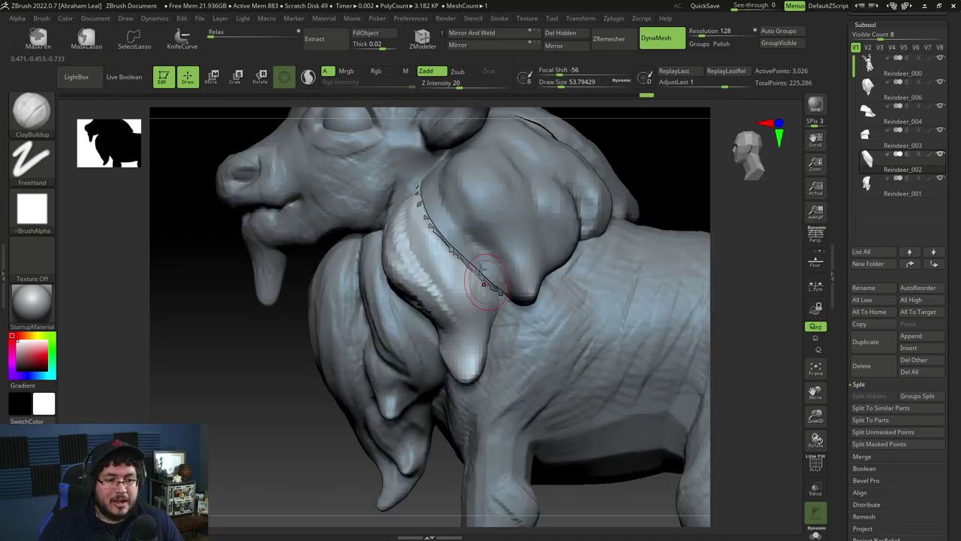
{"action": "key", "text": "space"}
{"action": "left_click_drag", "start_coordinate": [421, 225], "coordinate": [426, 226]}
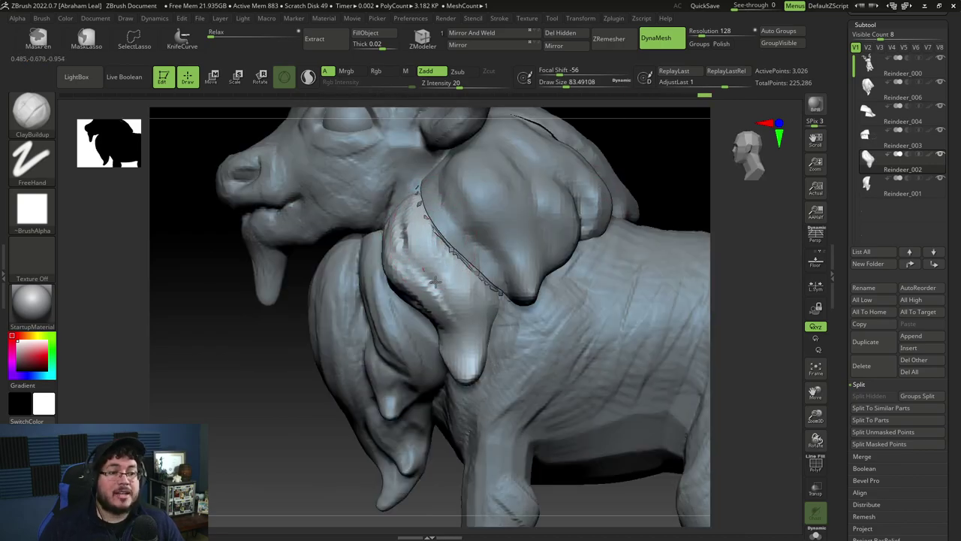
{"action": "left_click_drag", "start_coordinate": [605, 191], "coordinate": [579, 171]}
{"action": "key", "text": "shift"}
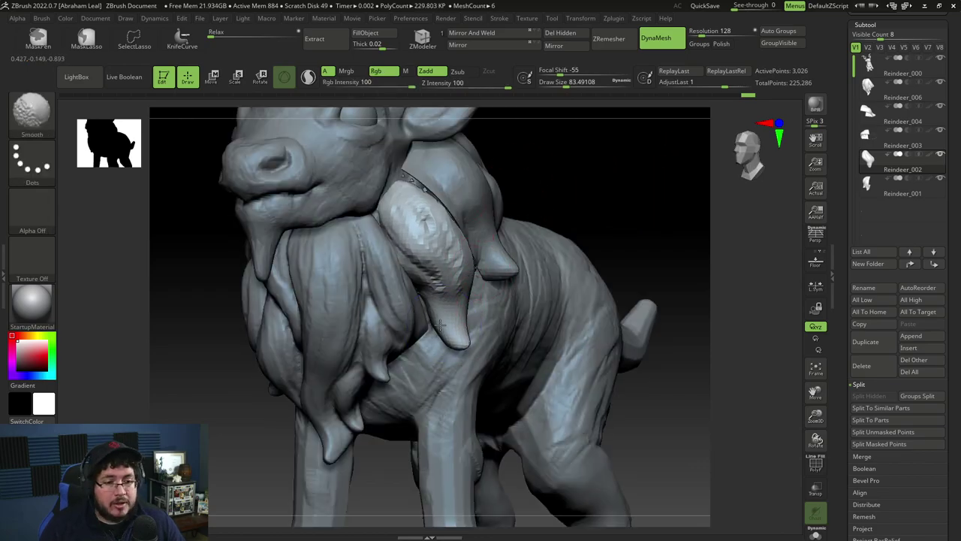
Step: Reshape the lower tip of the front collar clump with the Move brush at draw size about 286
{"action": "key", "text": "b"}
{"action": "key", "text": "m"}
{"action": "key", "text": "v"}
{"action": "key", "text": "space"}
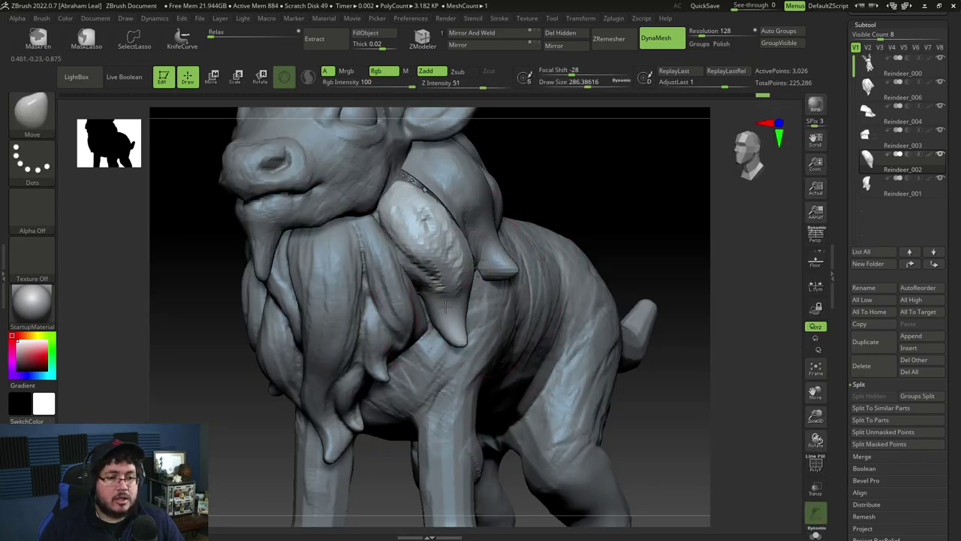
{"action": "left_click_drag", "start_coordinate": [562, 184], "coordinate": [523, 190]}
{"action": "left_click_drag", "start_coordinate": [443, 316], "coordinate": [433, 318]}
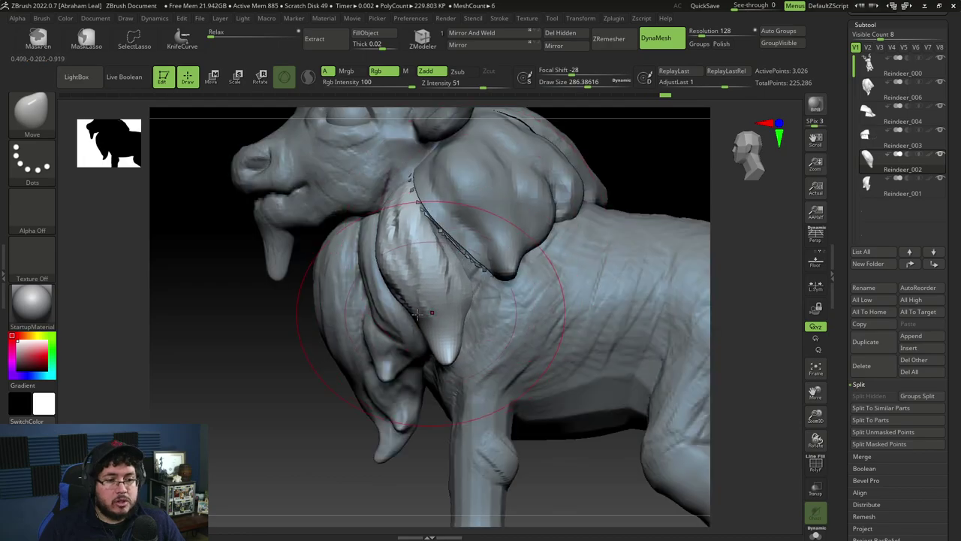
{"action": "left_click_drag", "start_coordinate": [252, 358], "coordinate": [352, 360]}
Step: Pull the front collar clump's upper end towards the jaw with the Move brush at draw size about 74
{"action": "mouse_move", "coordinate": [571, 244]}
{"action": "left_mouse_down", "text": "shift"}
{"action": "mouse_move", "coordinate": [598, 227]}
{"action": "mouse_move", "coordinate": [548, 223]}
{"action": "left_mouse_up", "text": "shift"}
{"action": "key", "text": "space"}
{"action": "left_click_drag", "start_coordinate": [504, 249], "coordinate": [495, 248]}
{"action": "left_click_drag", "start_coordinate": [526, 263], "coordinate": [480, 271]}
{"action": "key", "text": "space"}
{"action": "left_click_drag", "start_coordinate": [503, 248], "coordinate": [493, 246]}
{"action": "mouse_move", "coordinate": [546, 196]}
{"action": "left_mouse_down", "text": "alt"}
{"action": "mouse_move", "coordinate": [554, 249]}
{"action": "mouse_move", "coordinate": [525, 252]}
{"action": "left_mouse_up", "text": "alt"}
{"action": "key", "text": "space"}
{"action": "left_click_drag", "start_coordinate": [410, 272], "coordinate": [402, 272]}
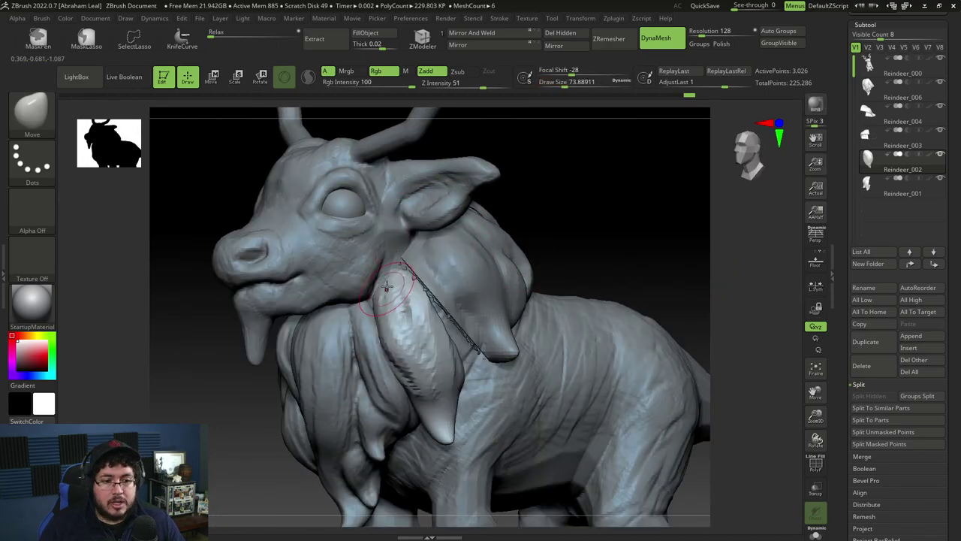
Step: Add fine strands at the front collar clump's upper end with ClayBuildup at draw size about 35
{"action": "key", "text": "b"}
{"action": "key", "text": "c"}
{"action": "key", "text": "b"}
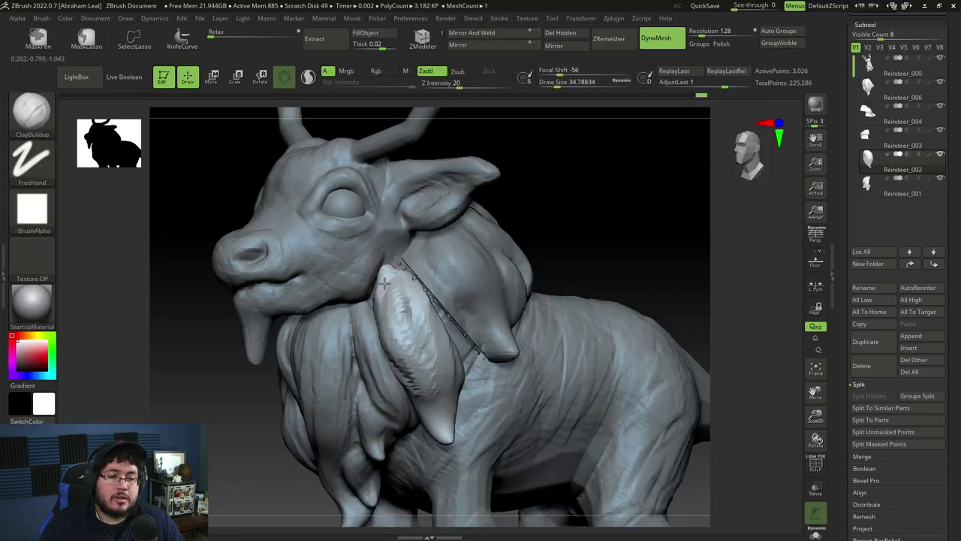
{"action": "left_click_drag", "start_coordinate": [393, 274], "coordinate": [382, 278]}
Step: Make the collar clump behind the front one, Reindeer_004, the active subtool and frame the whole reindeer
{"action": "left_click", "coordinate": [386, 247], "text": "alt"}
{"action": "mouse_move", "coordinate": [526, 174]}
{"action": "left_mouse_down", "text": "alt"}
{"action": "mouse_move", "coordinate": [525, 214]}
{"action": "mouse_move", "coordinate": [558, 204]}
{"action": "mouse_move", "coordinate": [512, 248]}
{"action": "mouse_move", "coordinate": [485, 188]}
{"action": "mouse_move", "coordinate": [506, 233]}
{"action": "mouse_move", "coordinate": [504, 214]}
{"action": "mouse_move", "coordinate": [503, 254]}
{"action": "left_mouse_up", "text": "alt"}
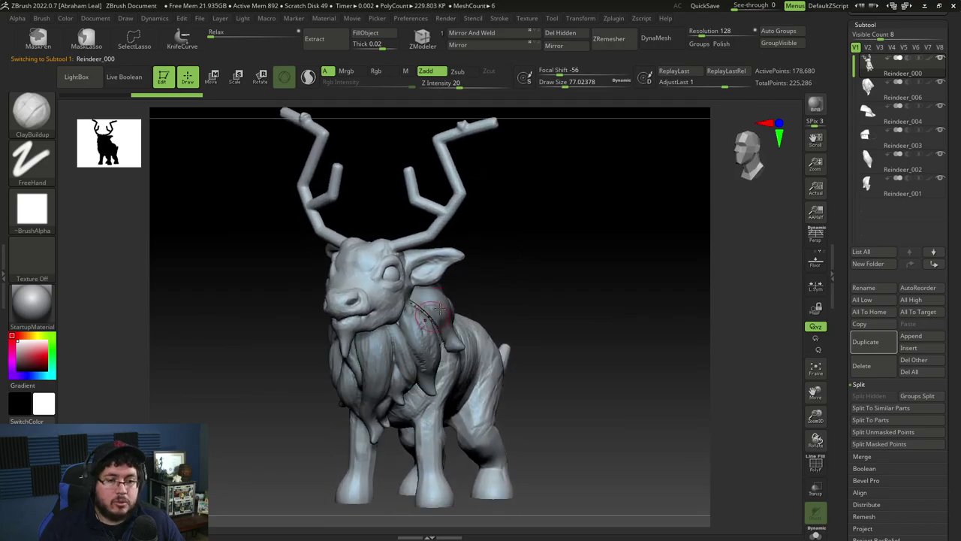
{"action": "left_click_drag", "start_coordinate": [435, 314], "coordinate": [468, 262]}
{"action": "left_click", "coordinate": [423, 333], "text": "alt"}
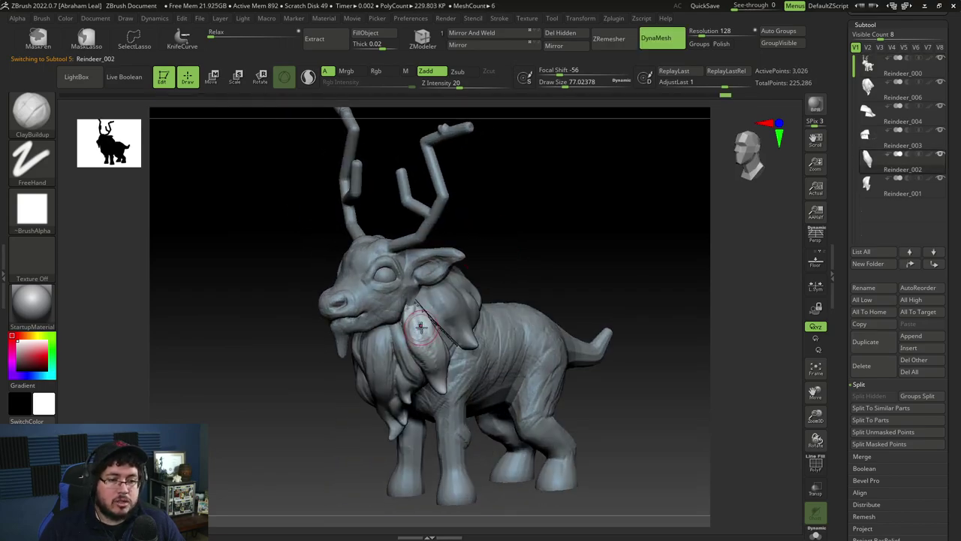
{"action": "left_click_drag", "start_coordinate": [525, 226], "coordinate": [506, 260]}
{"action": "left_click_drag", "start_coordinate": [506, 260], "coordinate": [459, 251], "text": "shift"}
{"action": "left_click_drag", "start_coordinate": [549, 237], "coordinate": [552, 262], "text": "alt"}
{"action": "left_click", "coordinate": [479, 296], "text": "alt"}
{"action": "left_click_drag", "start_coordinate": [536, 220], "coordinate": [532, 242]}
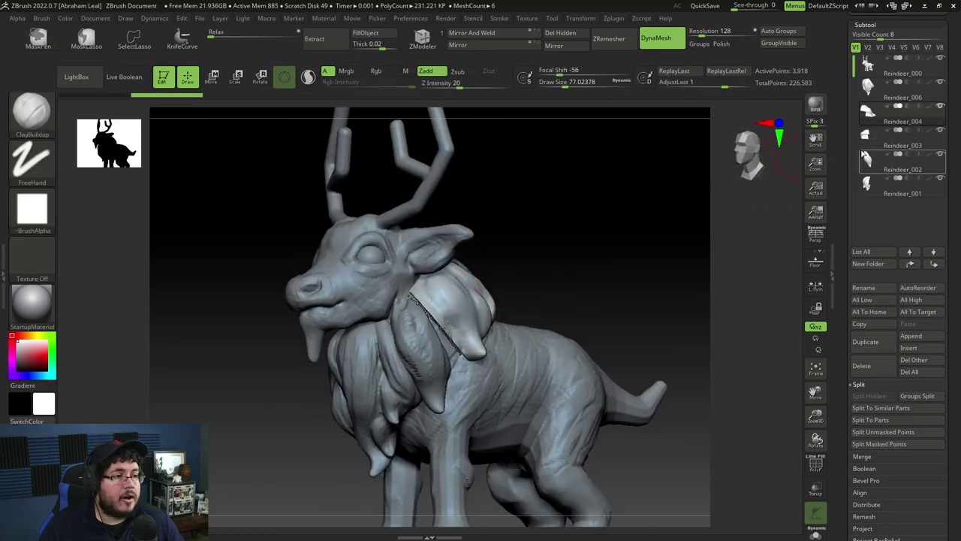
{"action": "key", "text": "f"}
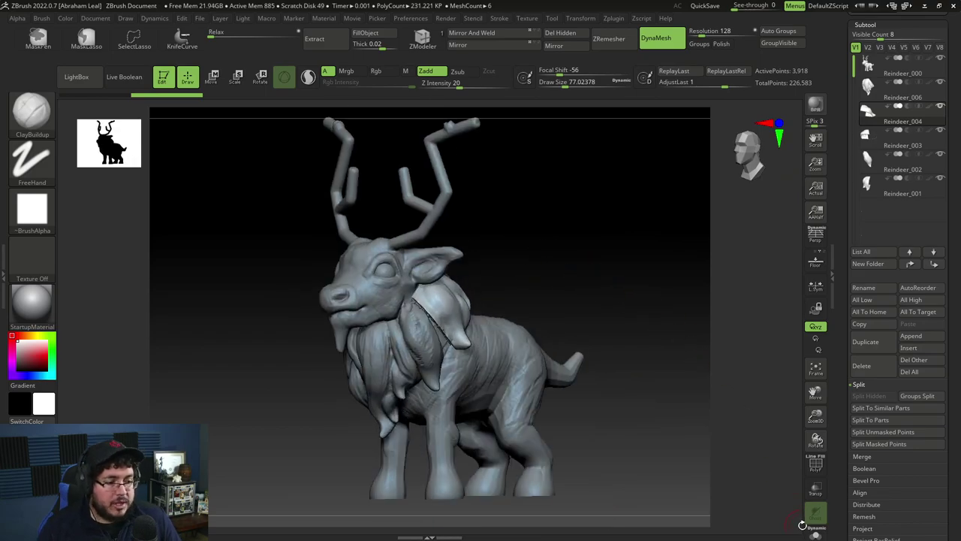
Step: Examine the collar clumps and chest tuft from the front and side, both up close and against the whole reindeer
{"action": "left_click_drag", "start_coordinate": [635, 385], "coordinate": [639, 300]}
{"action": "key", "text": "f"}
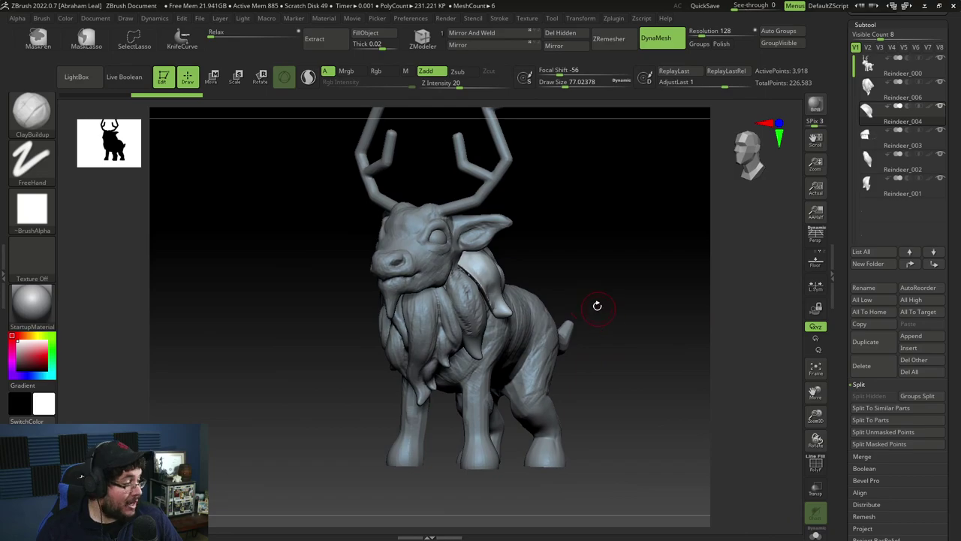
{"action": "mouse_move", "coordinate": [605, 330]}
{"action": "left_mouse_down"}
{"action": "mouse_move", "coordinate": [605, 343]}
{"action": "mouse_move", "coordinate": [613, 333]}
{"action": "mouse_move", "coordinate": [600, 341]}
{"action": "mouse_move", "coordinate": [581, 327]}
{"action": "mouse_move", "coordinate": [586, 378]}
{"action": "mouse_move", "coordinate": [617, 316]}
{"action": "left_mouse_up"}
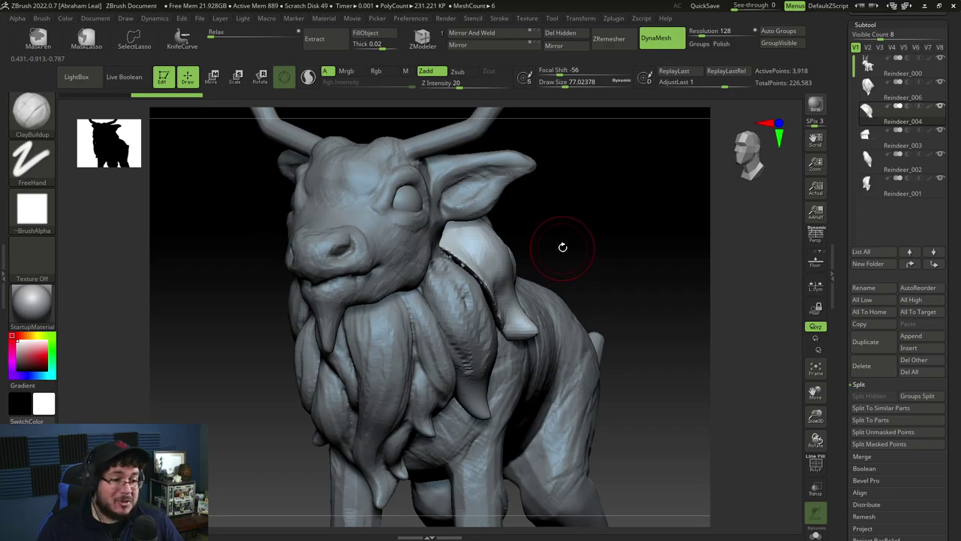
{"action": "left_click_drag", "start_coordinate": [563, 247], "coordinate": [584, 230]}
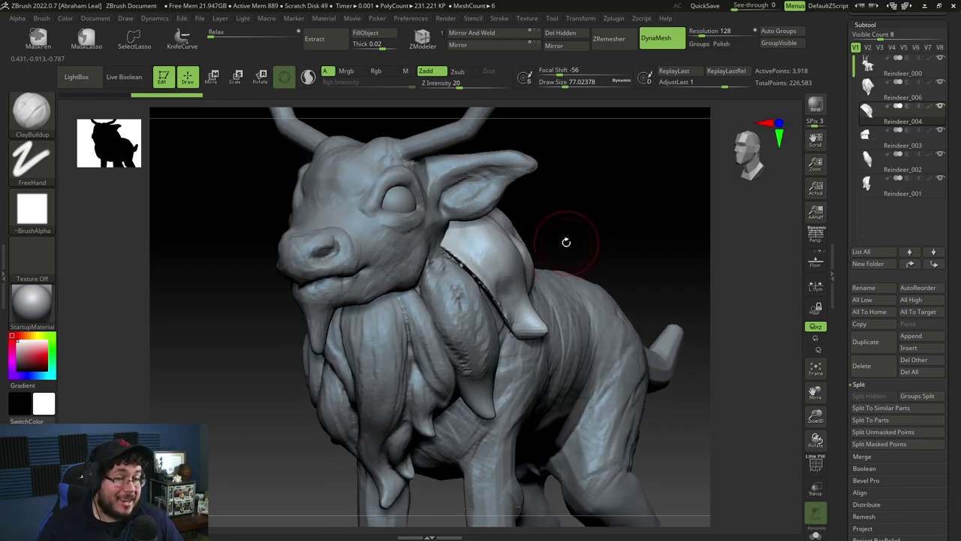
{"action": "left_click_drag", "start_coordinate": [566, 242], "coordinate": [618, 204]}
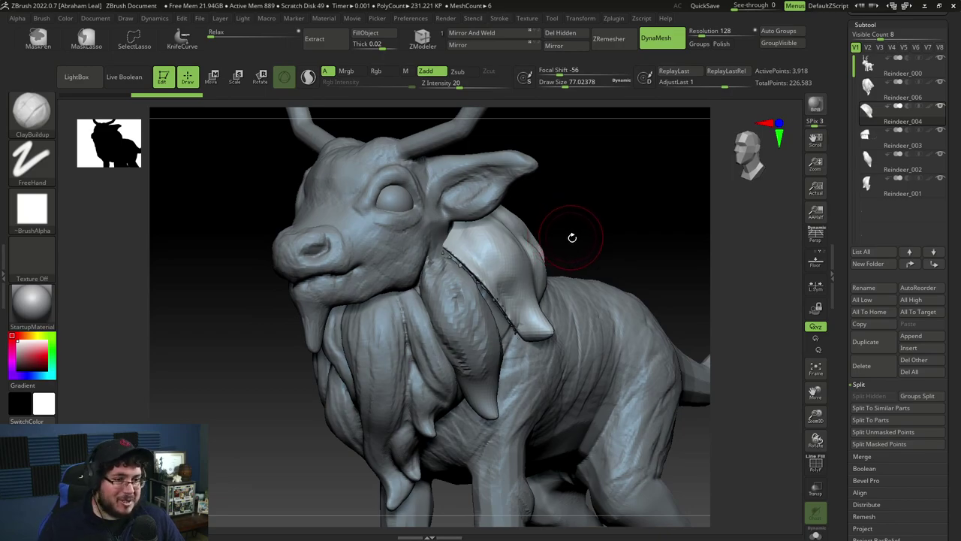
{"action": "left_click_drag", "start_coordinate": [572, 237], "coordinate": [563, 172], "text": "alt"}
{"action": "left_click_drag", "start_coordinate": [564, 173], "coordinate": [592, 219]}
{"action": "left_click_drag", "start_coordinate": [592, 219], "coordinate": [579, 203], "text": "alt"}
{"action": "left_click_drag", "start_coordinate": [579, 203], "coordinate": [562, 231]}
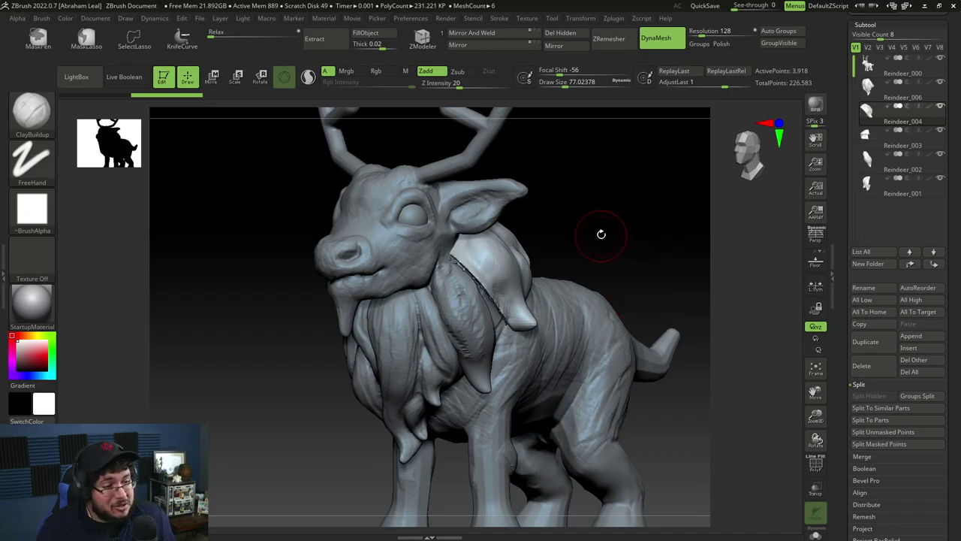
{"action": "left_click_drag", "start_coordinate": [600, 234], "coordinate": [621, 200]}
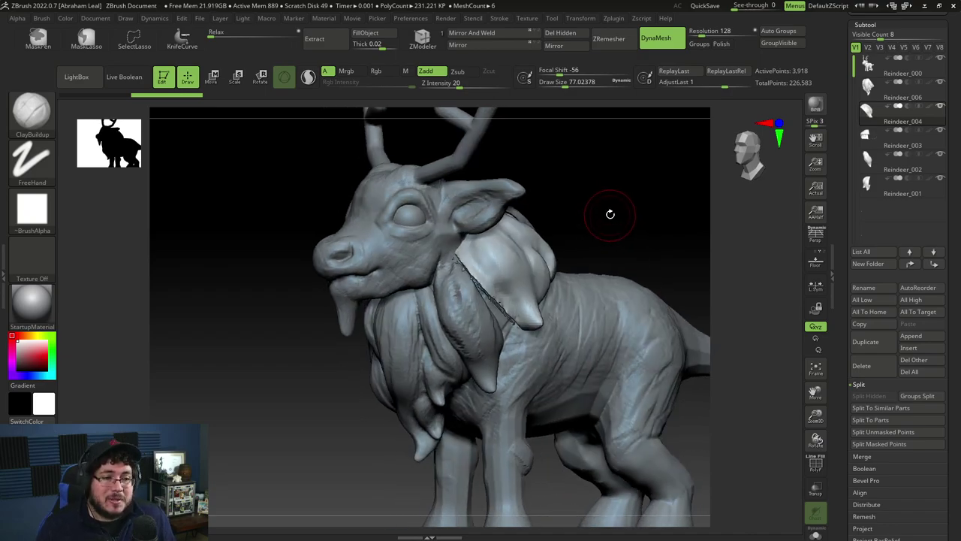
{"action": "key", "text": "f"}
{"action": "left_click_drag", "start_coordinate": [627, 238], "coordinate": [614, 256]}
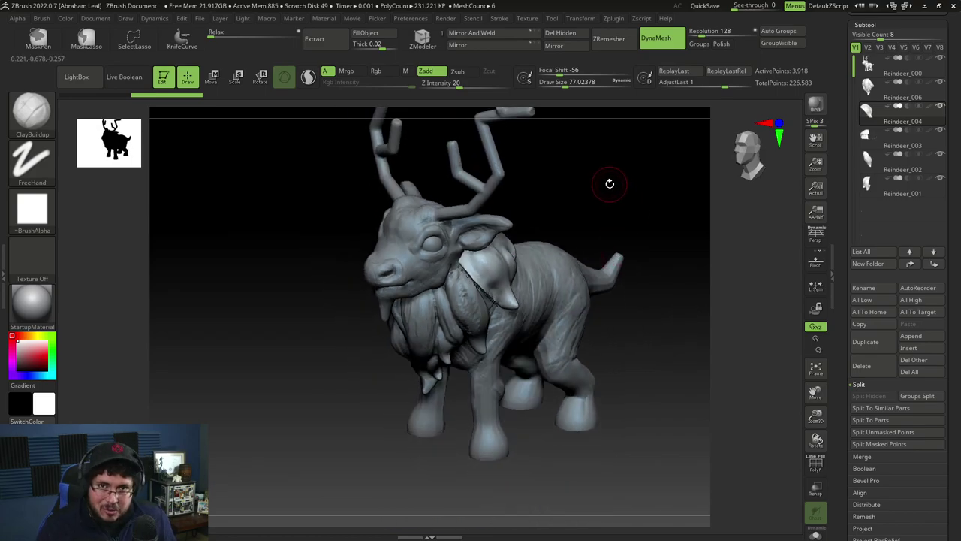
{"action": "left_click_drag", "start_coordinate": [610, 184], "coordinate": [607, 209]}
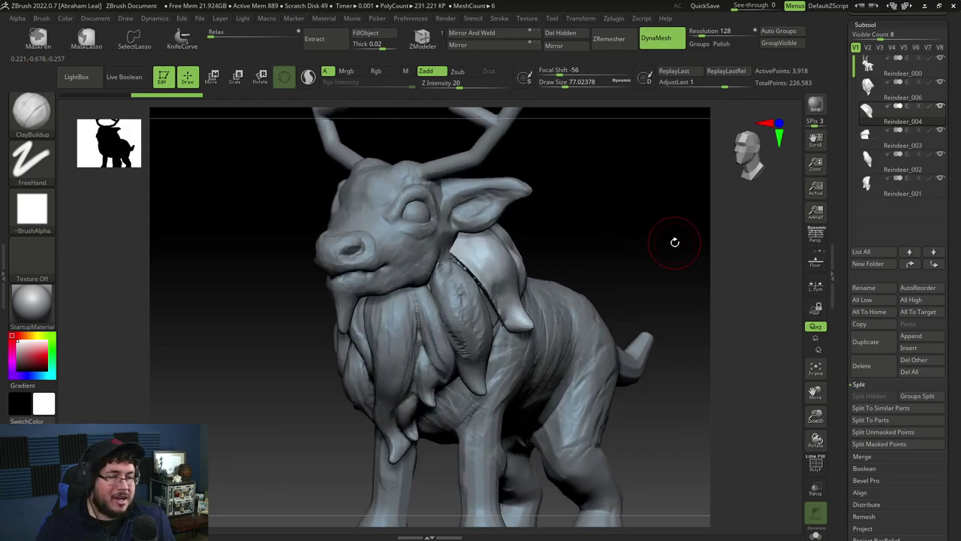